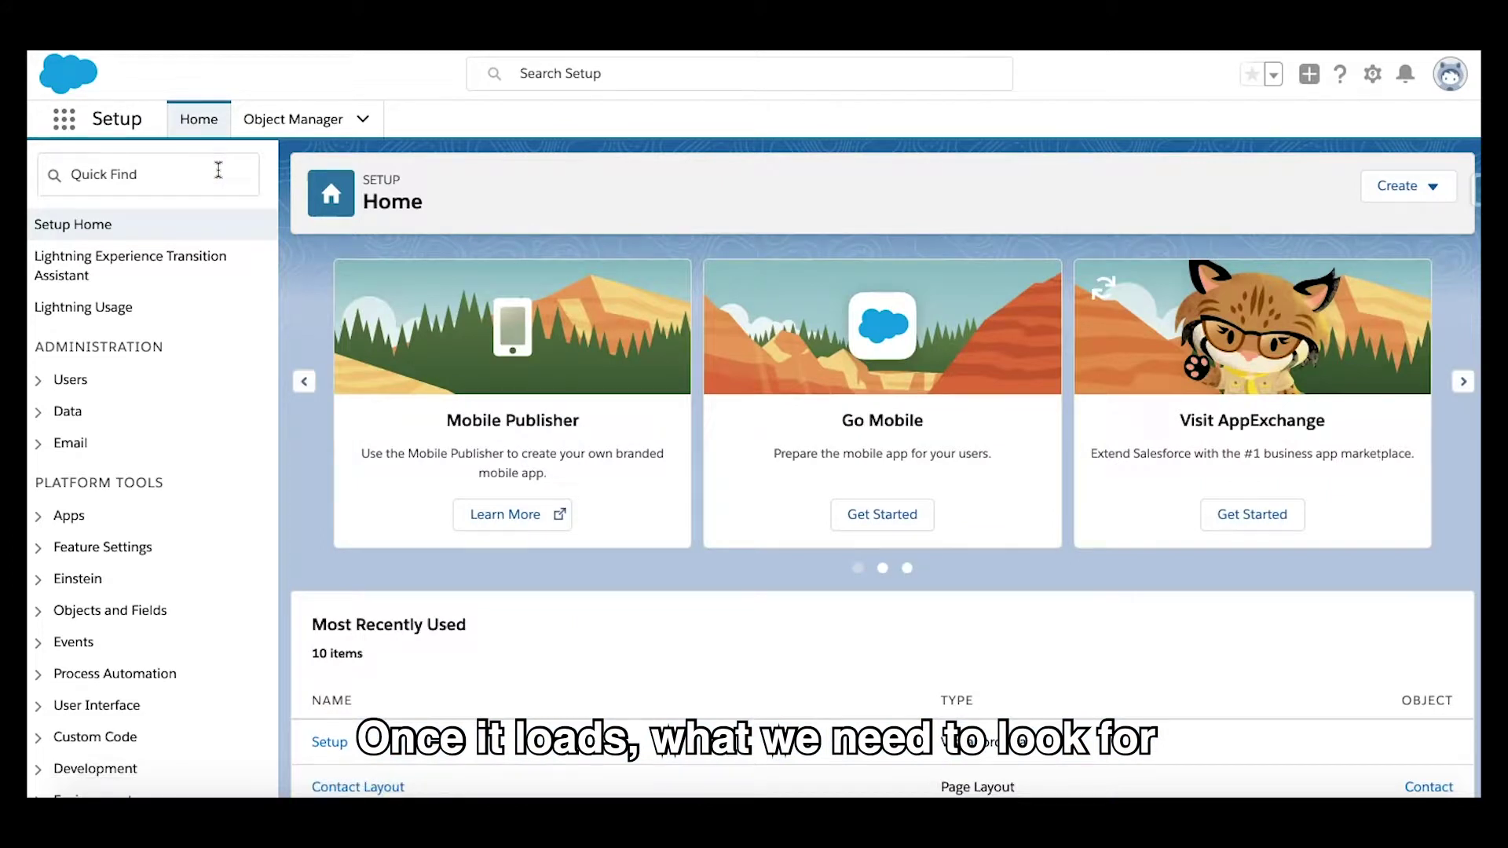
# Step: Search Quick Find for 'email-' and open Feature Settings > Service > Email-to-Case
pyautogui.click(218, 170)
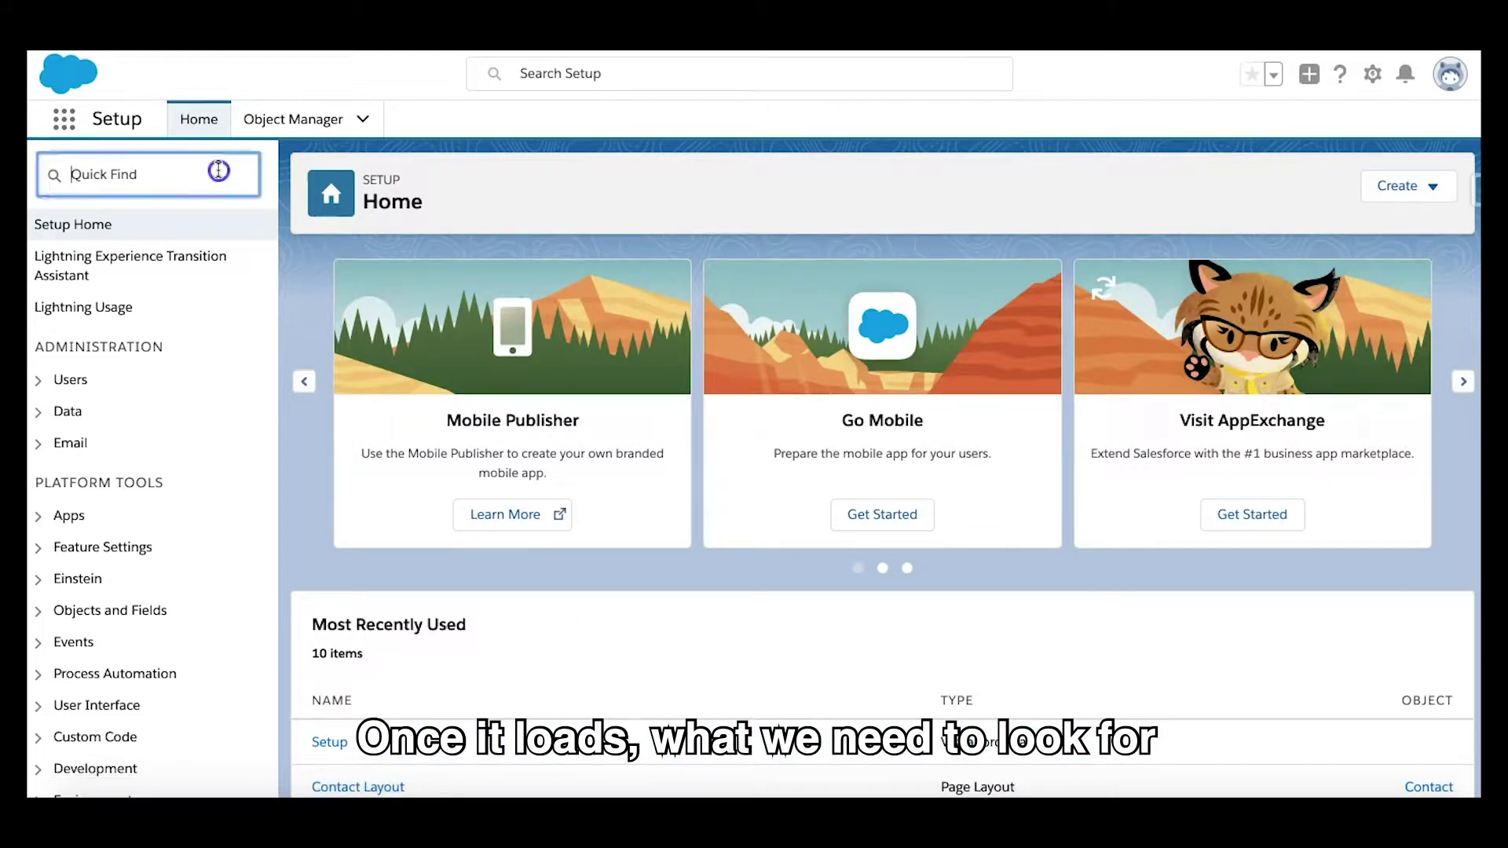
pyautogui.write('emn')
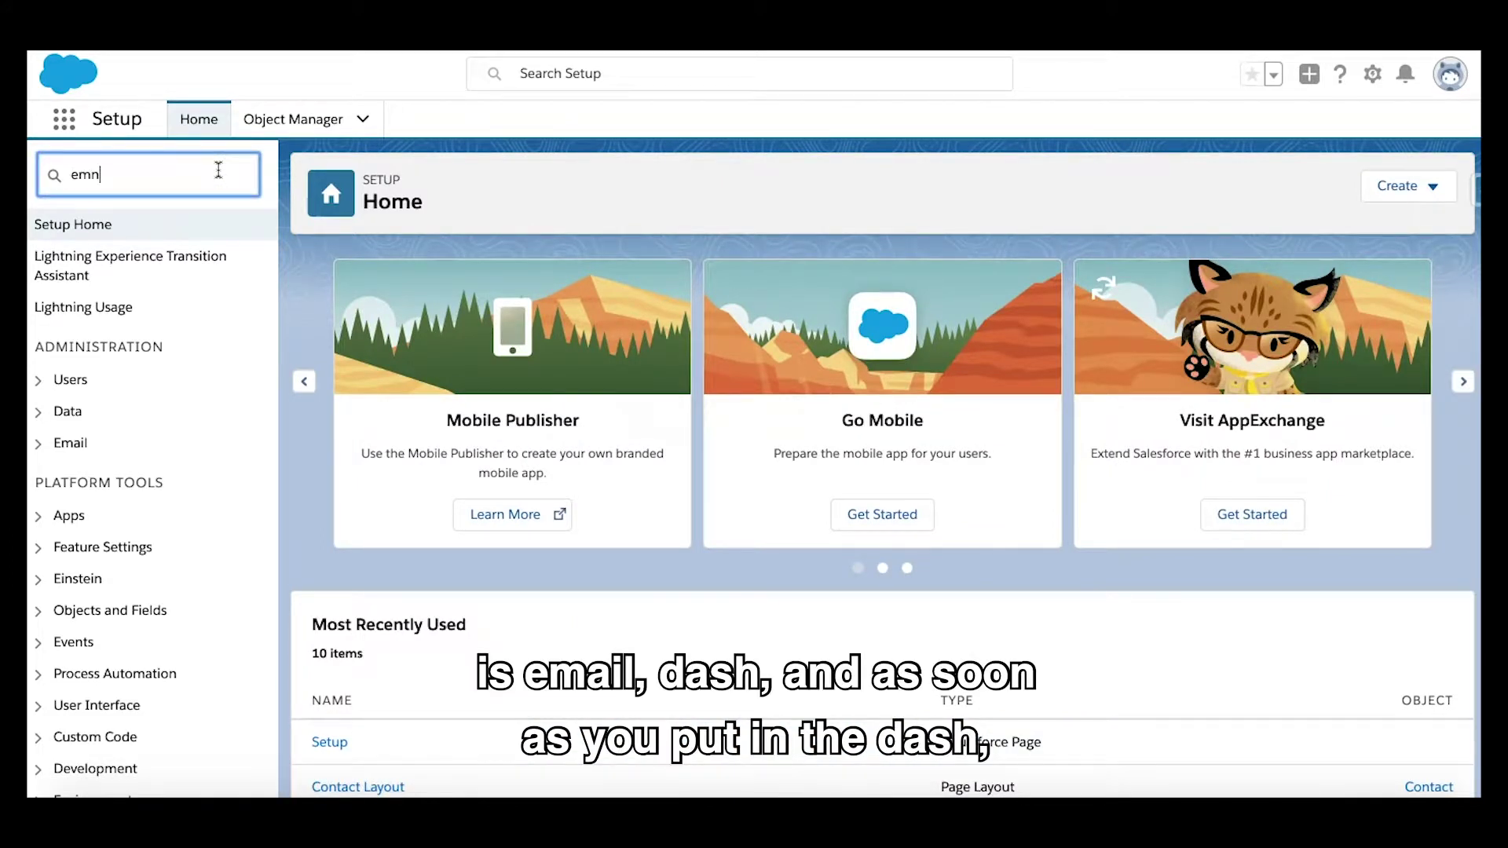
pyautogui.press('BackSpace')
pyautogui.write('ail-')
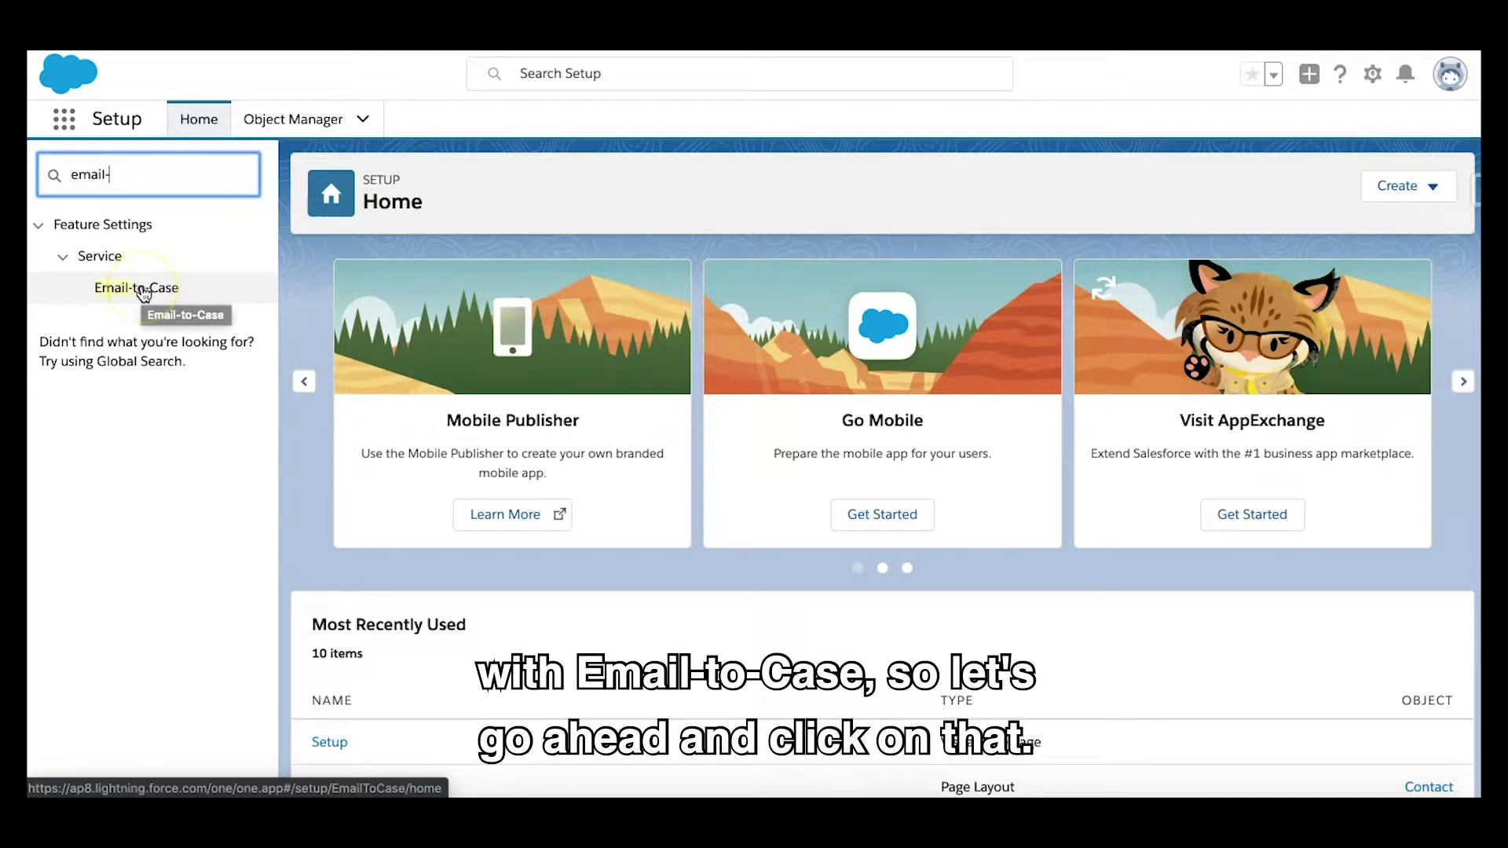
pyautogui.click(142, 290)
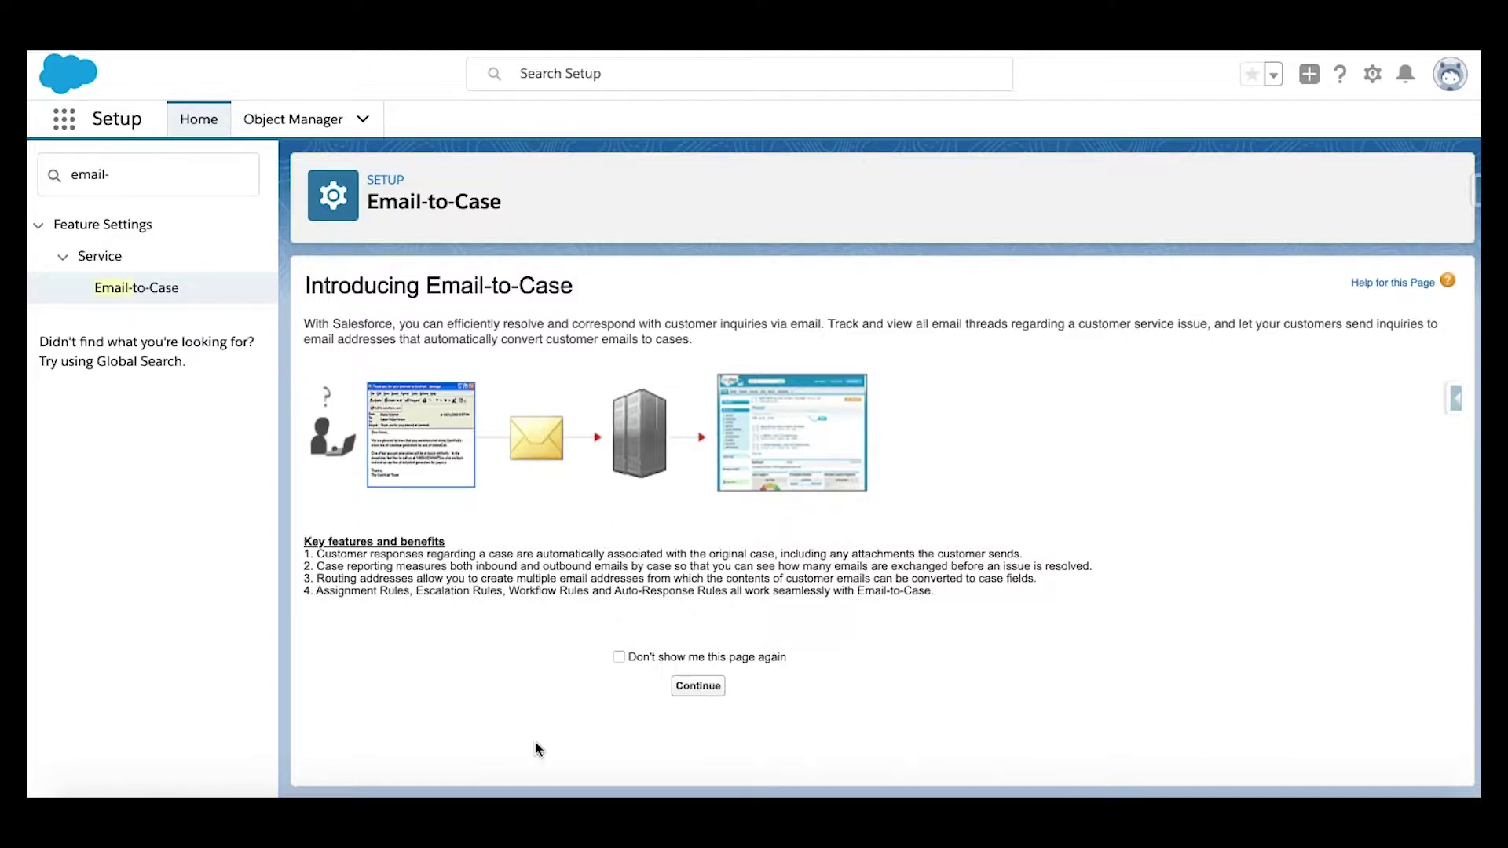
# Step: Continue past the introduction and edit Email-to-Case Settings, reviewing HTML email, Files attachments and On-Demand Service
pyautogui.click(700, 688)
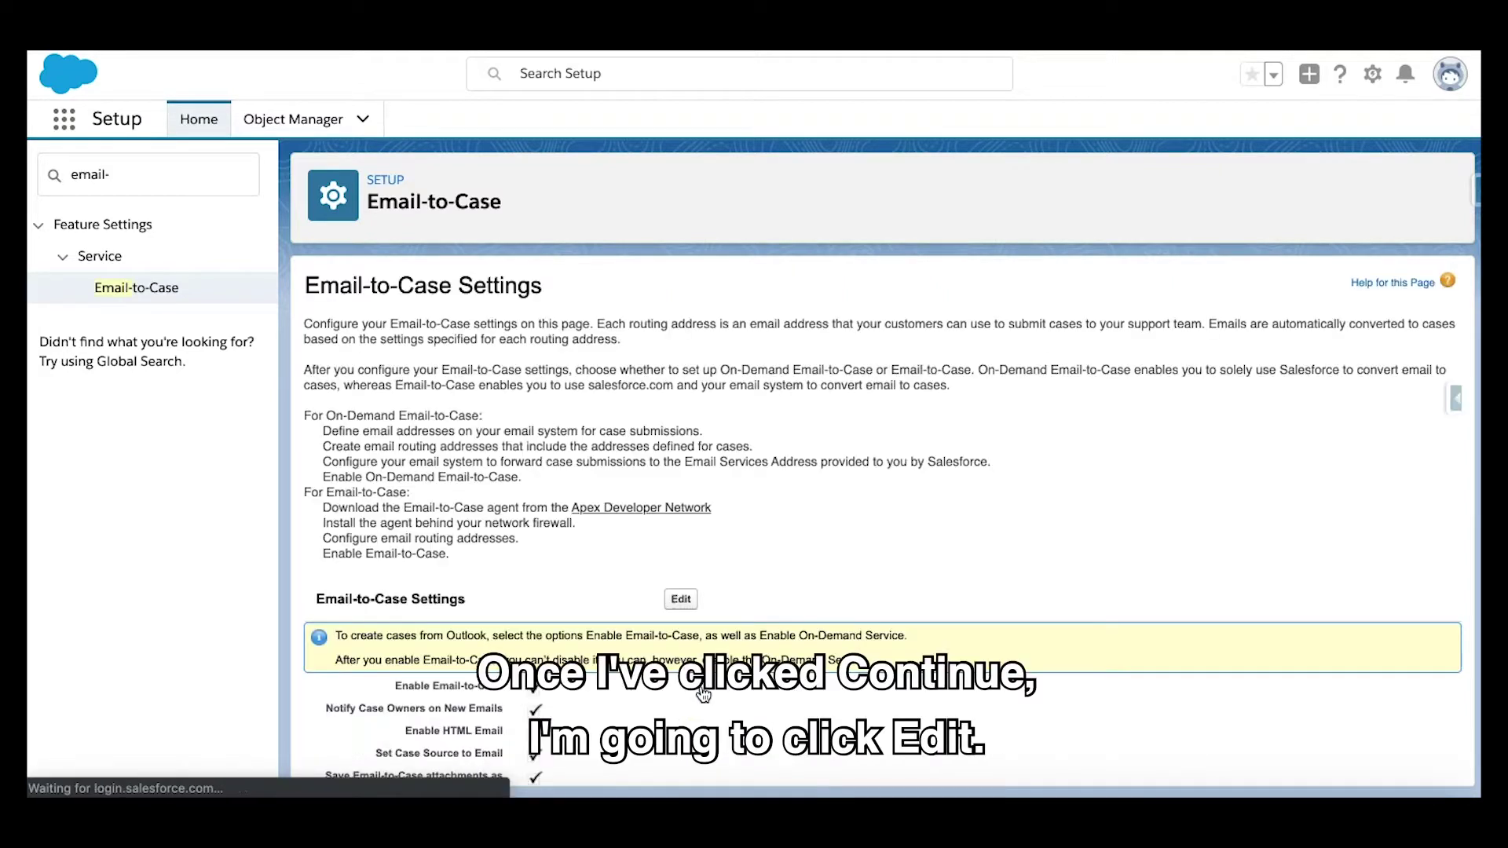
pyautogui.click(681, 601)
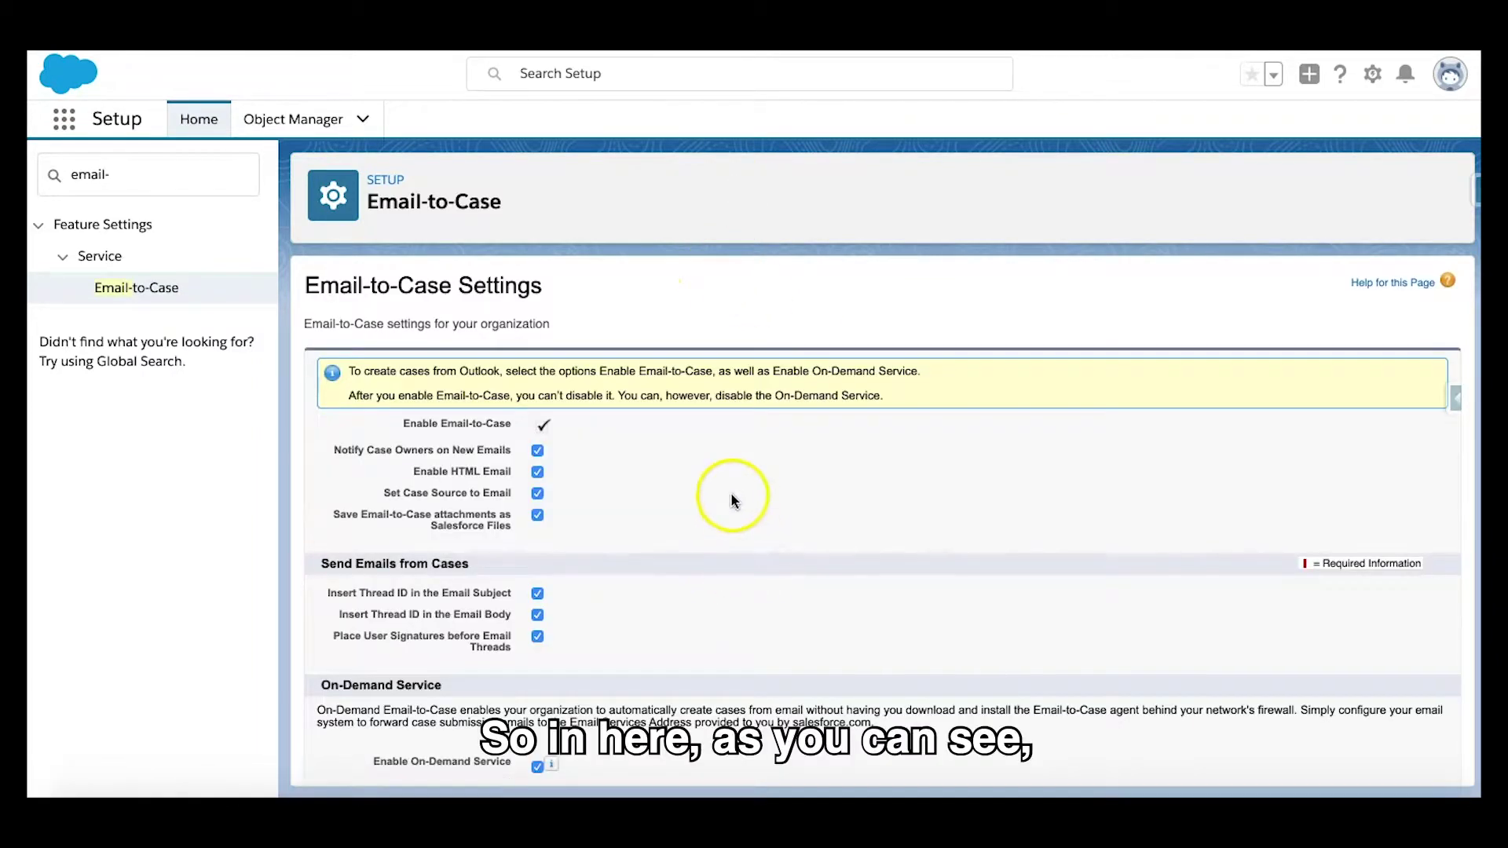
pyautogui.scroll(-3, 732, 499)
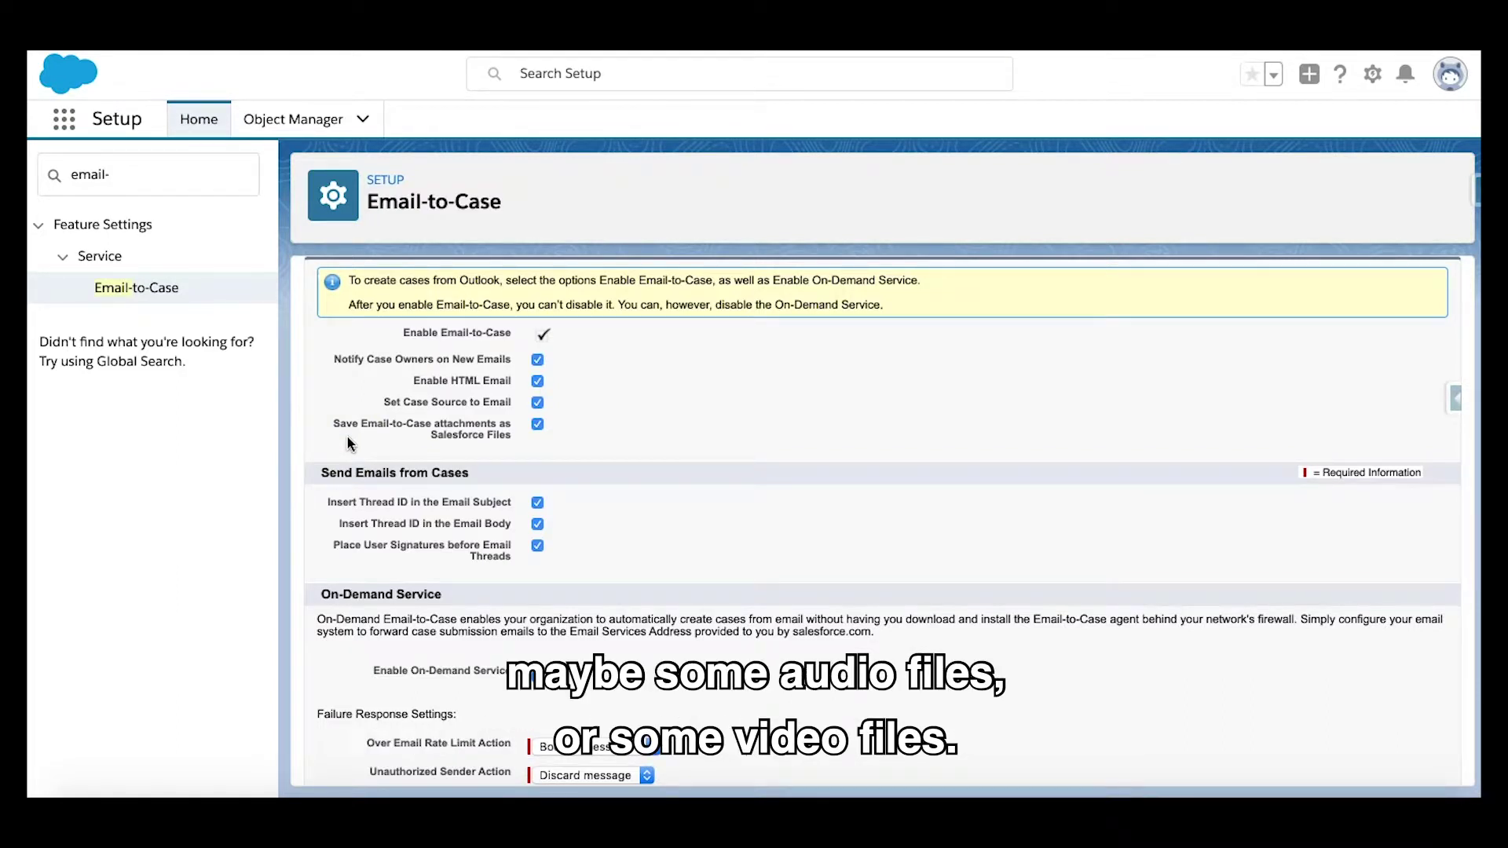
pyautogui.click(678, 440)
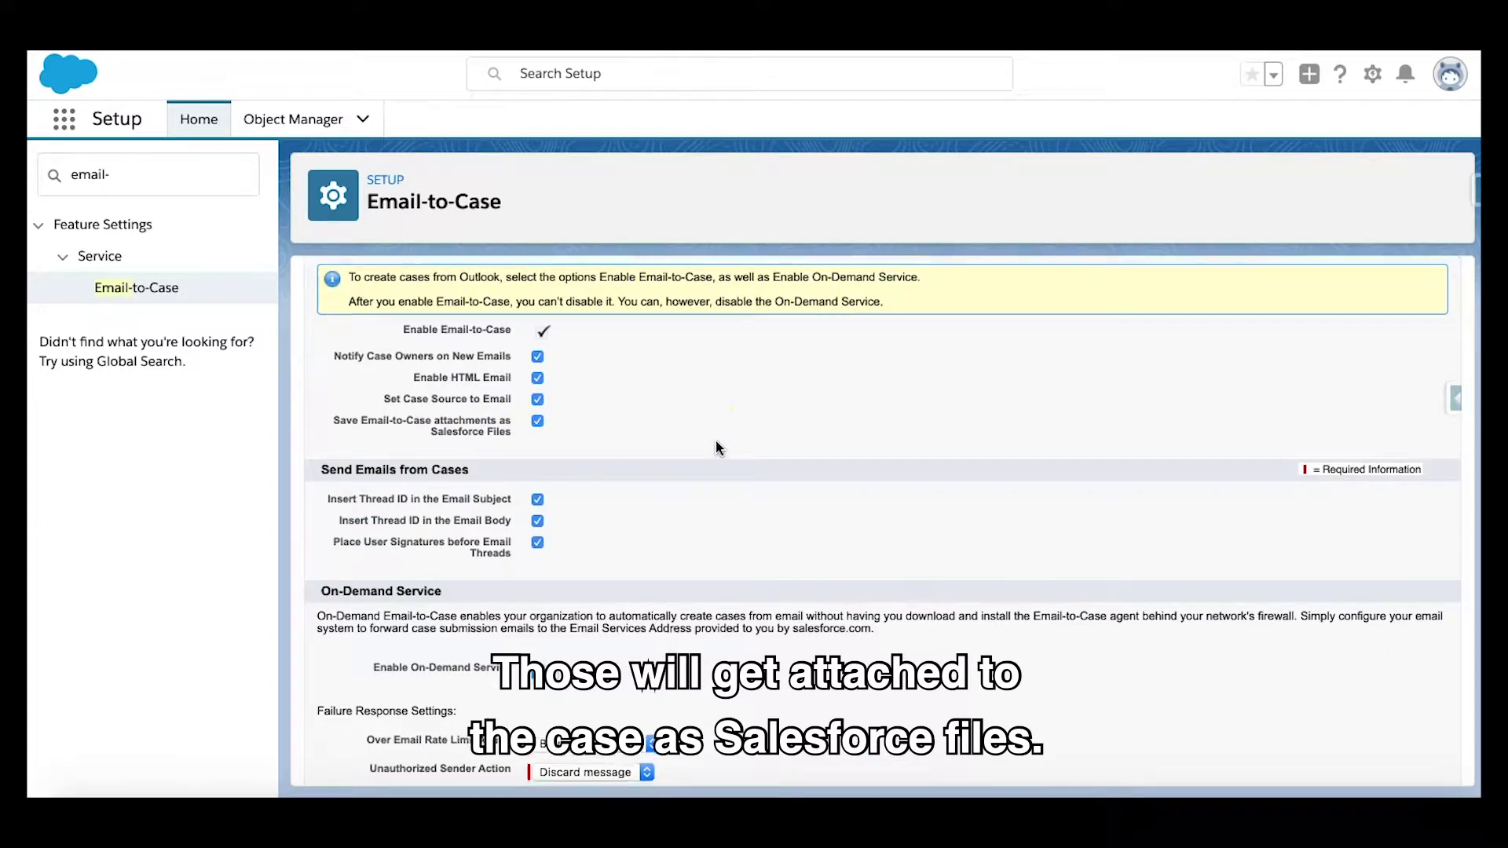
pyautogui.scroll(-1, 717, 446)
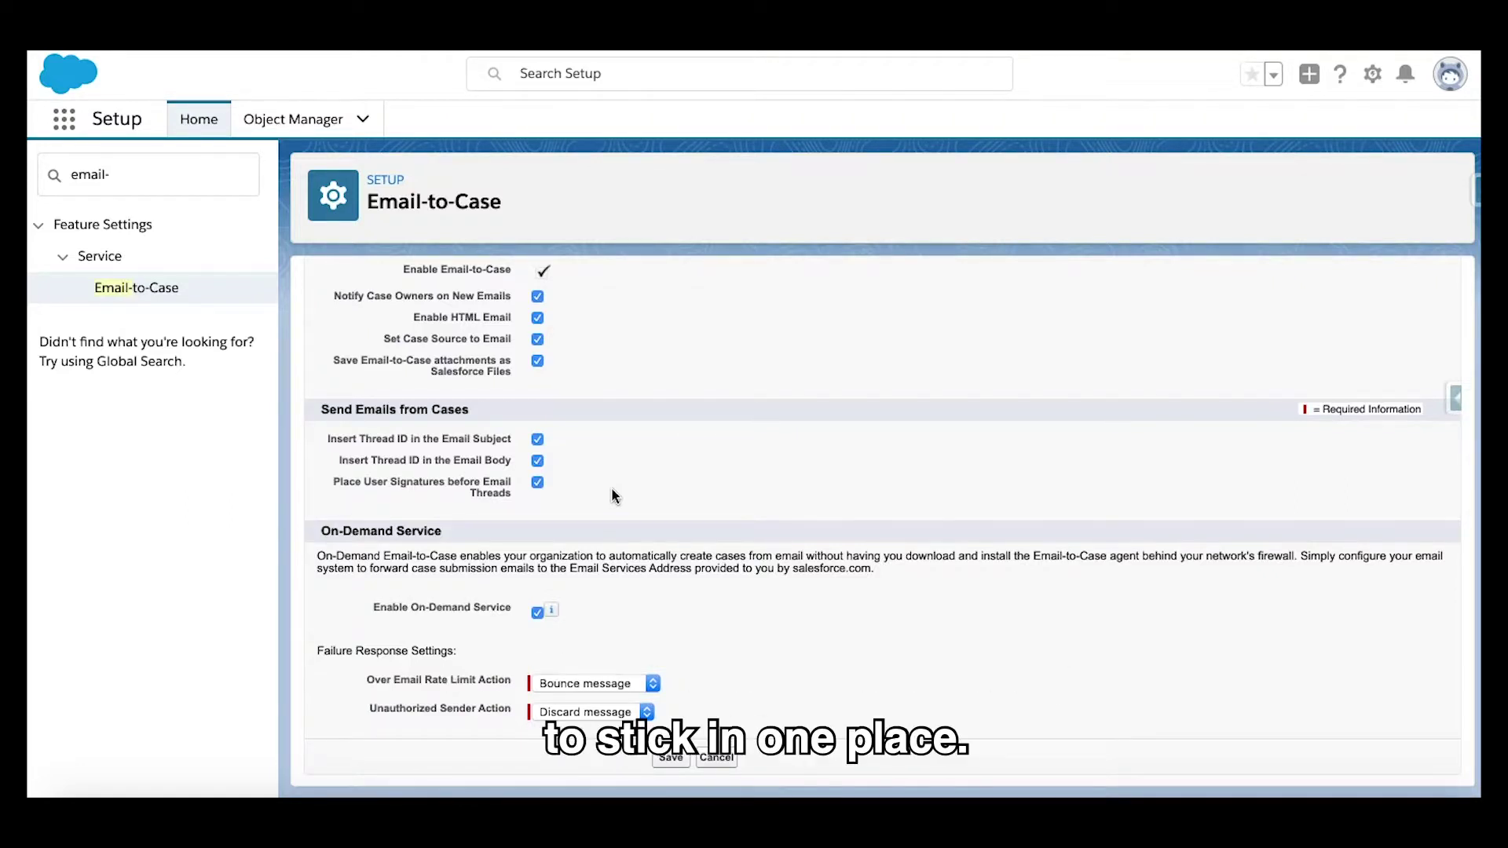
# Step: Keep On-Demand Service enabled with Bounce message and Discard message selected, and save the settings
pyautogui.scroll(-1, 611, 488)
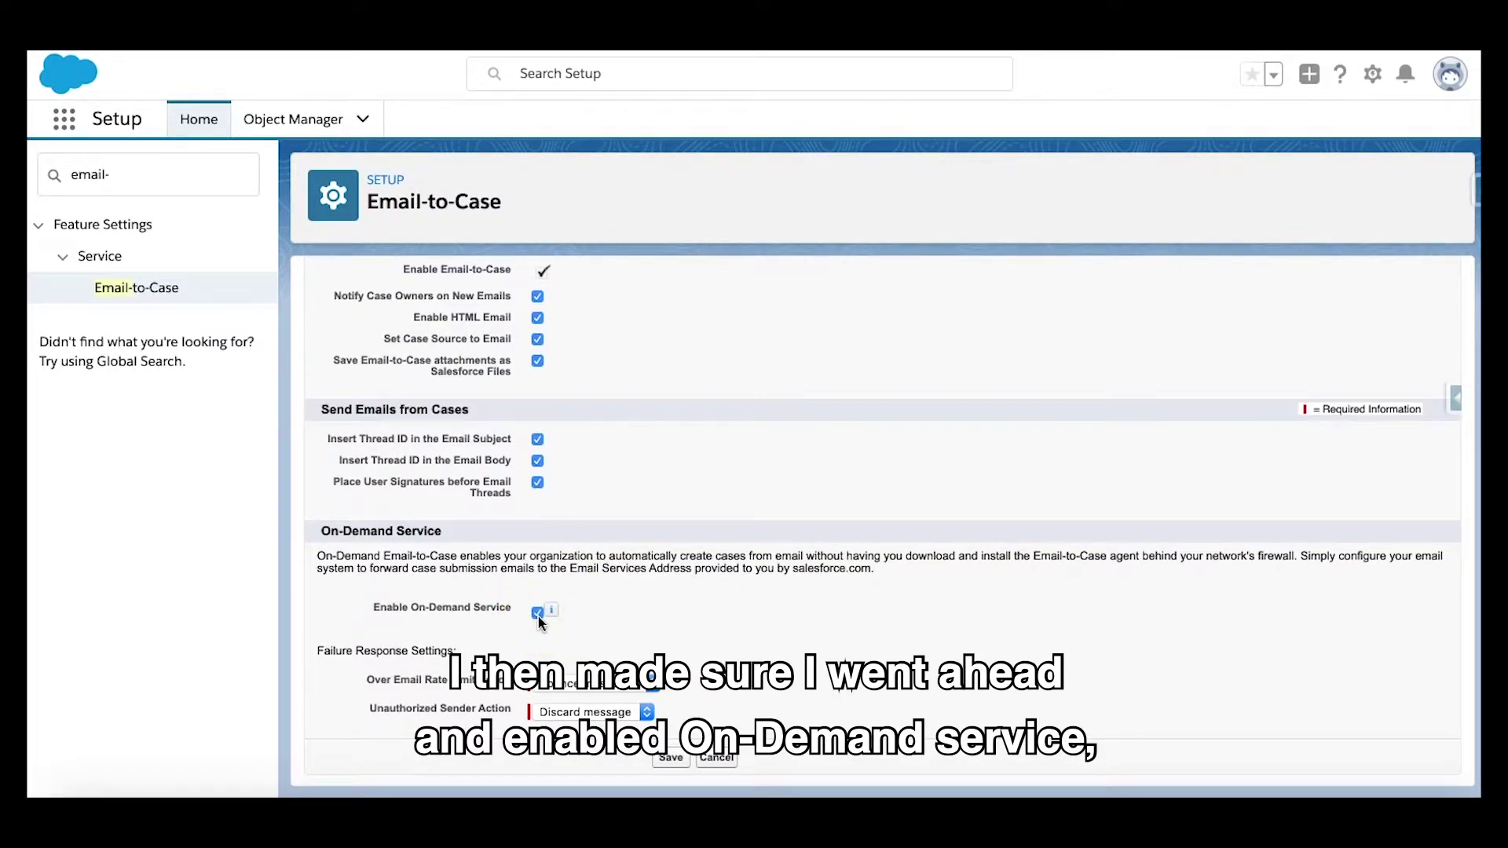
pyautogui.click(554, 612)
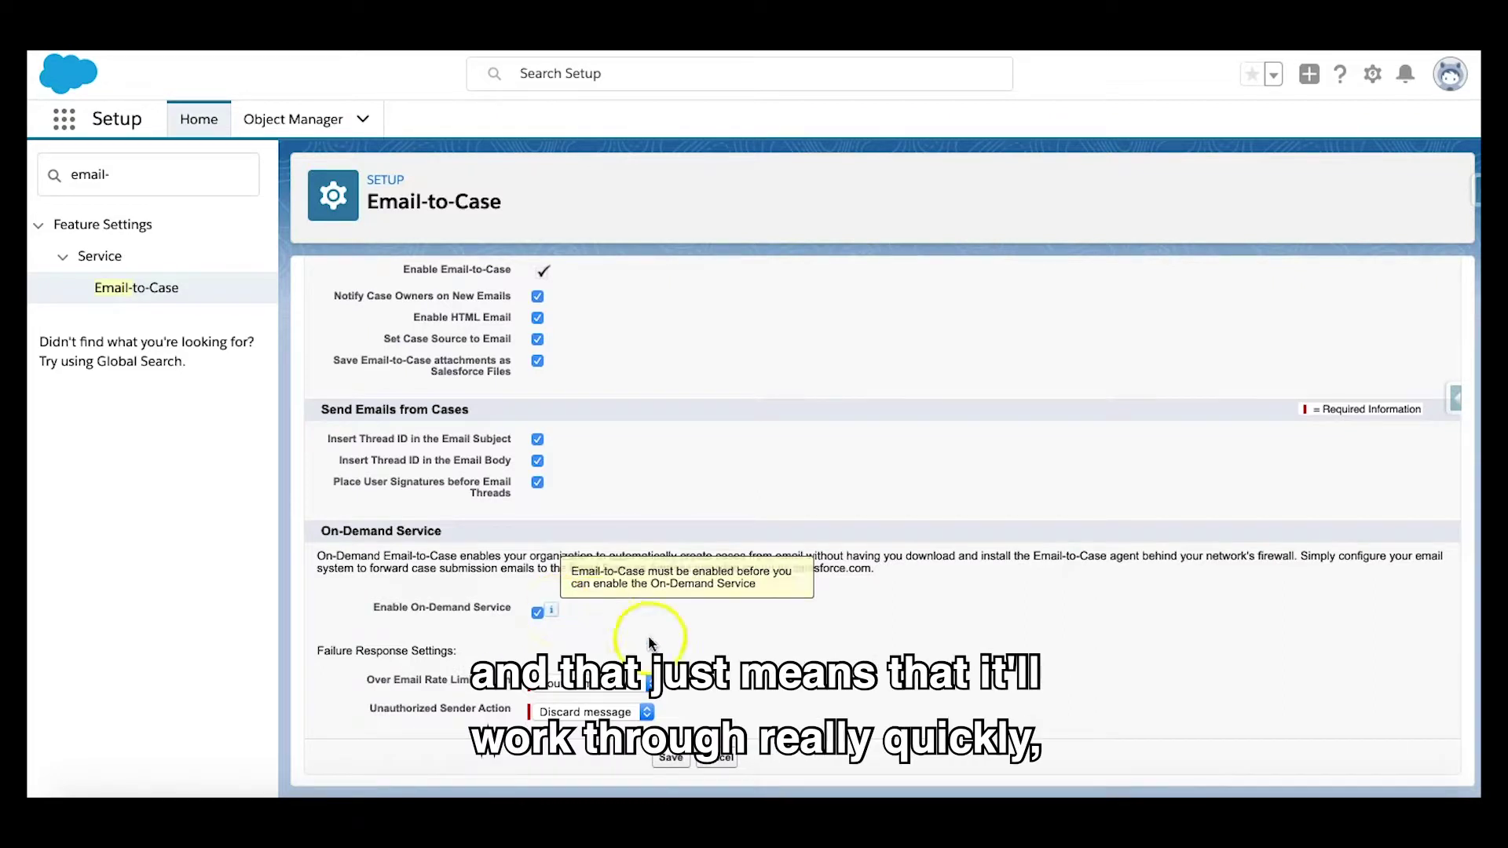
pyautogui.click(759, 630)
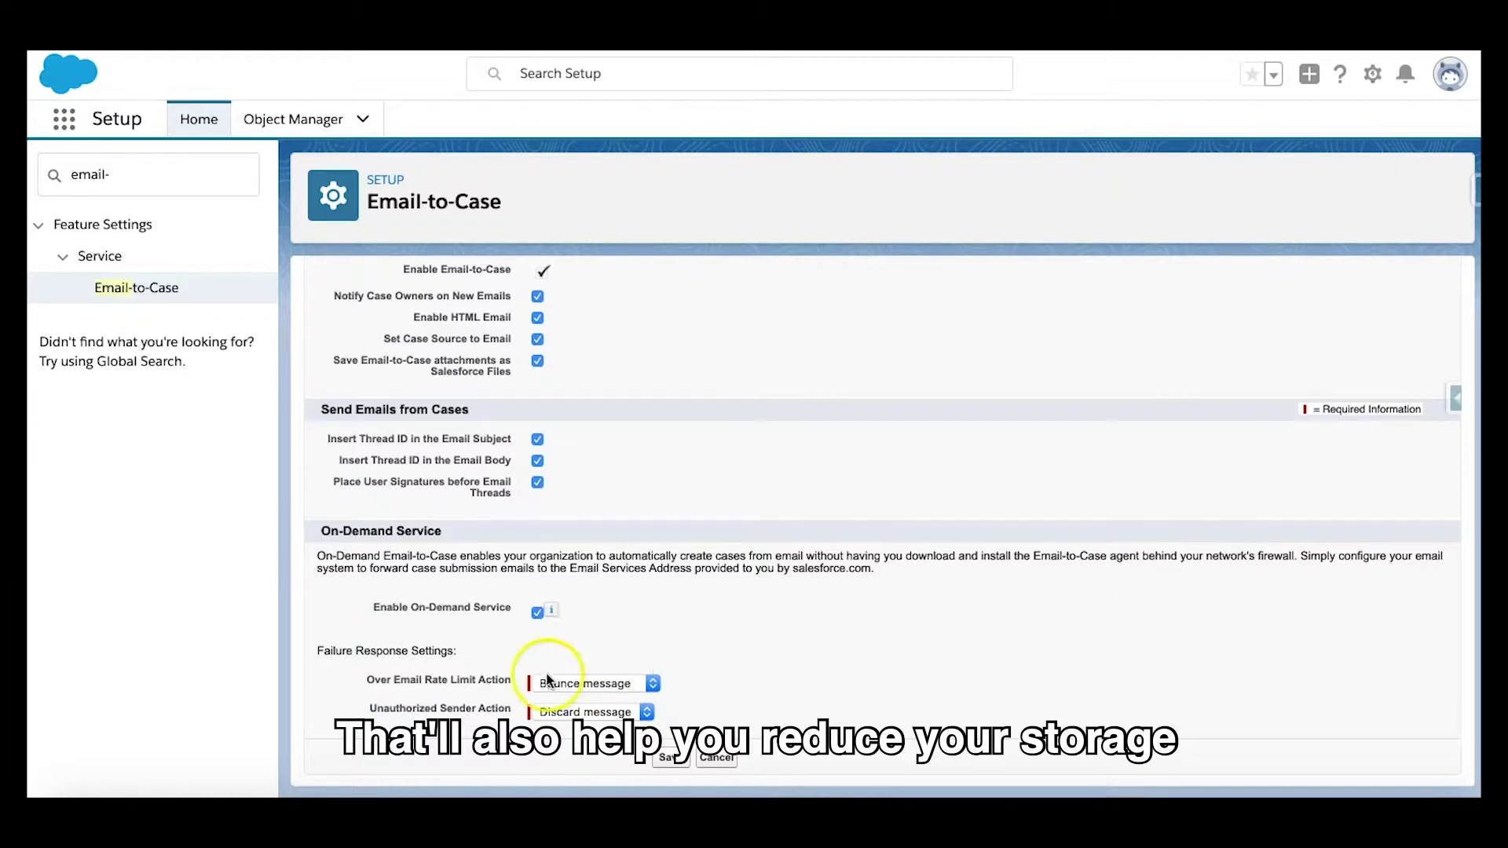
pyautogui.click(658, 677)
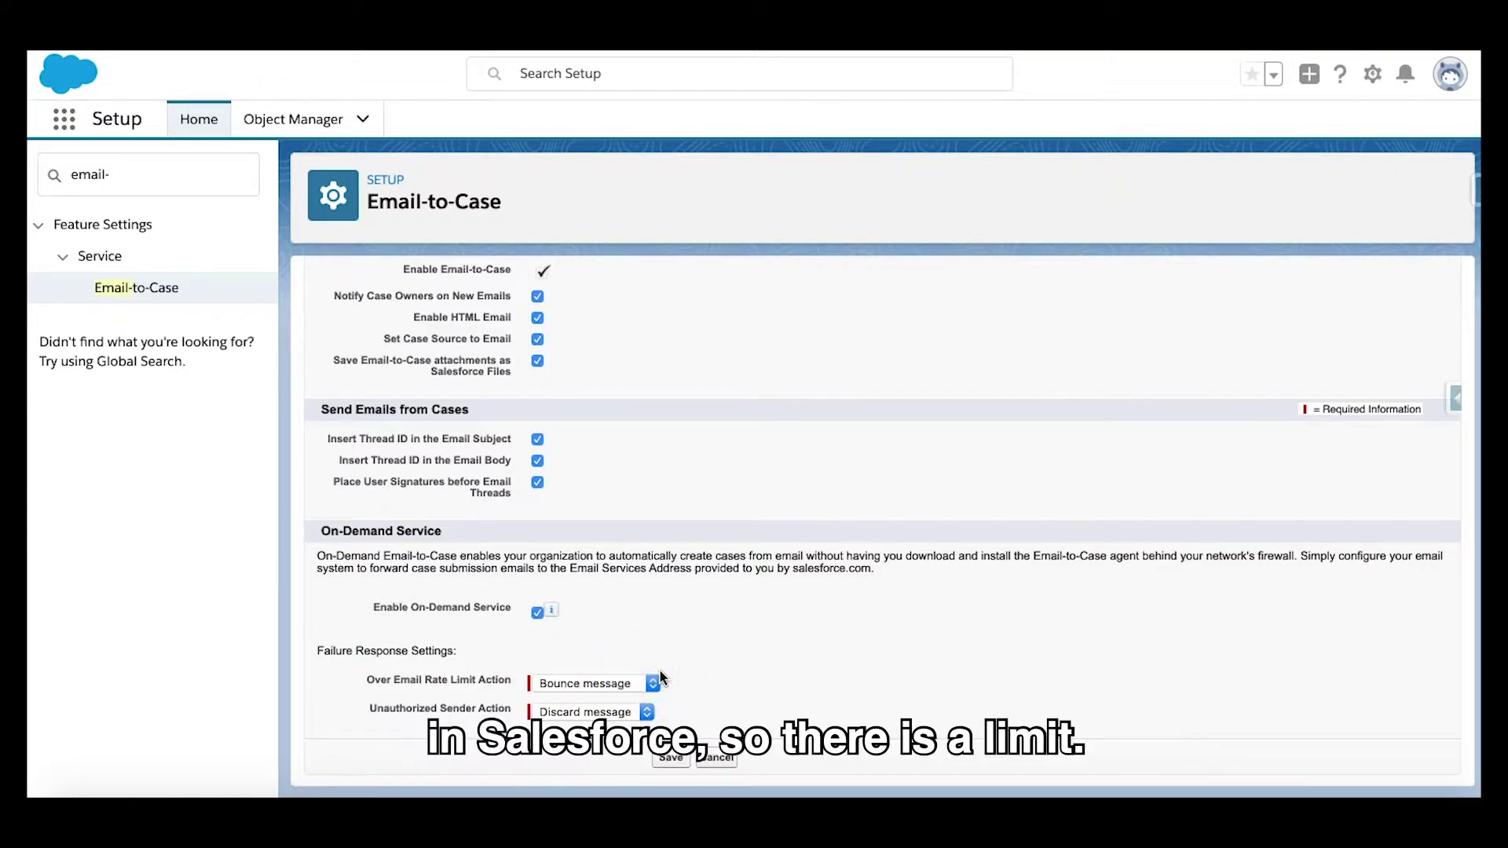
pyautogui.click(667, 679)
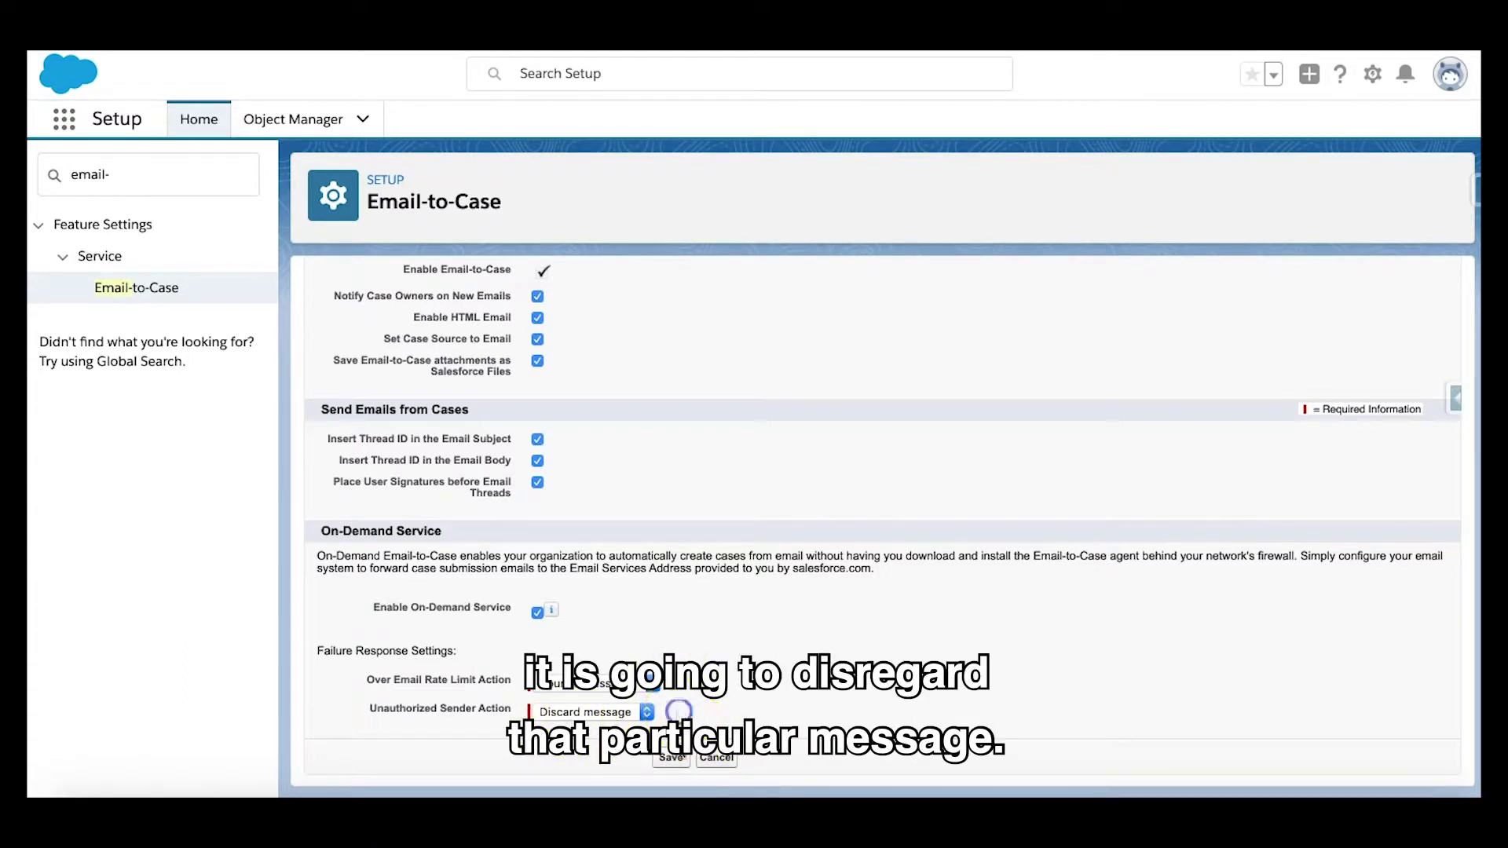
pyautogui.click(672, 759)
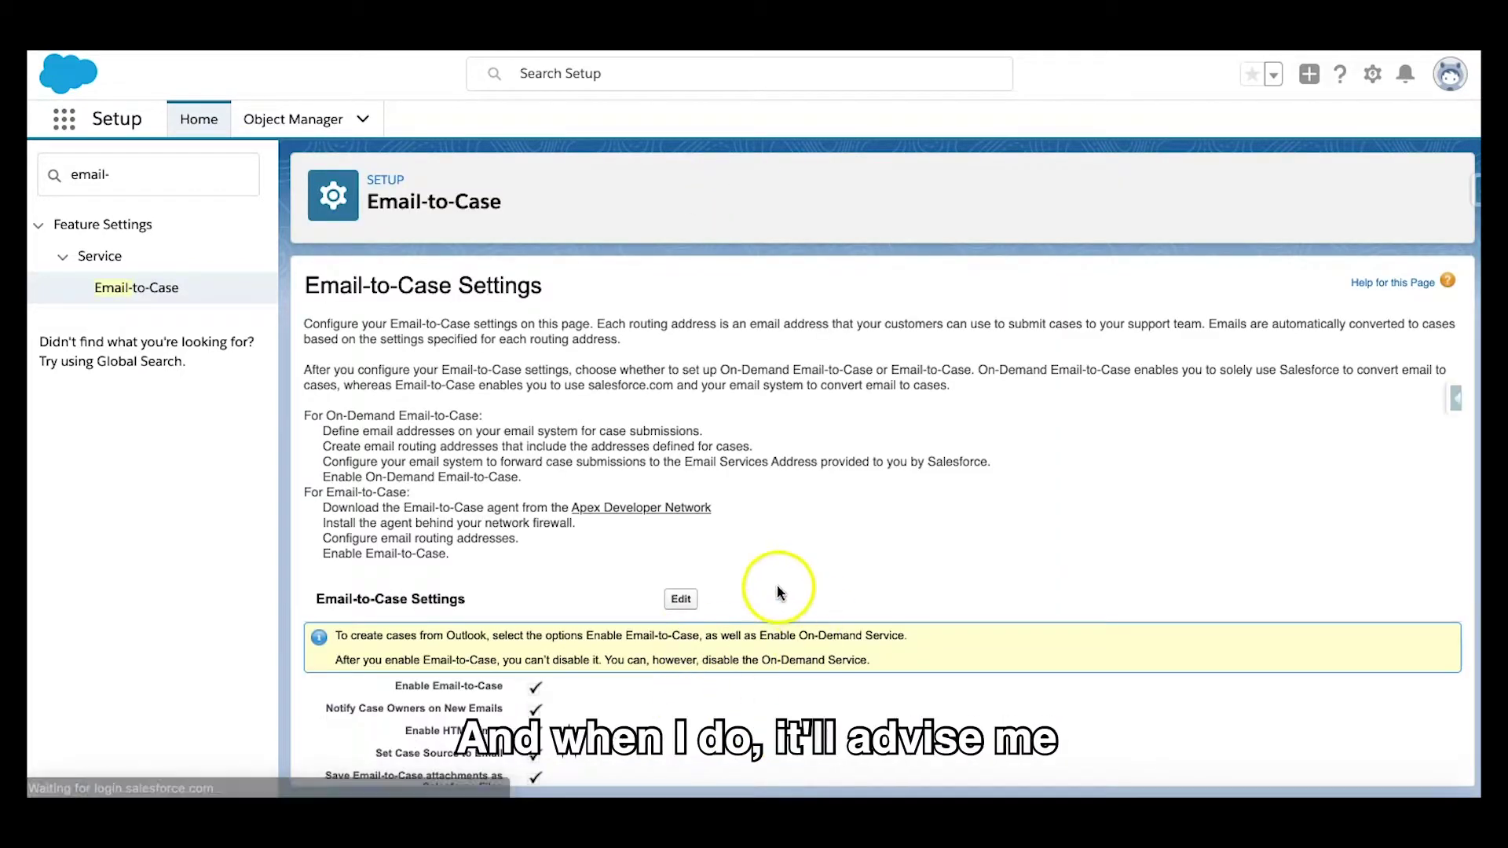
# Step: Add a new routing address and enter the support case email address
pyautogui.scroll(-3, 778, 597)
pyautogui.scroll(-3, 778, 593)
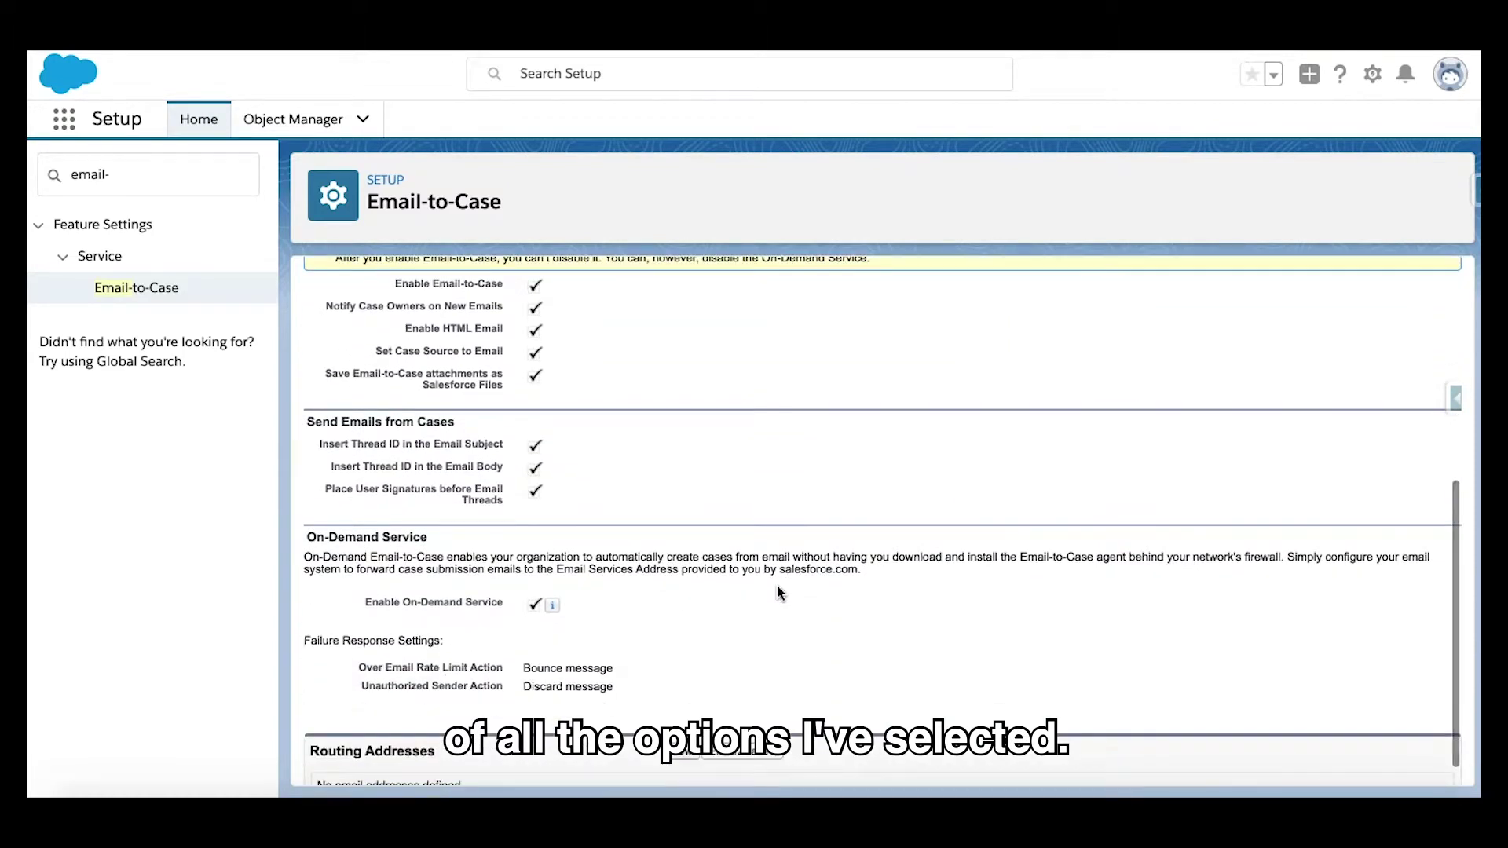
pyautogui.scroll(-1, 779, 593)
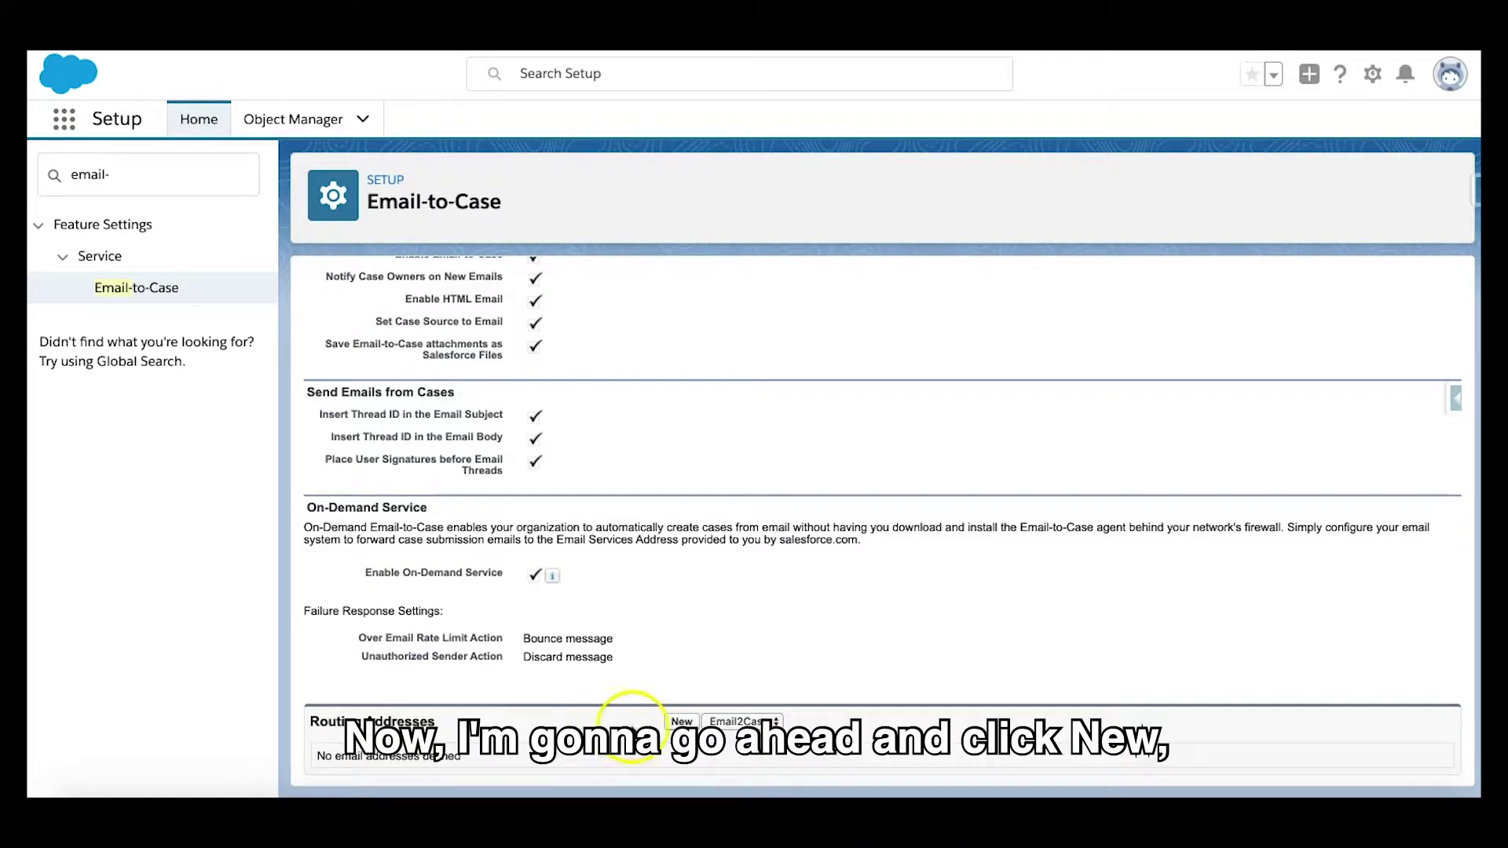
pyautogui.click(681, 722)
pyautogui.click(581, 445)
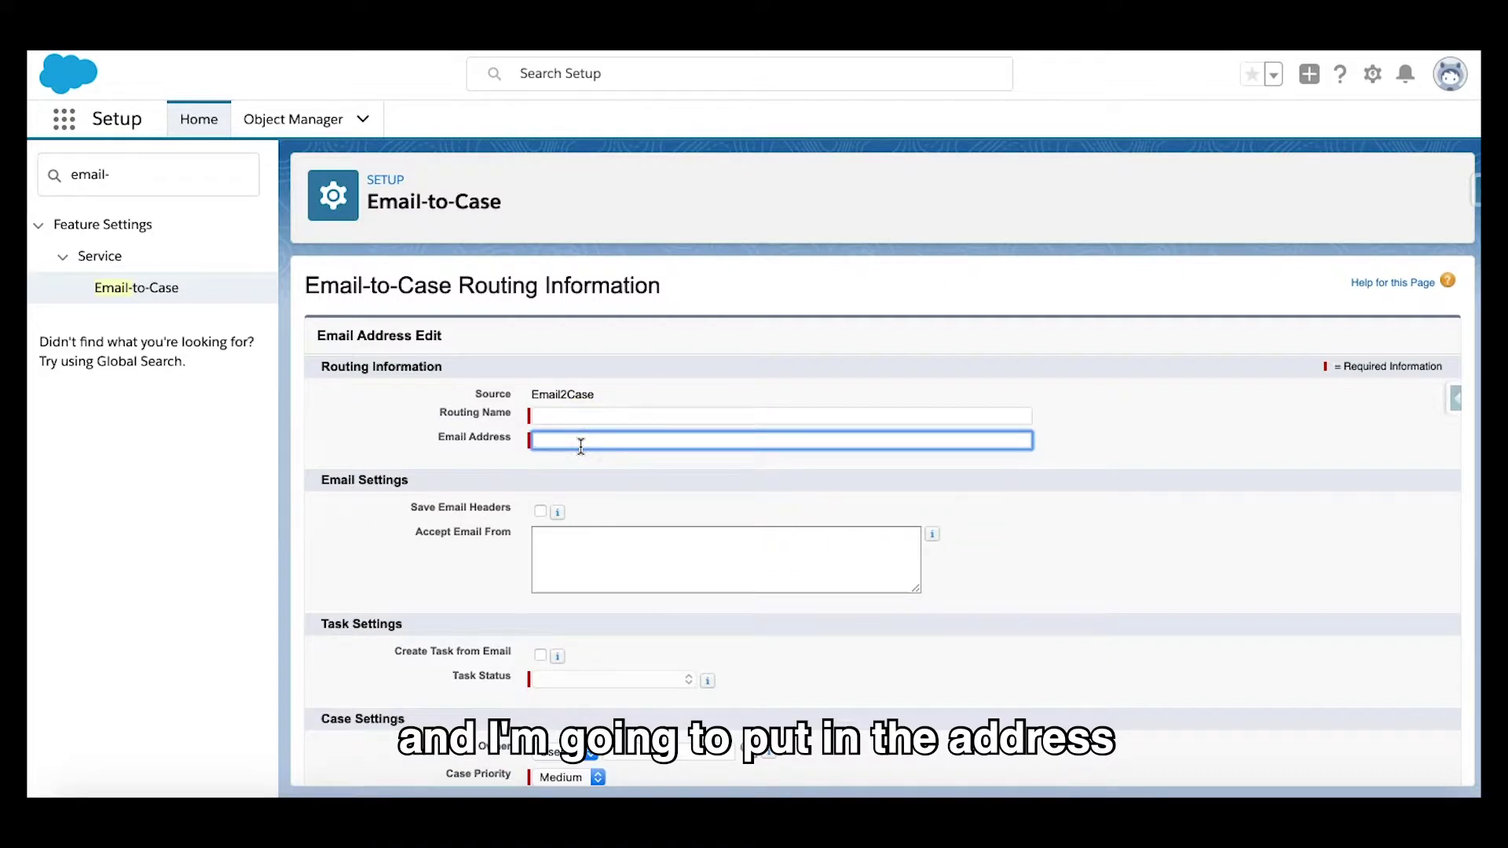
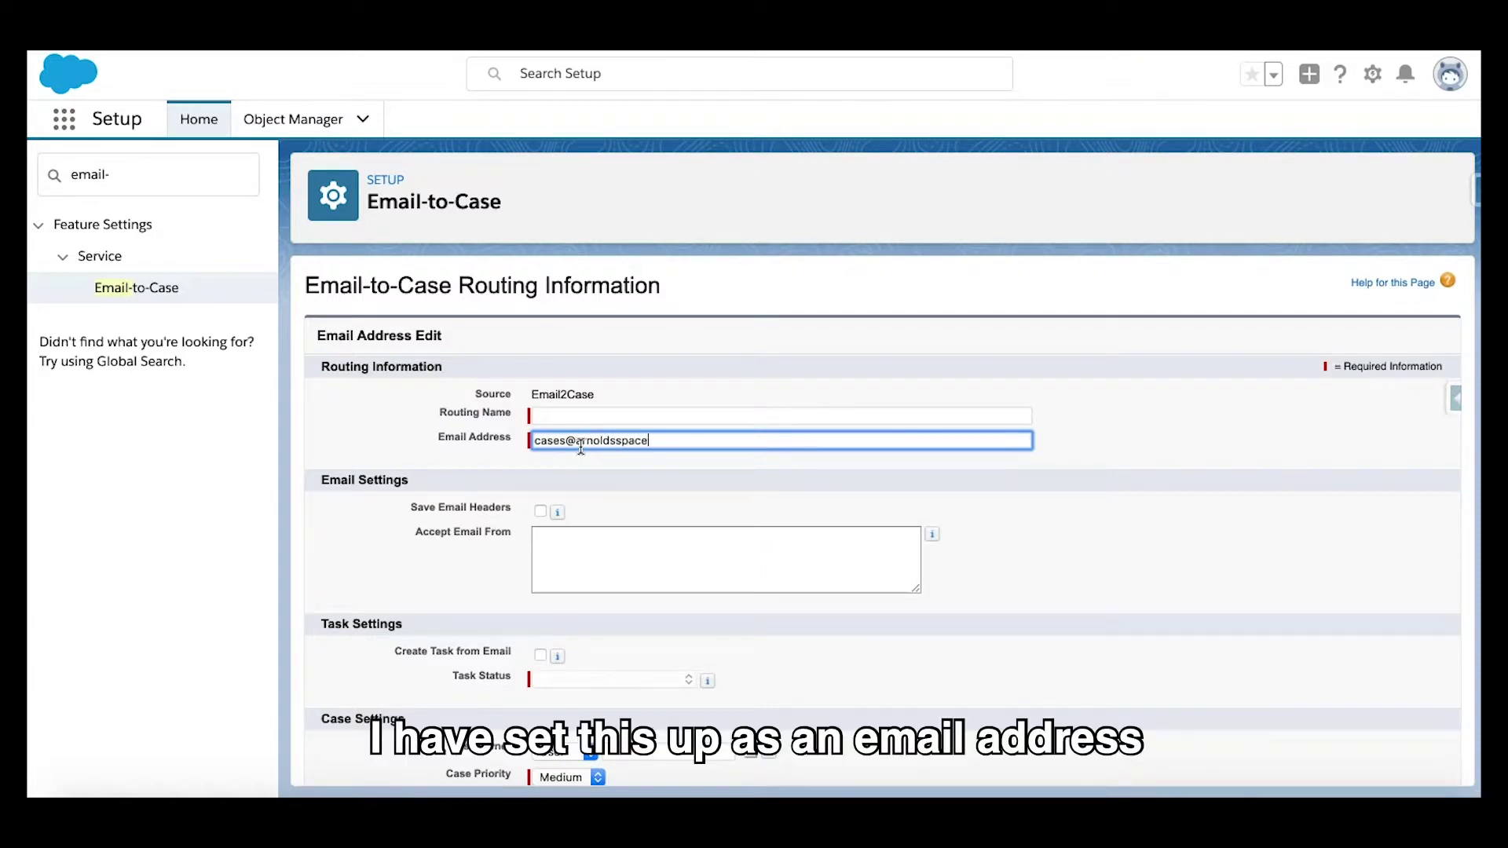
pyautogui.click(779, 479)
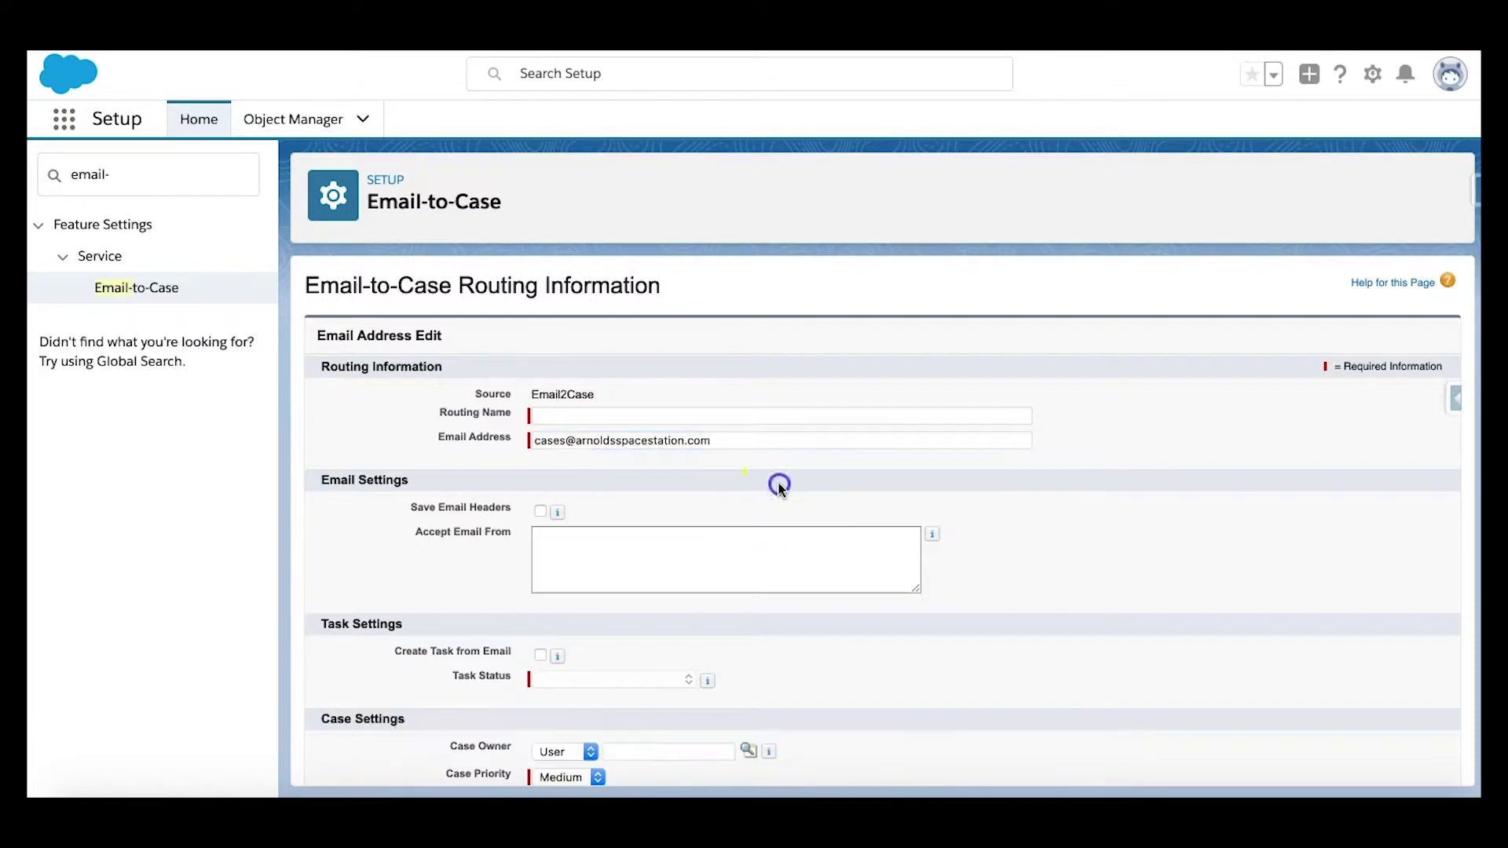
# Step: Enter the routing name, fixing its miscapitalised letter
pyautogui.click(752, 419)
pyautogui.write("Arnold's CAses")
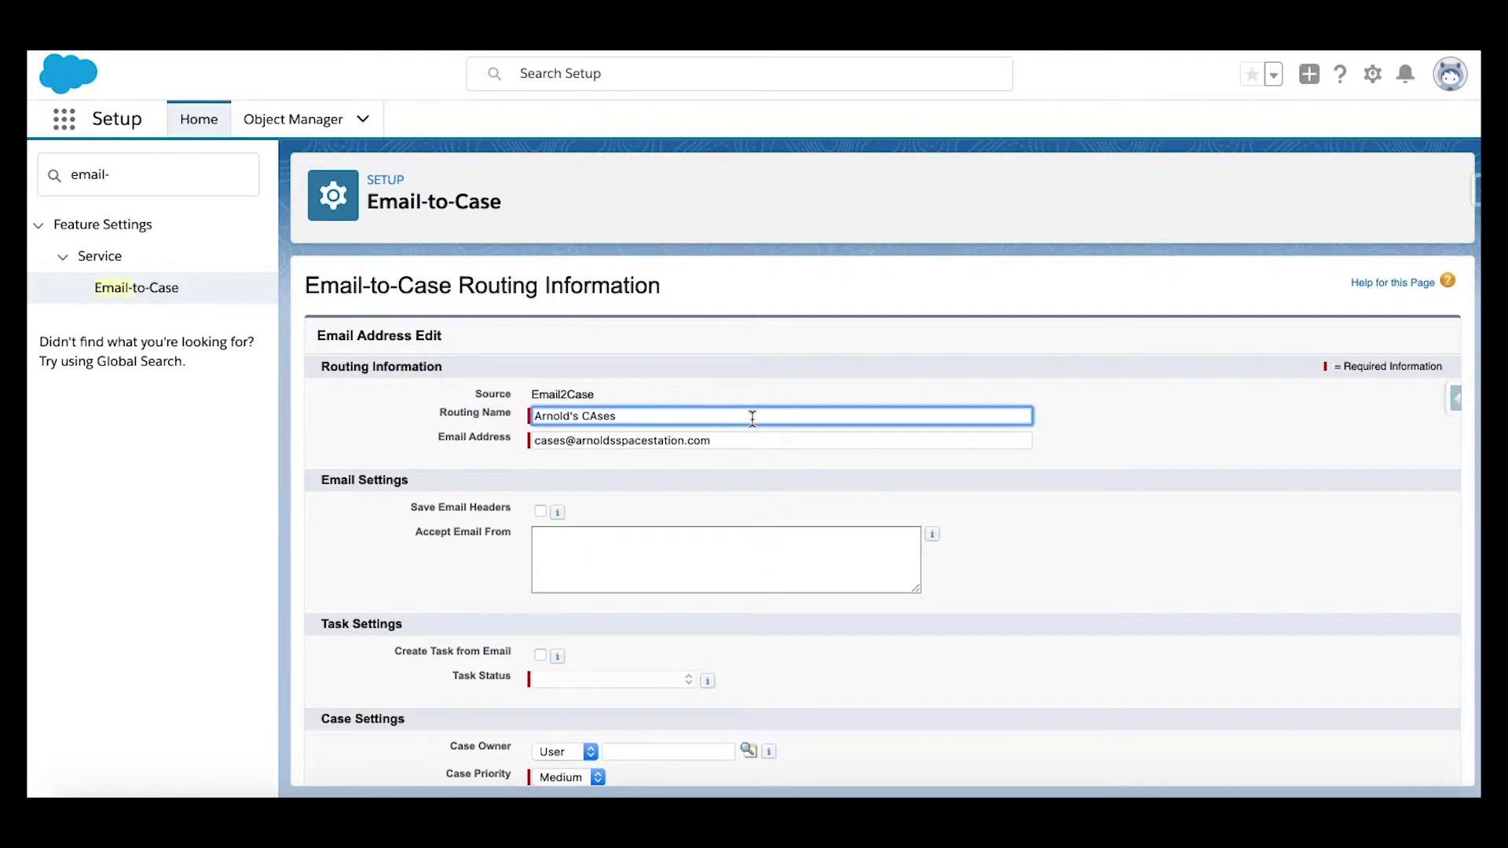
pyautogui.press('Left')
pyautogui.press('Left')
pyautogui.press('Left')
pyautogui.press('BackSpace')
pyautogui.write('a')
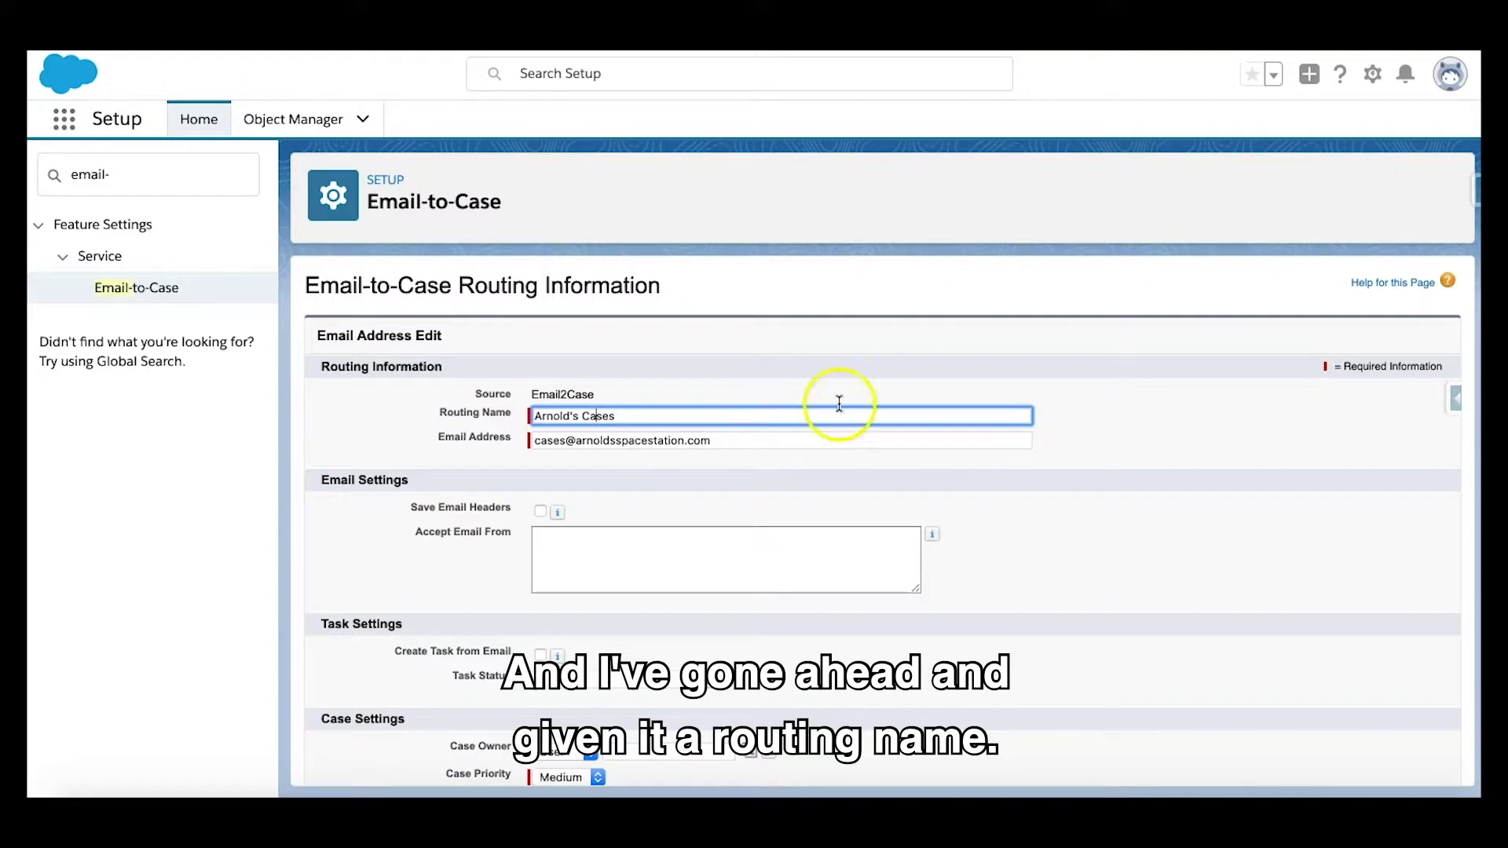
pyautogui.rightClick(886, 342)
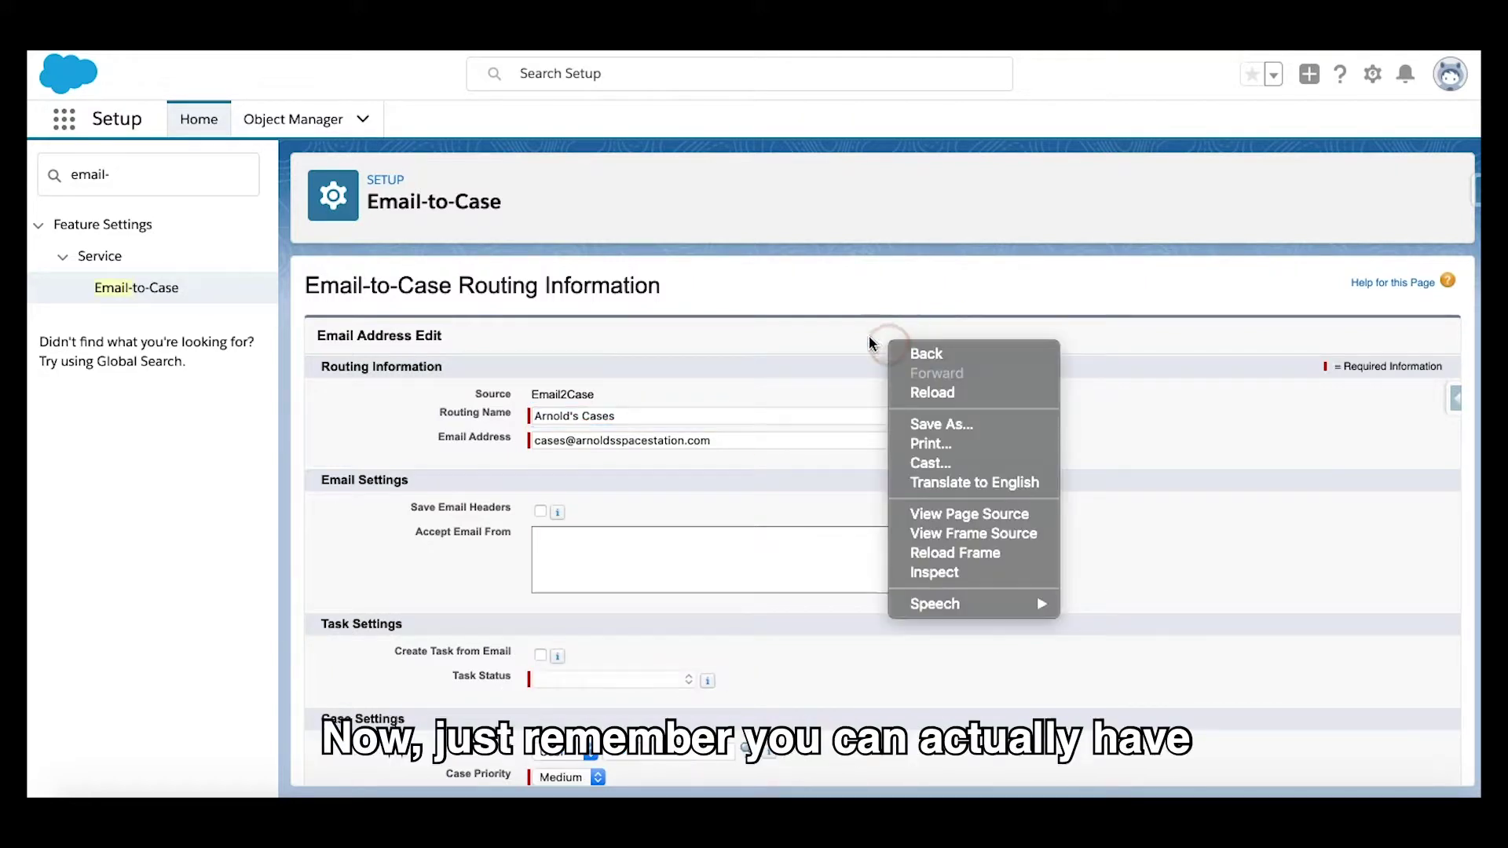
pyautogui.click(870, 343)
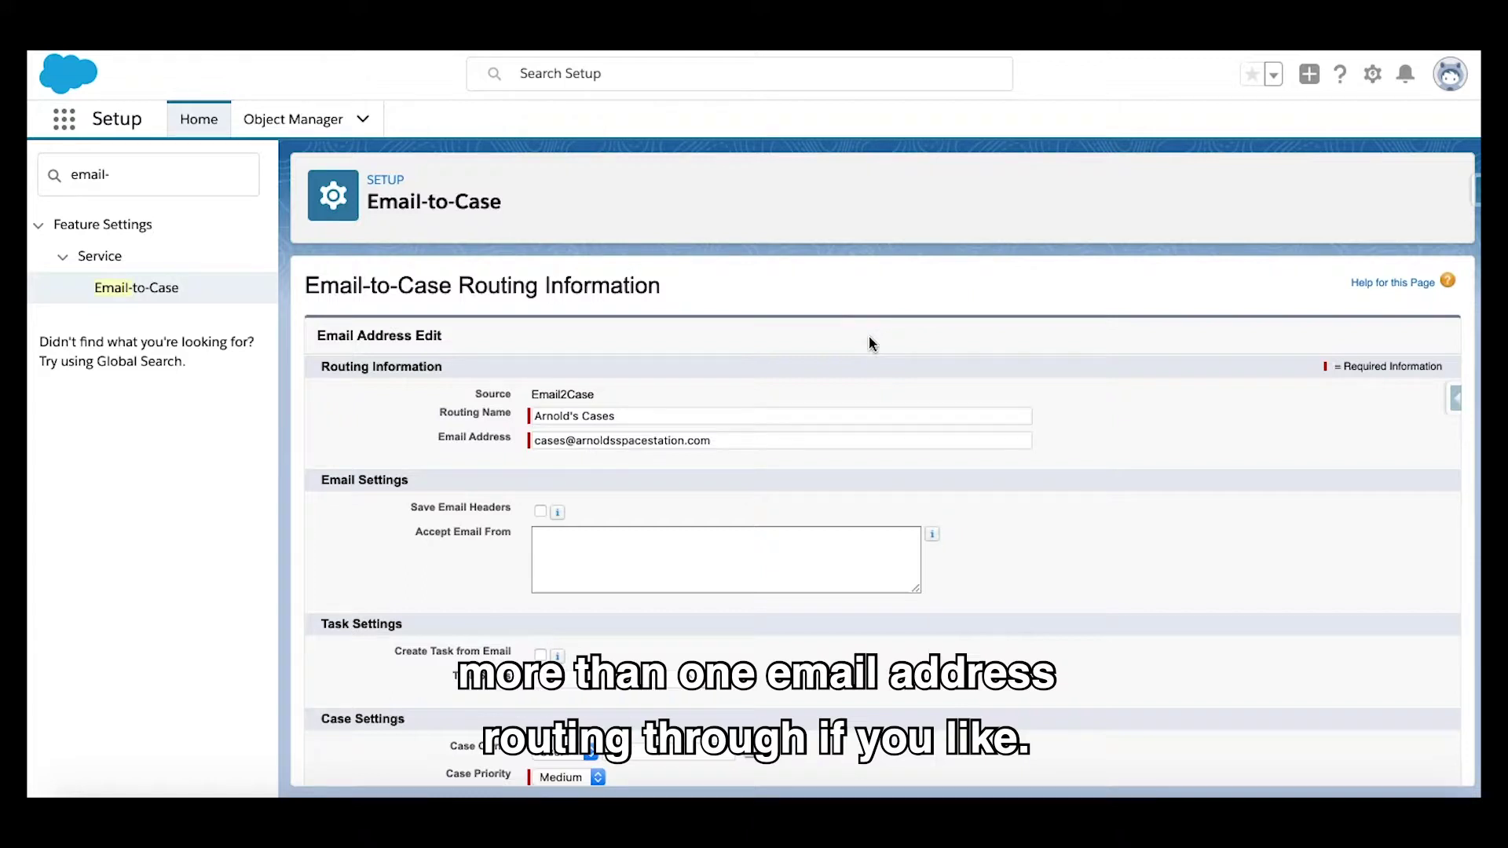
pyautogui.click(818, 338)
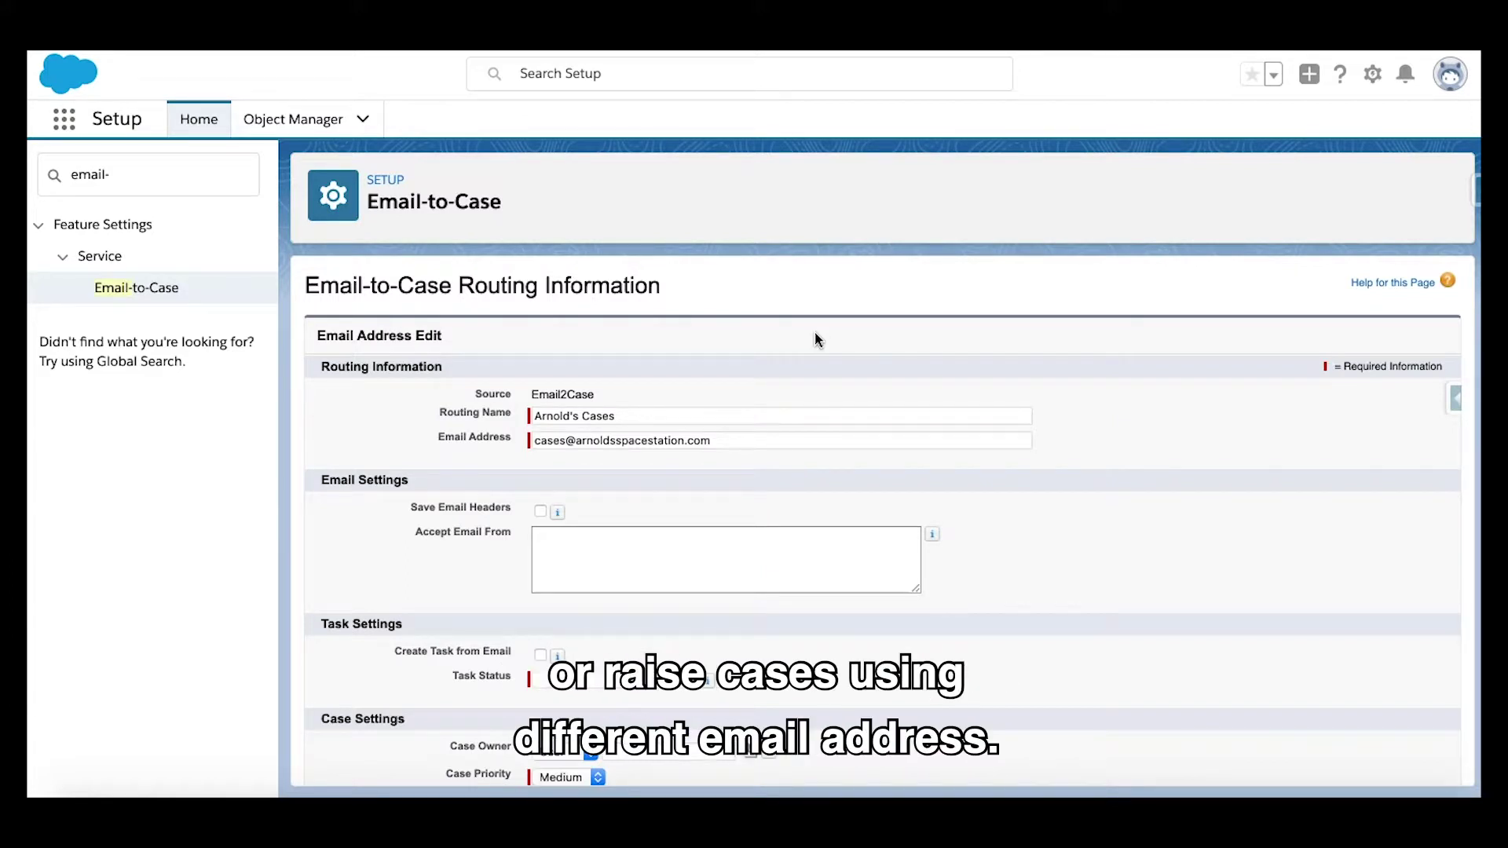
pyautogui.rightClick(813, 333)
# Step: Keep the case owner type as User and assign the matching user as case owner
pyautogui.click(780, 333)
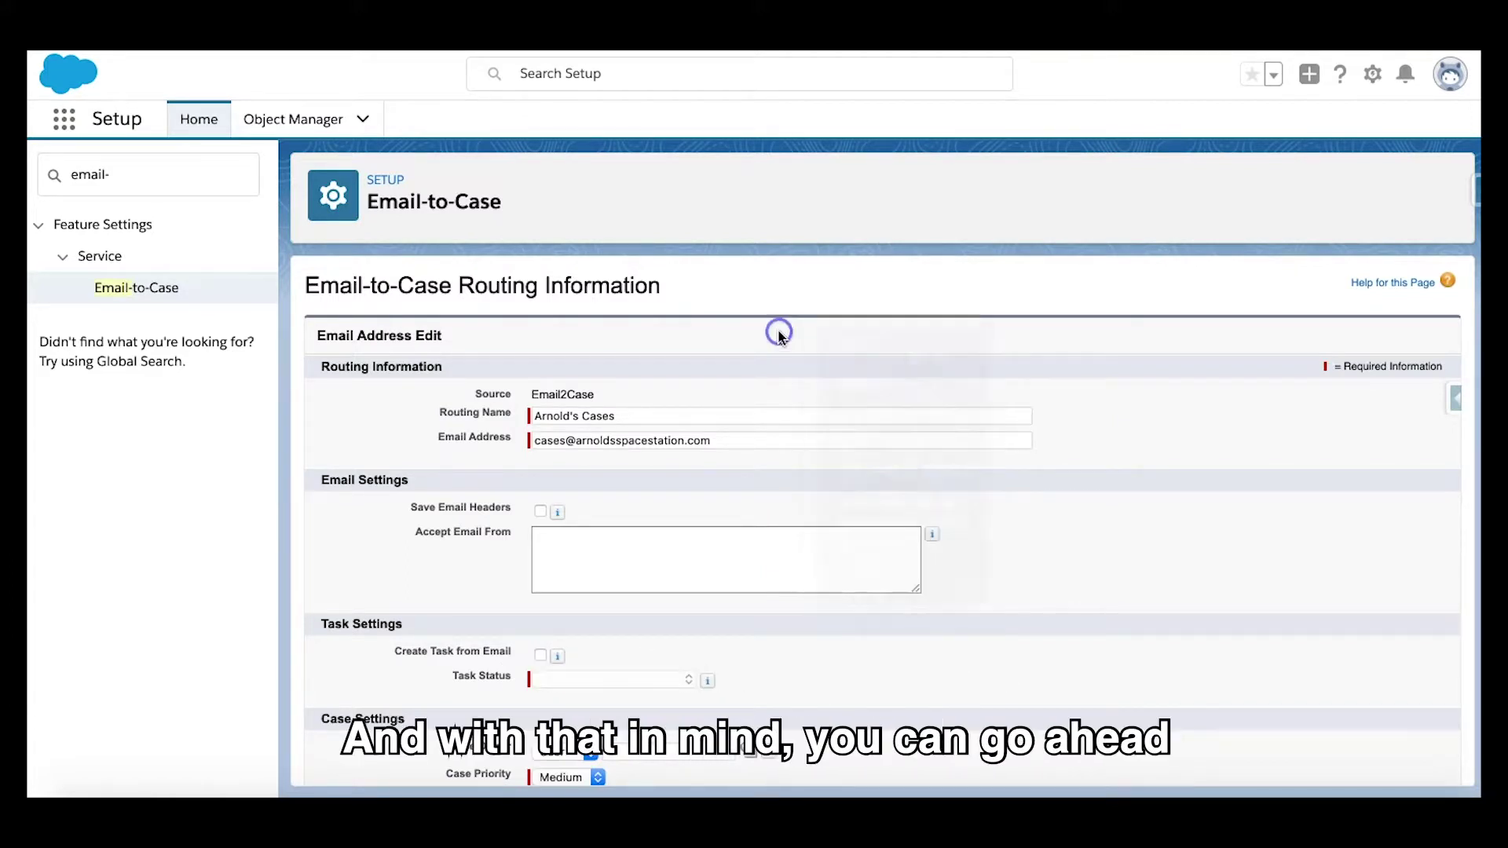
pyautogui.scroll(-2, 779, 333)
pyautogui.click(566, 658)
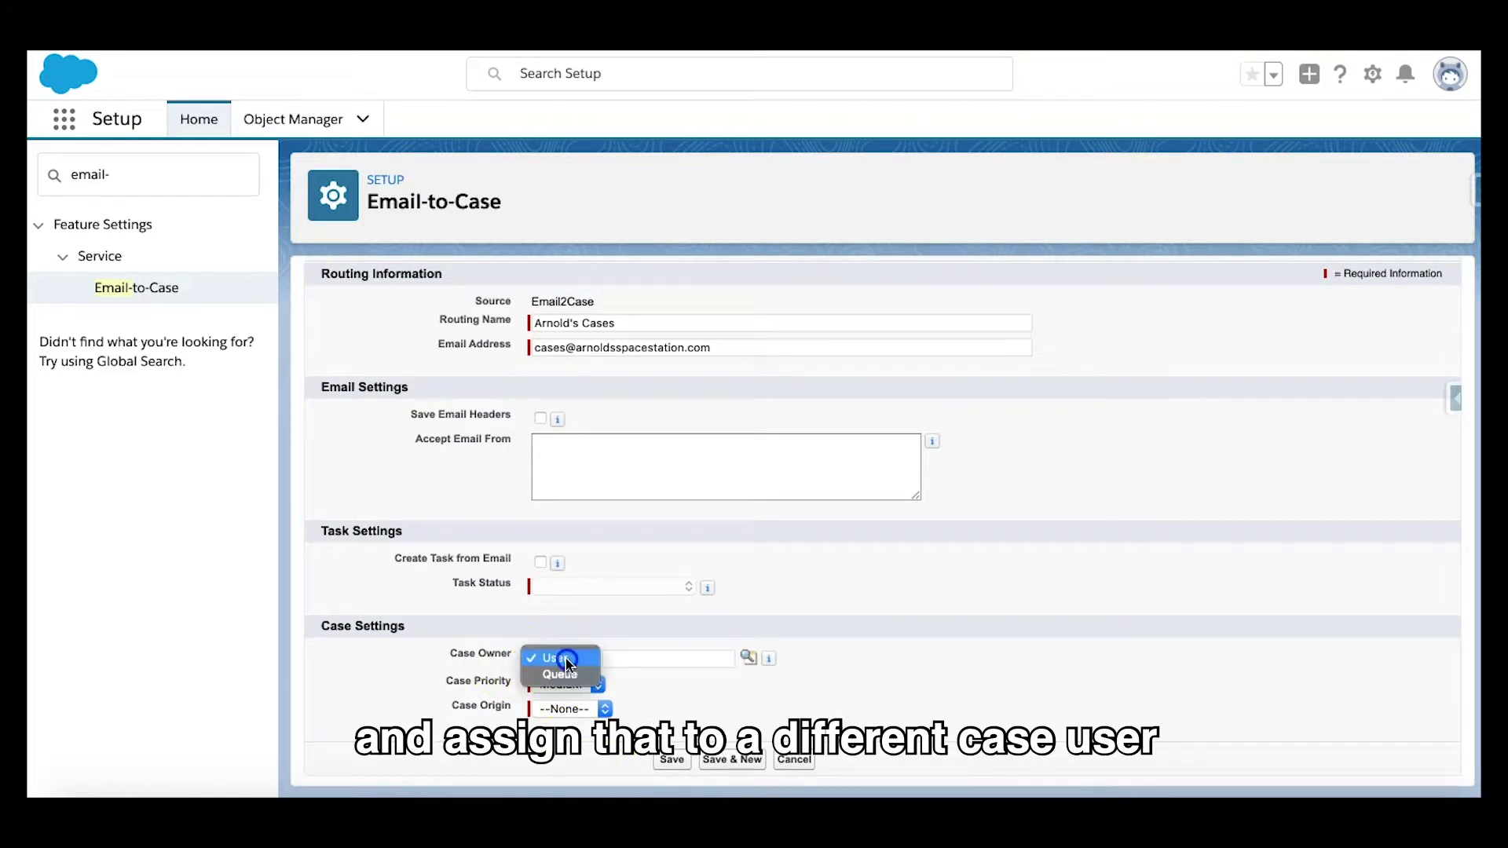
pyautogui.click(889, 650)
pyautogui.click(714, 658)
pyautogui.write('Arnold')
pyautogui.click(746, 656)
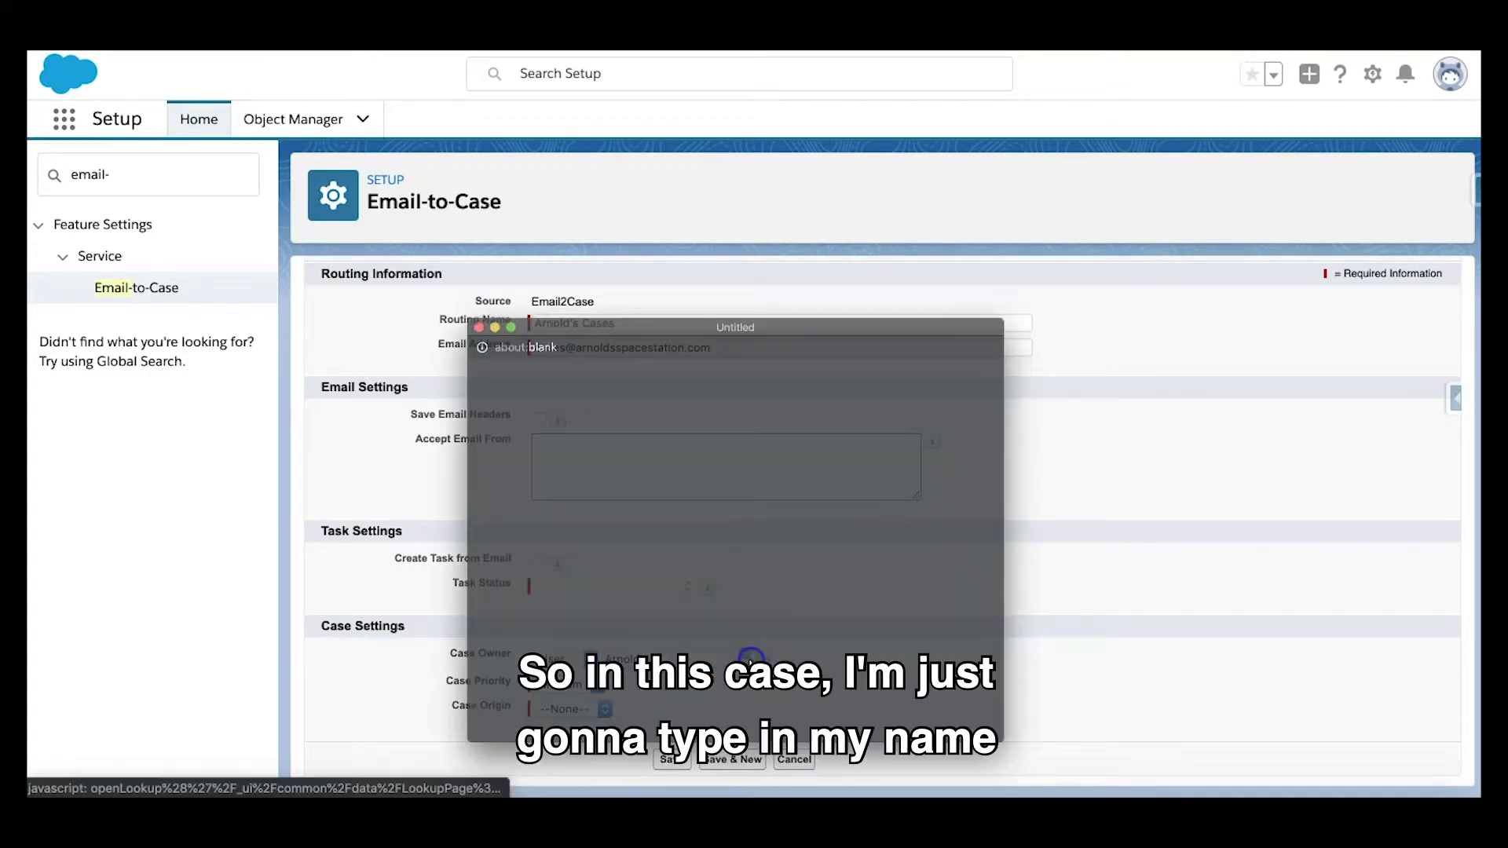
pyautogui.click(471, 525)
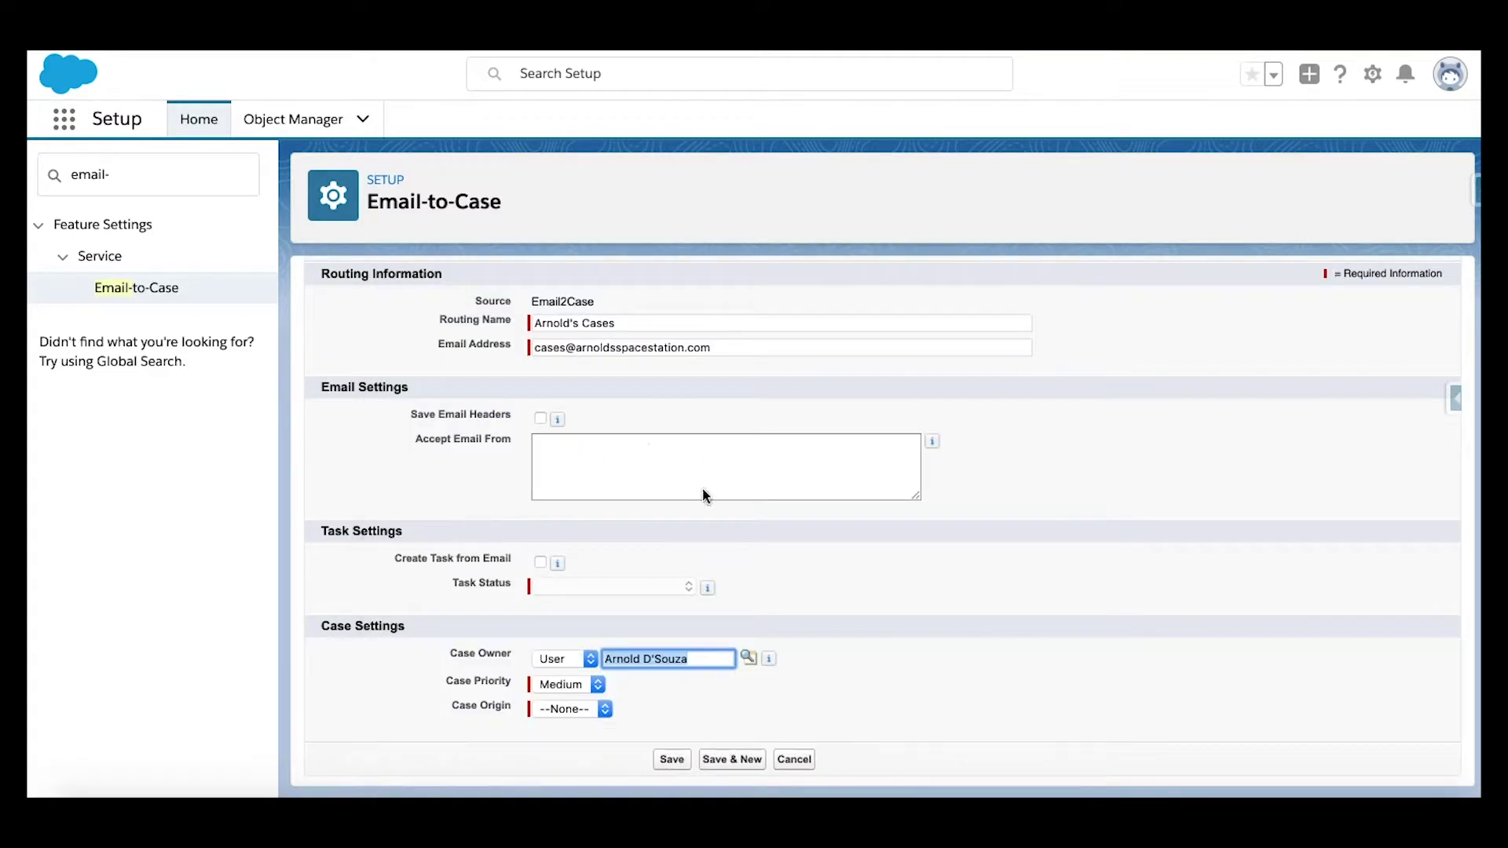
# Step: Set Case Origin to Email and enable Create Task from Email
pyautogui.scroll(1, 1018, 484)
pyautogui.scroll(-1, 1018, 484)
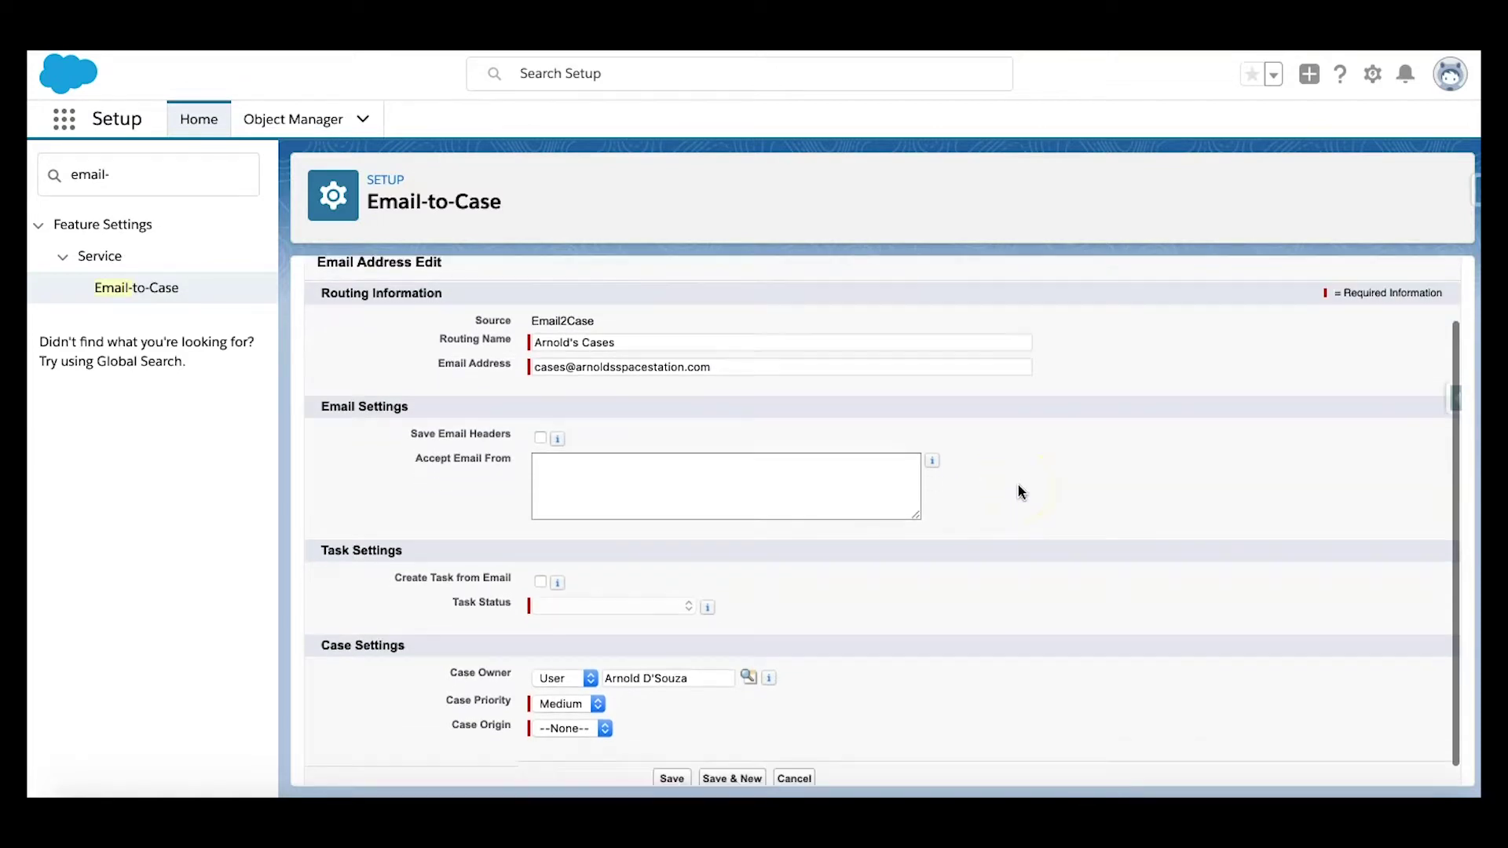
pyautogui.click(583, 707)
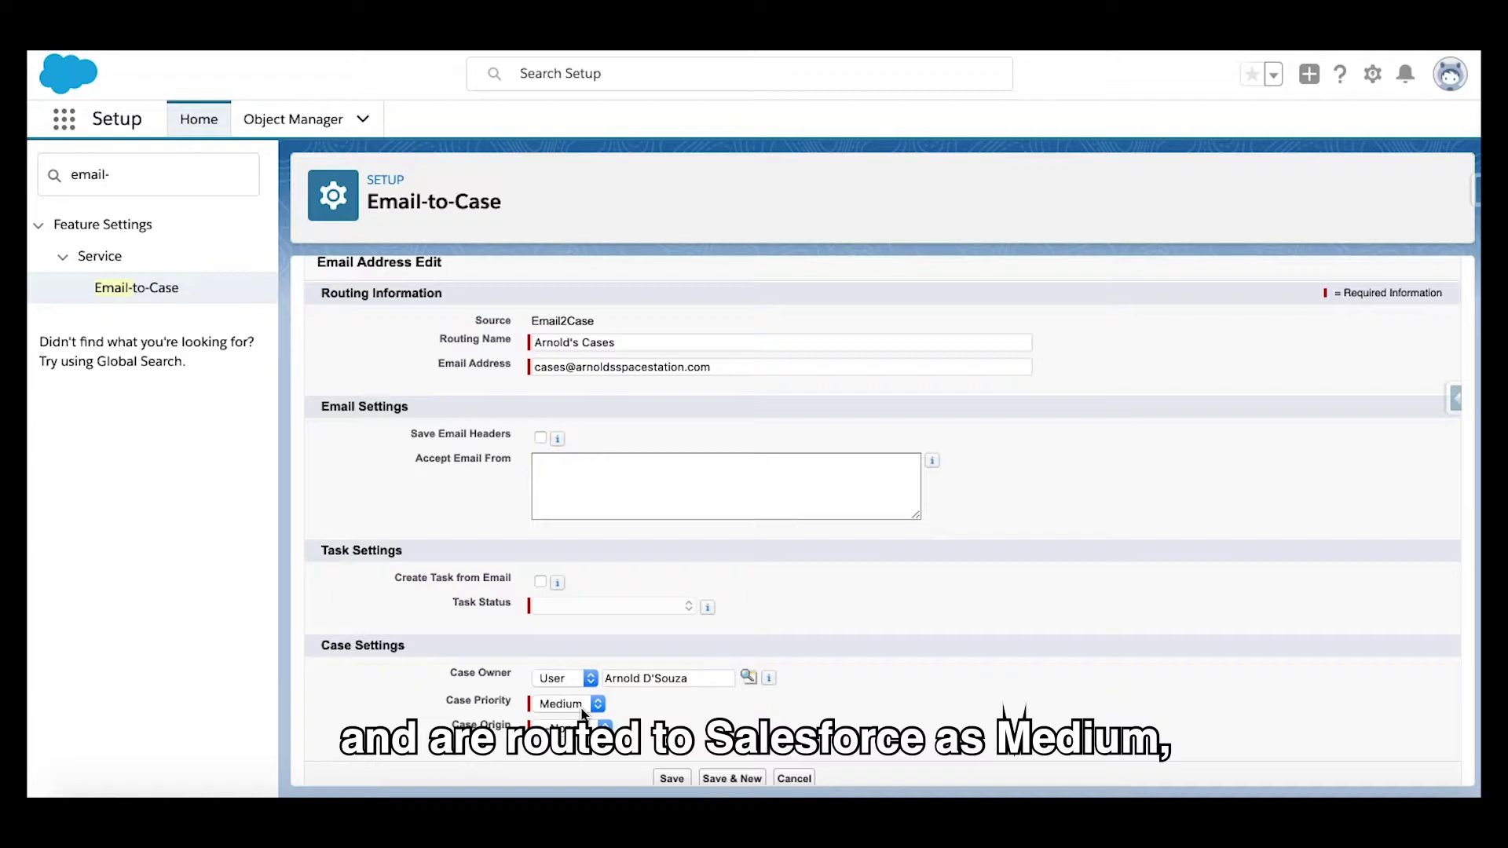
pyautogui.click(593, 725)
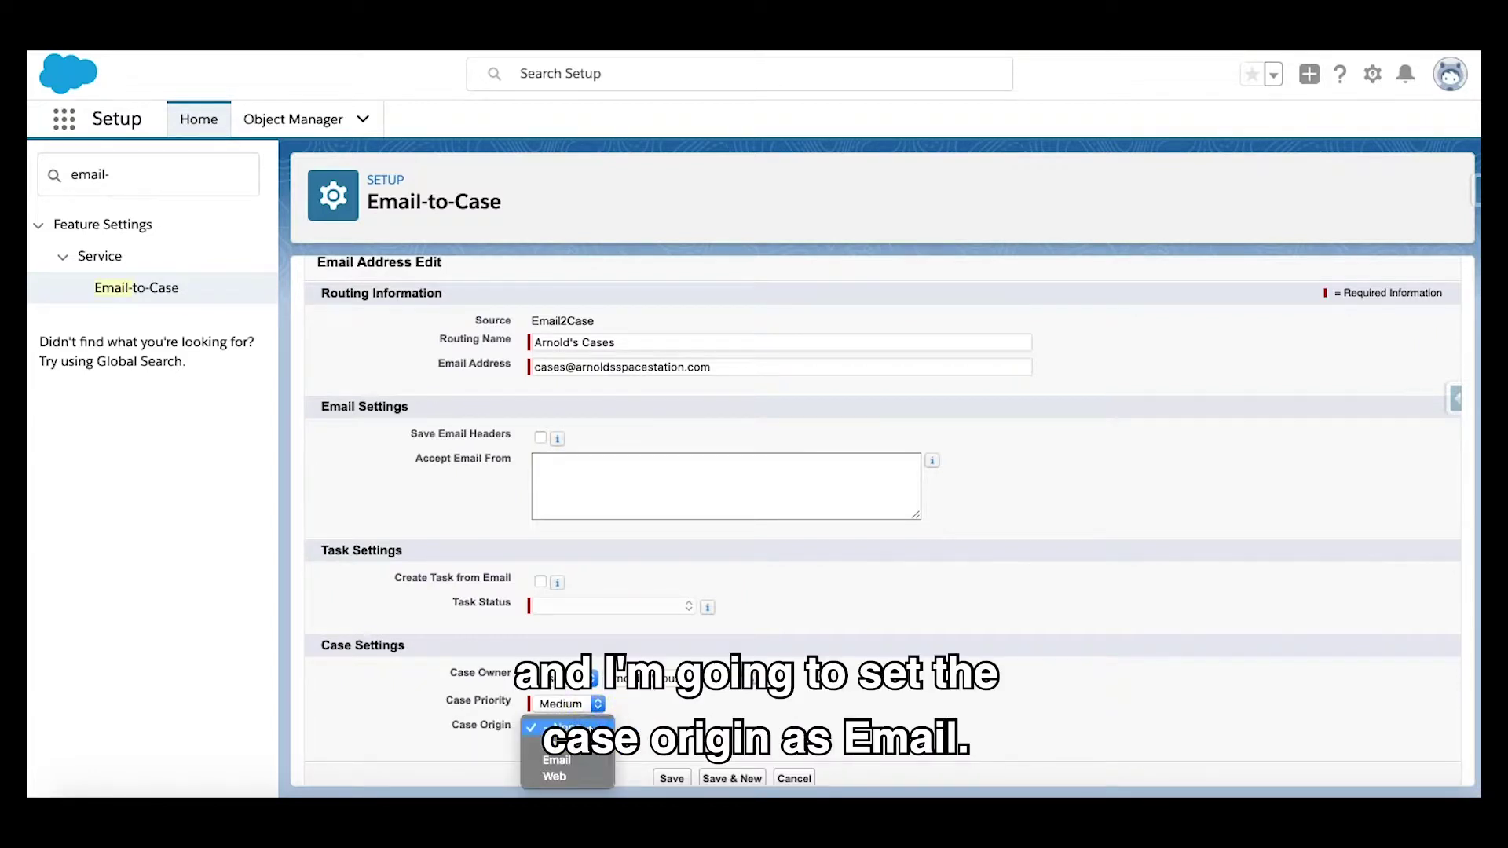
pyautogui.click(583, 759)
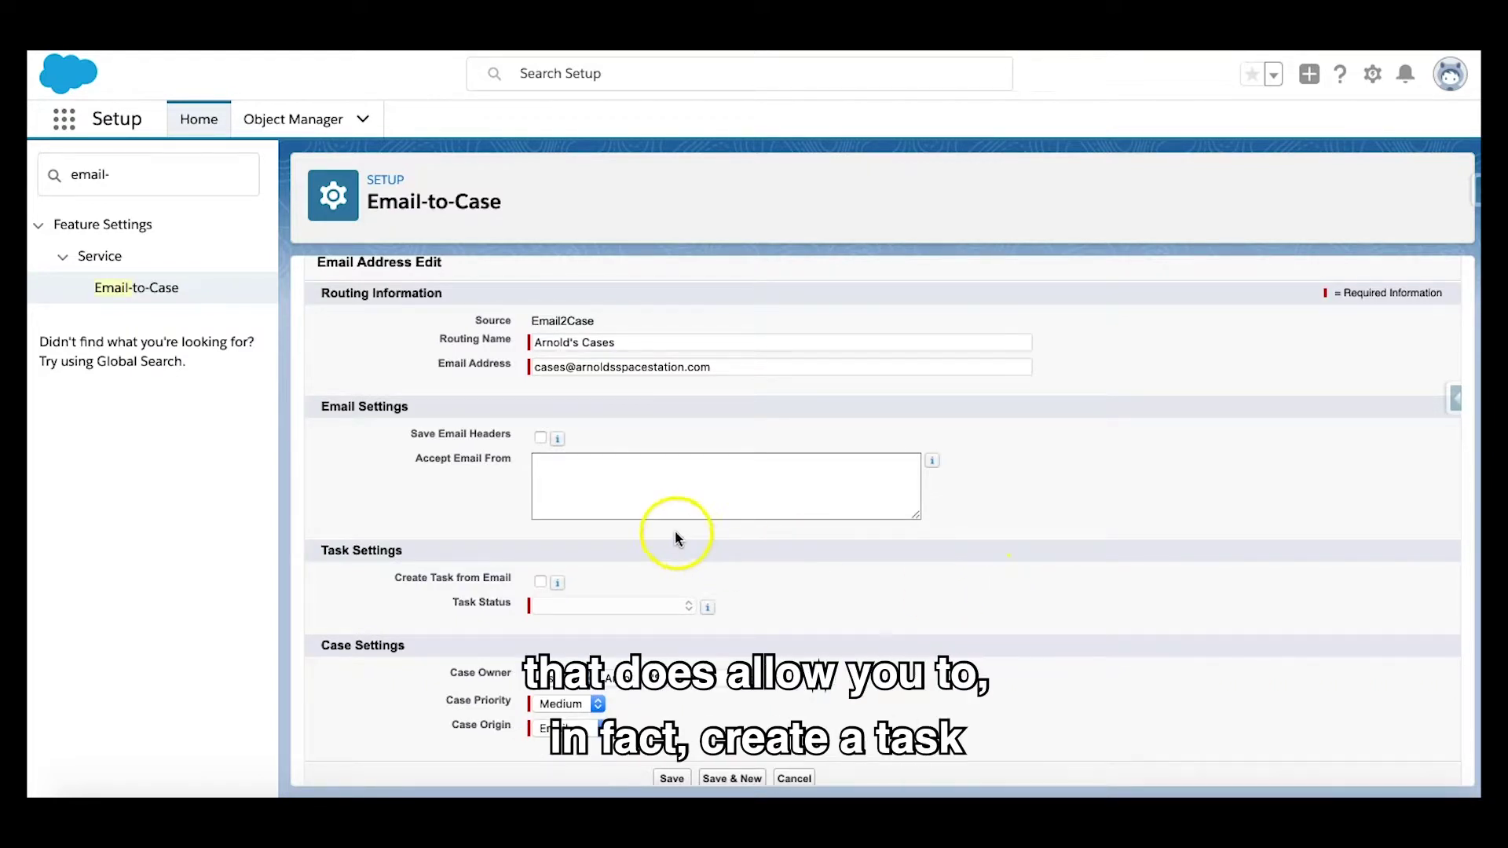
pyautogui.moveTo(557, 584)
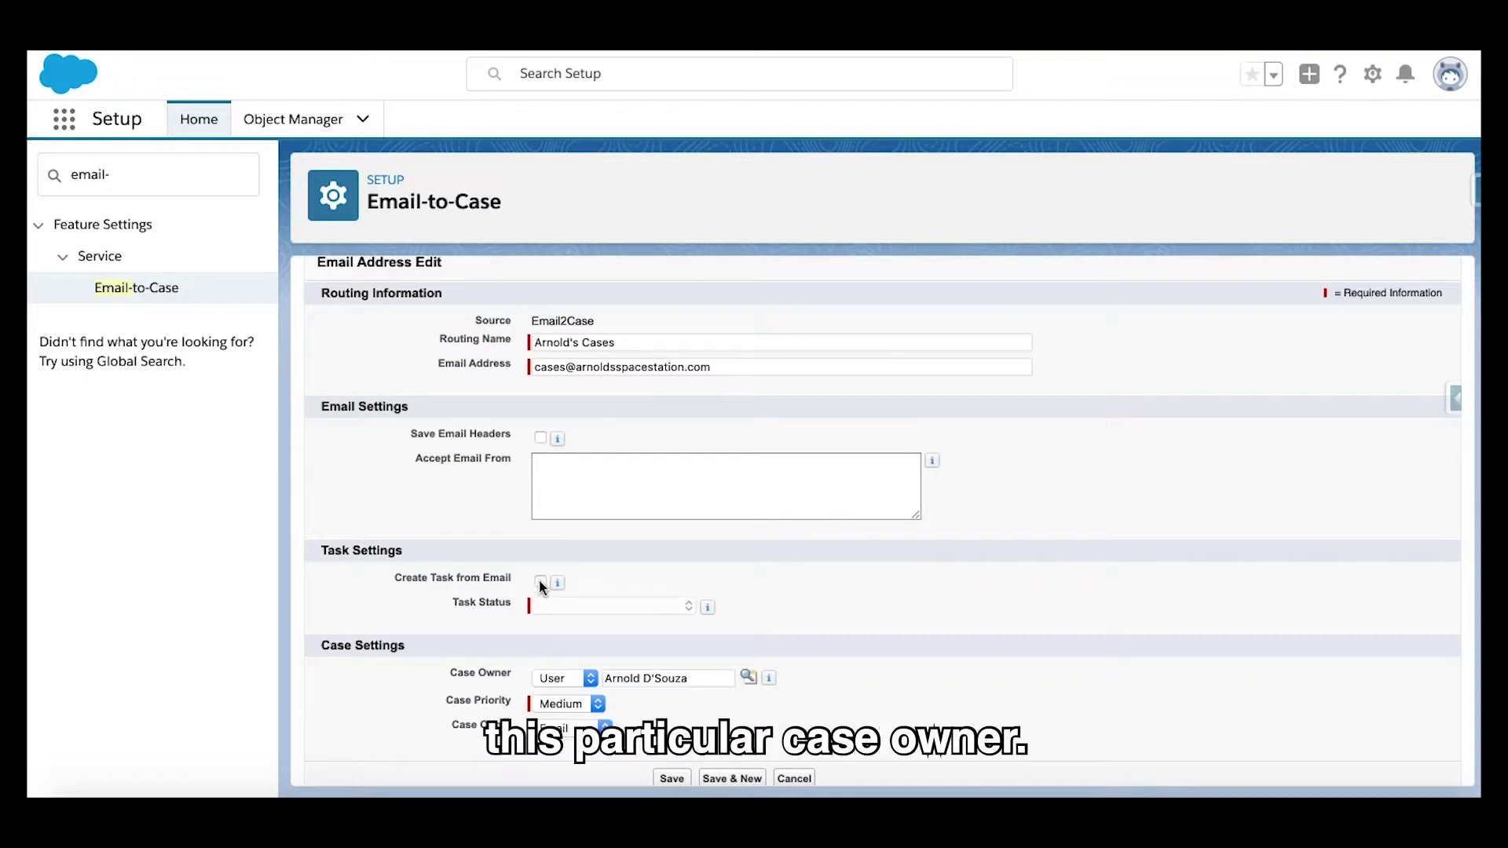
pyautogui.click(540, 581)
# Step: Keep Task Status at Not Started and Case Priority at Medium, then enable Save Email Headers
pyautogui.click(604, 606)
pyautogui.click(815, 623)
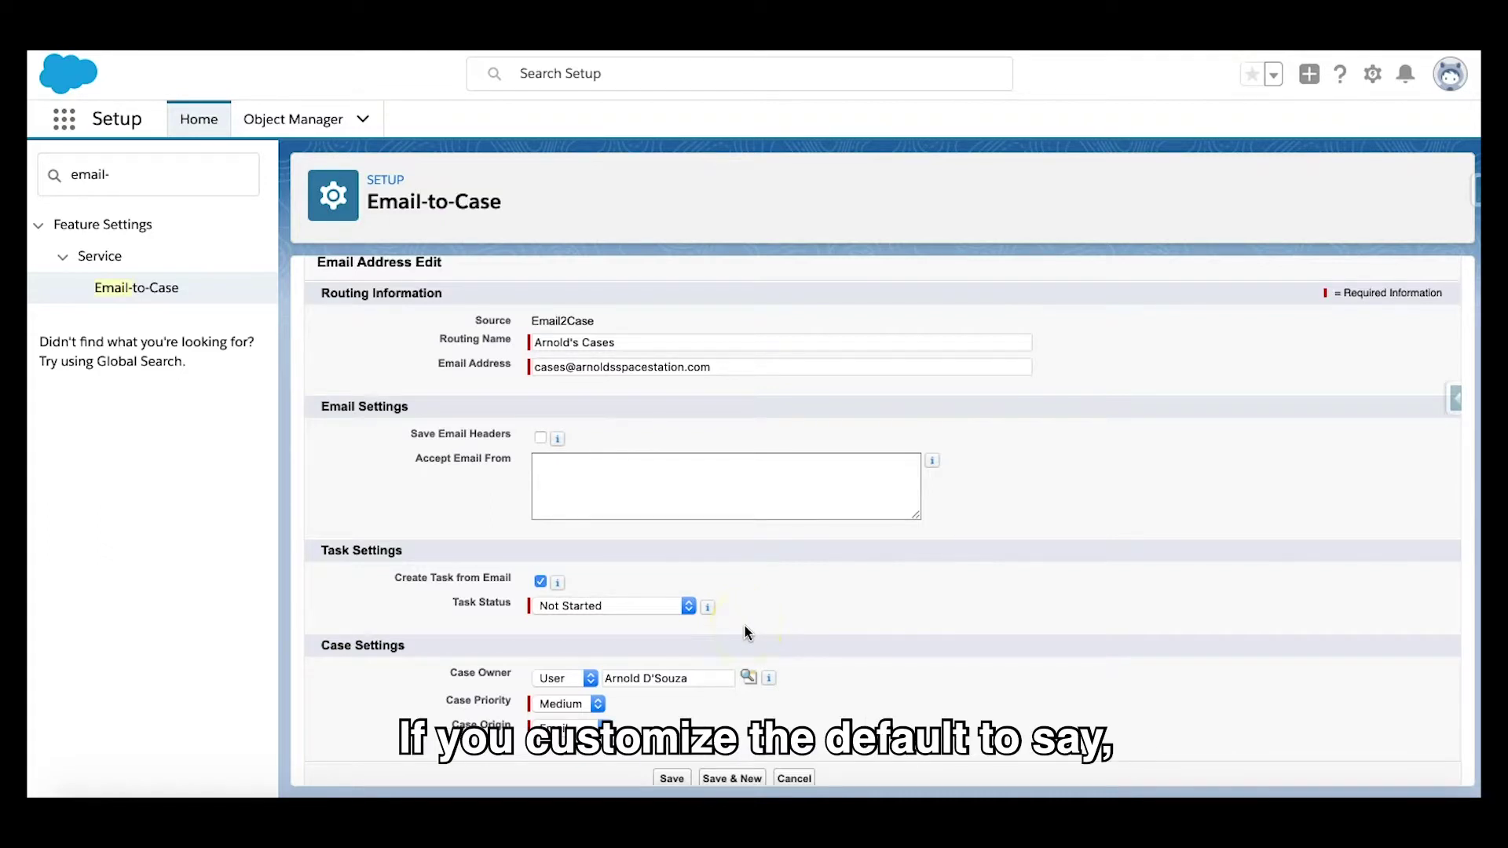
pyautogui.click(572, 704)
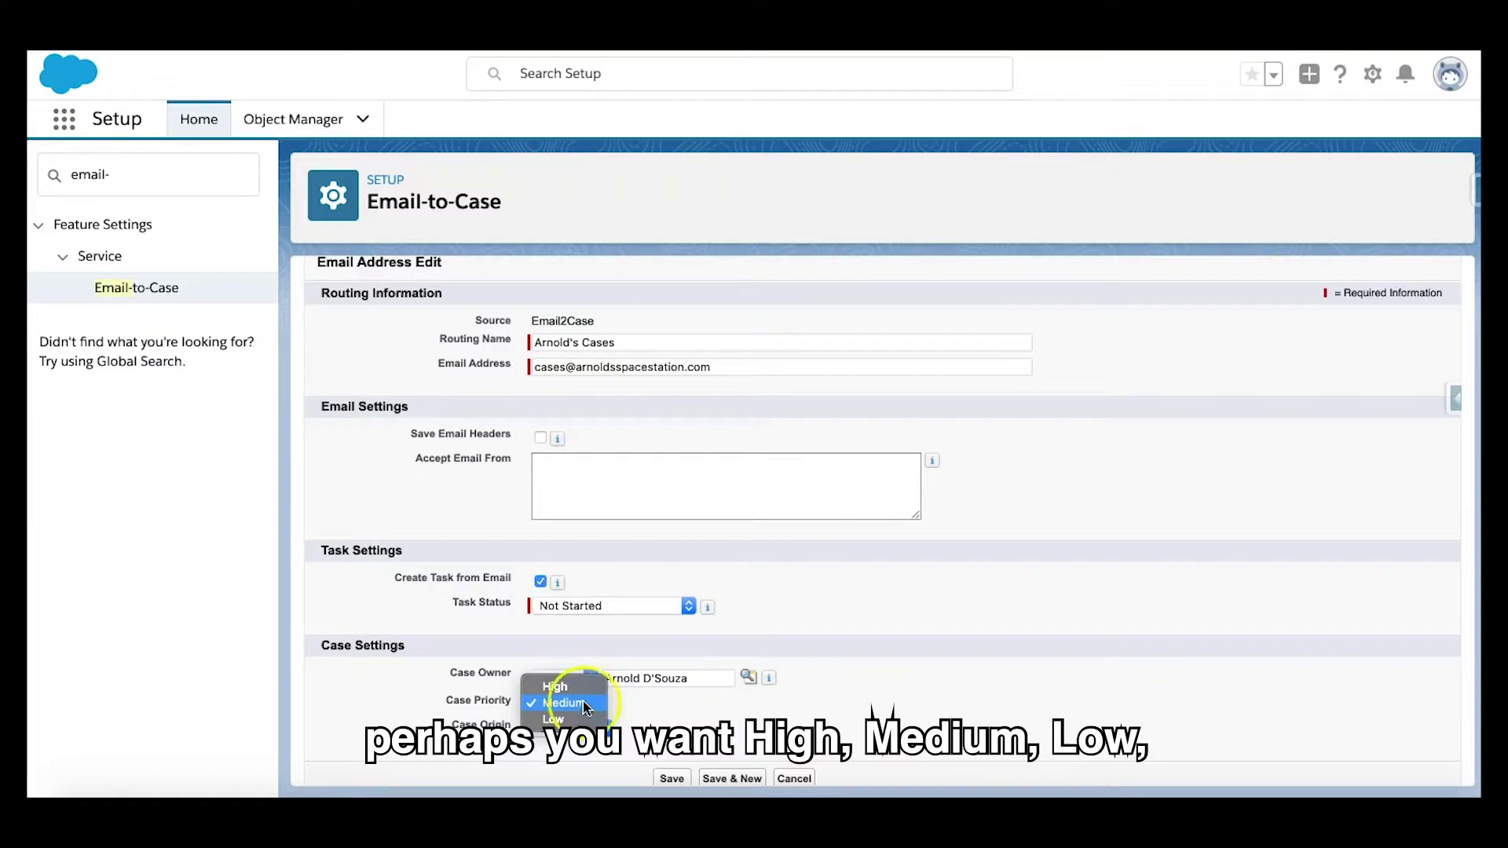
pyautogui.rightClick(740, 606)
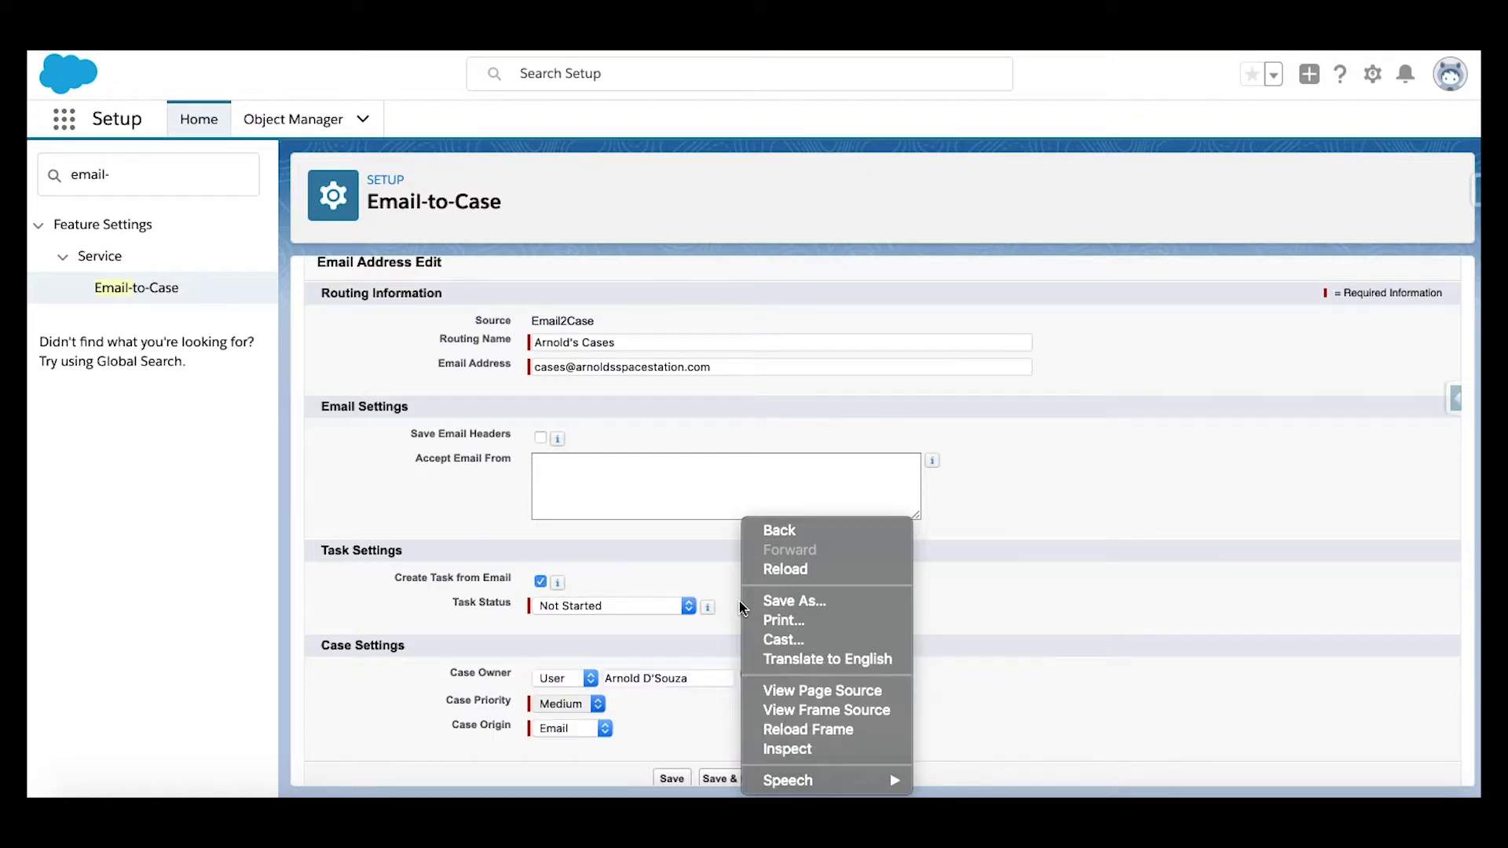
pyautogui.click(708, 563)
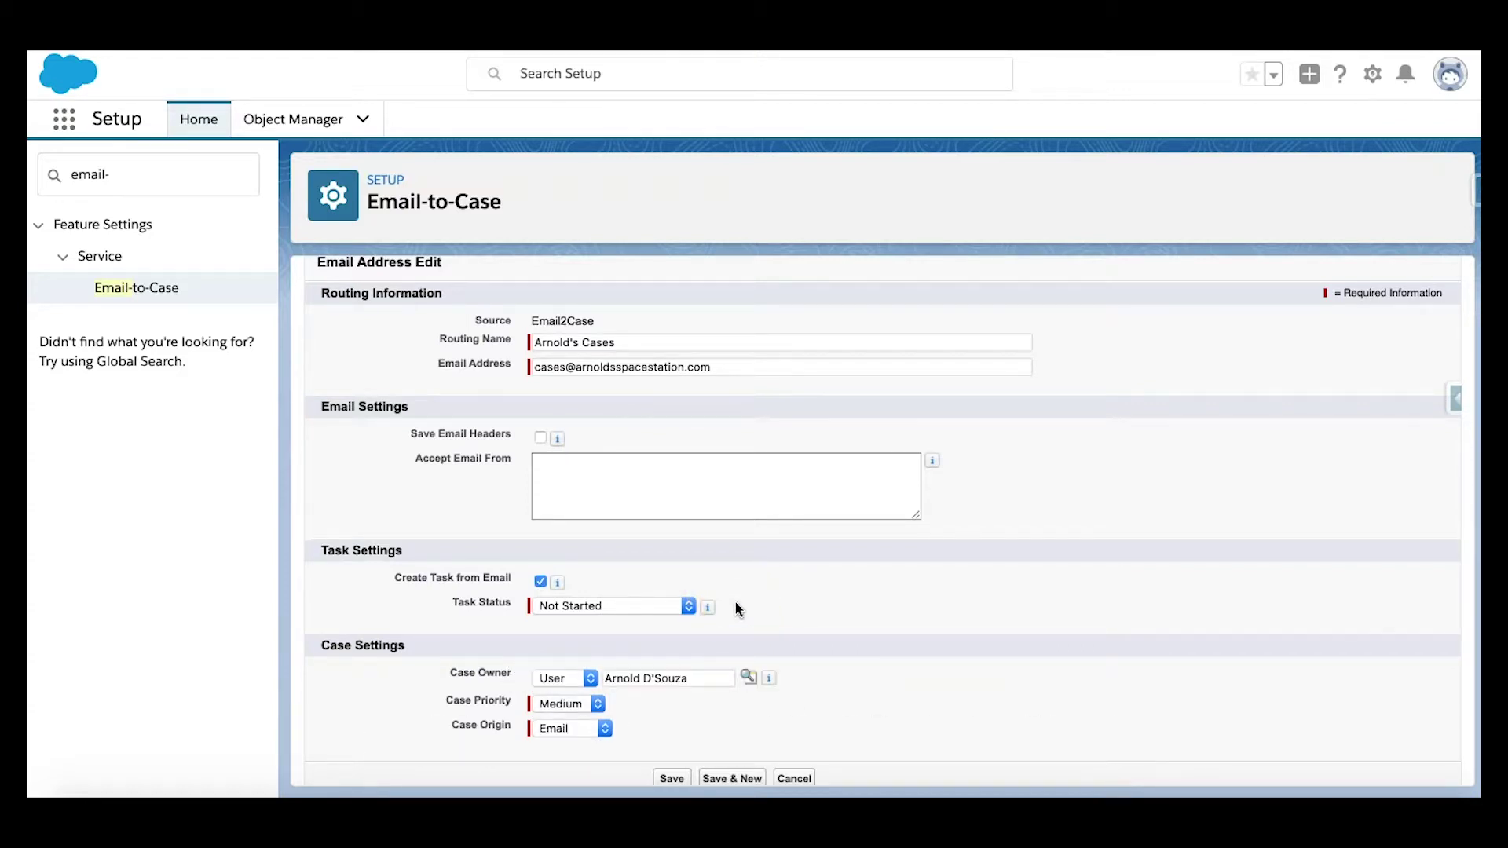
pyautogui.click(541, 440)
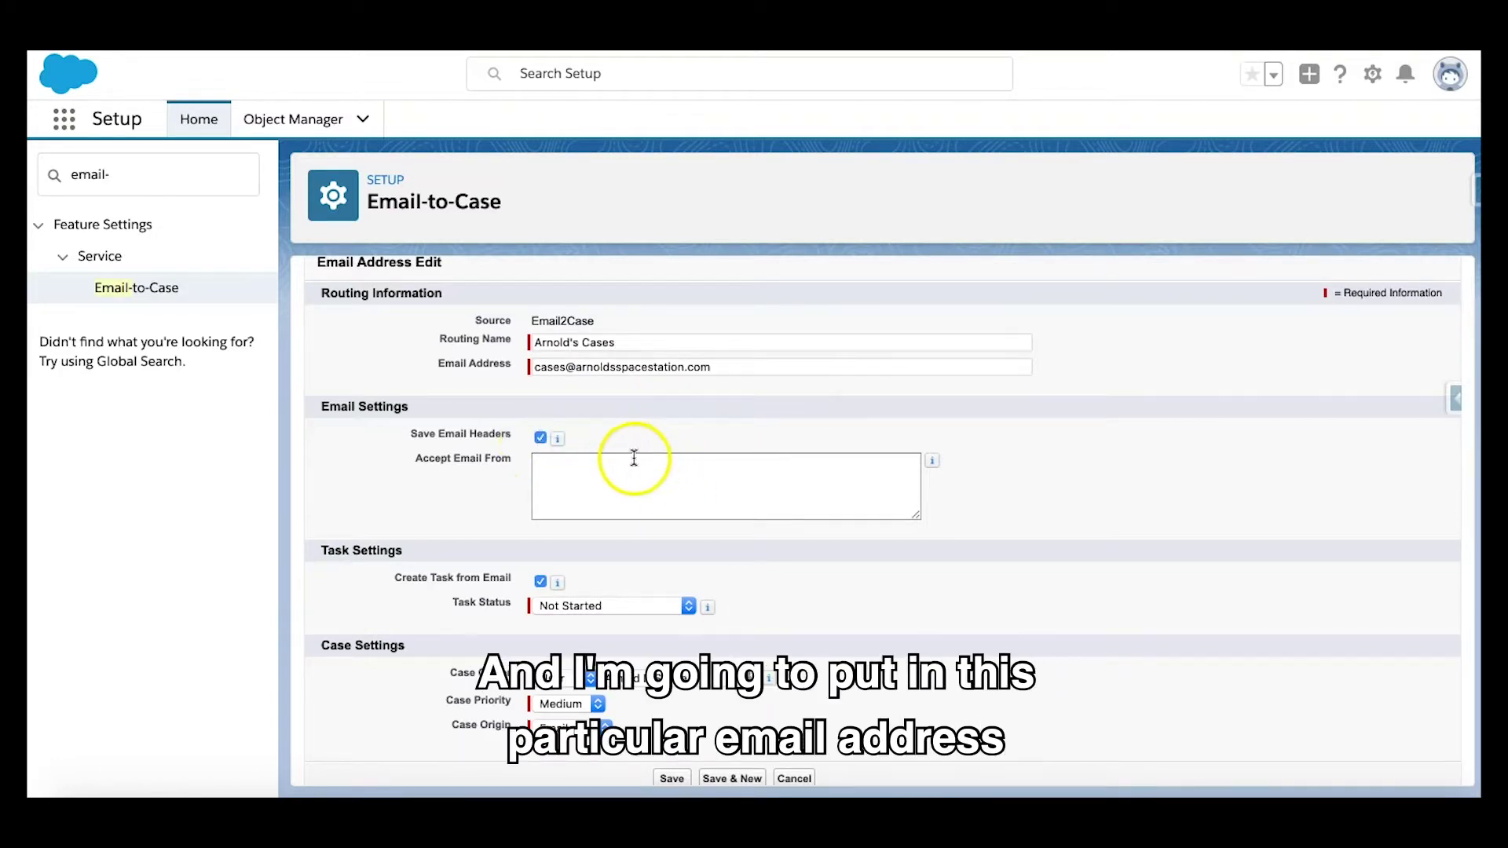
pyautogui.moveTo(711, 366); pyautogui.dragTo(465, 365)
pyautogui.hotkey('ctrl', 'c')
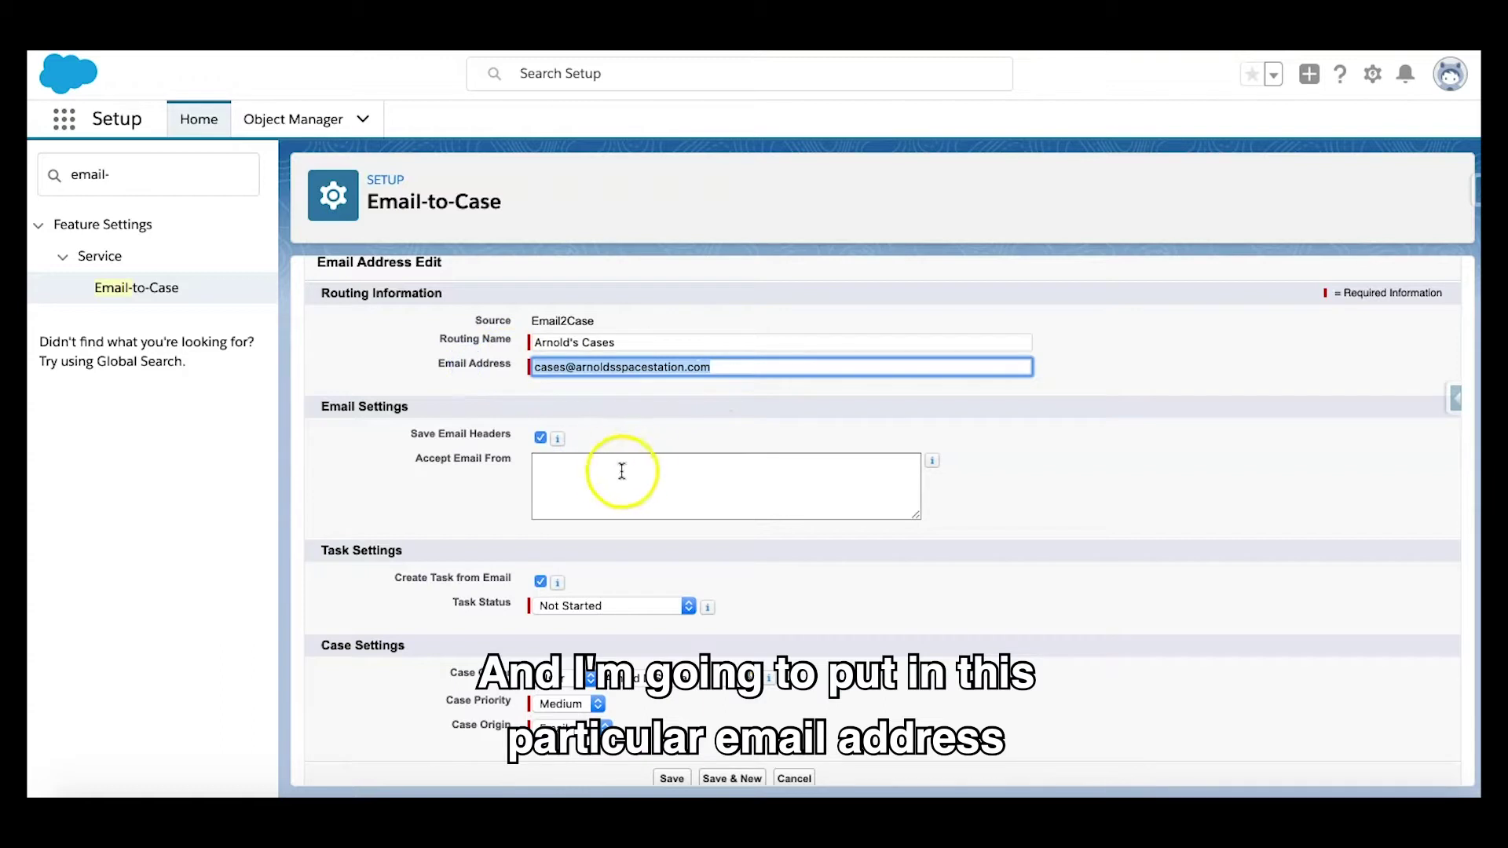
# Step: Paste the routing address into Accept Email From and append ', google.com'
pyautogui.click(607, 473)
pyautogui.hotkey('ctrl', 'v')
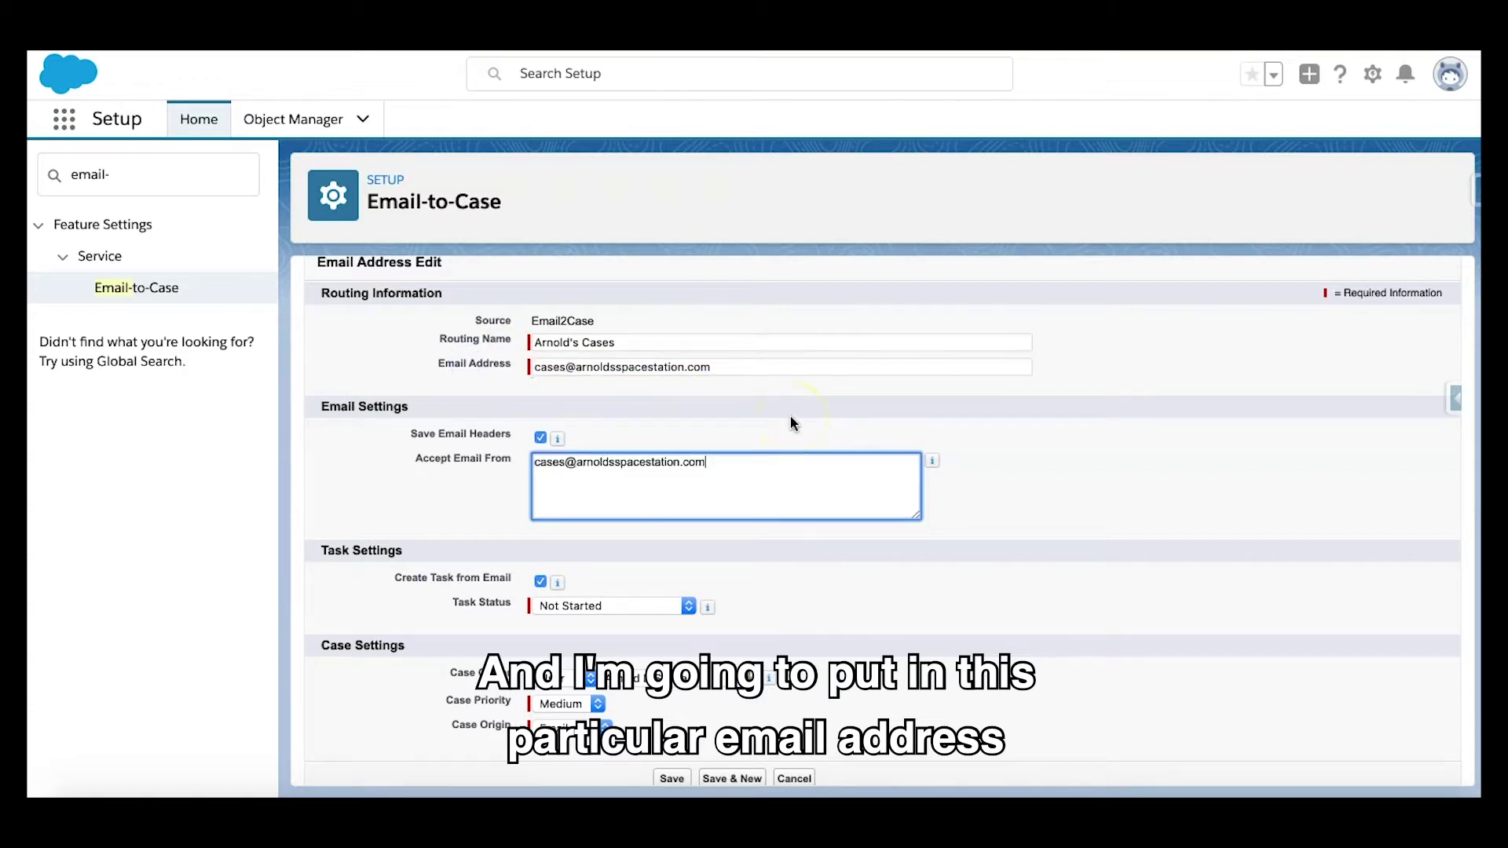
pyautogui.click(770, 430)
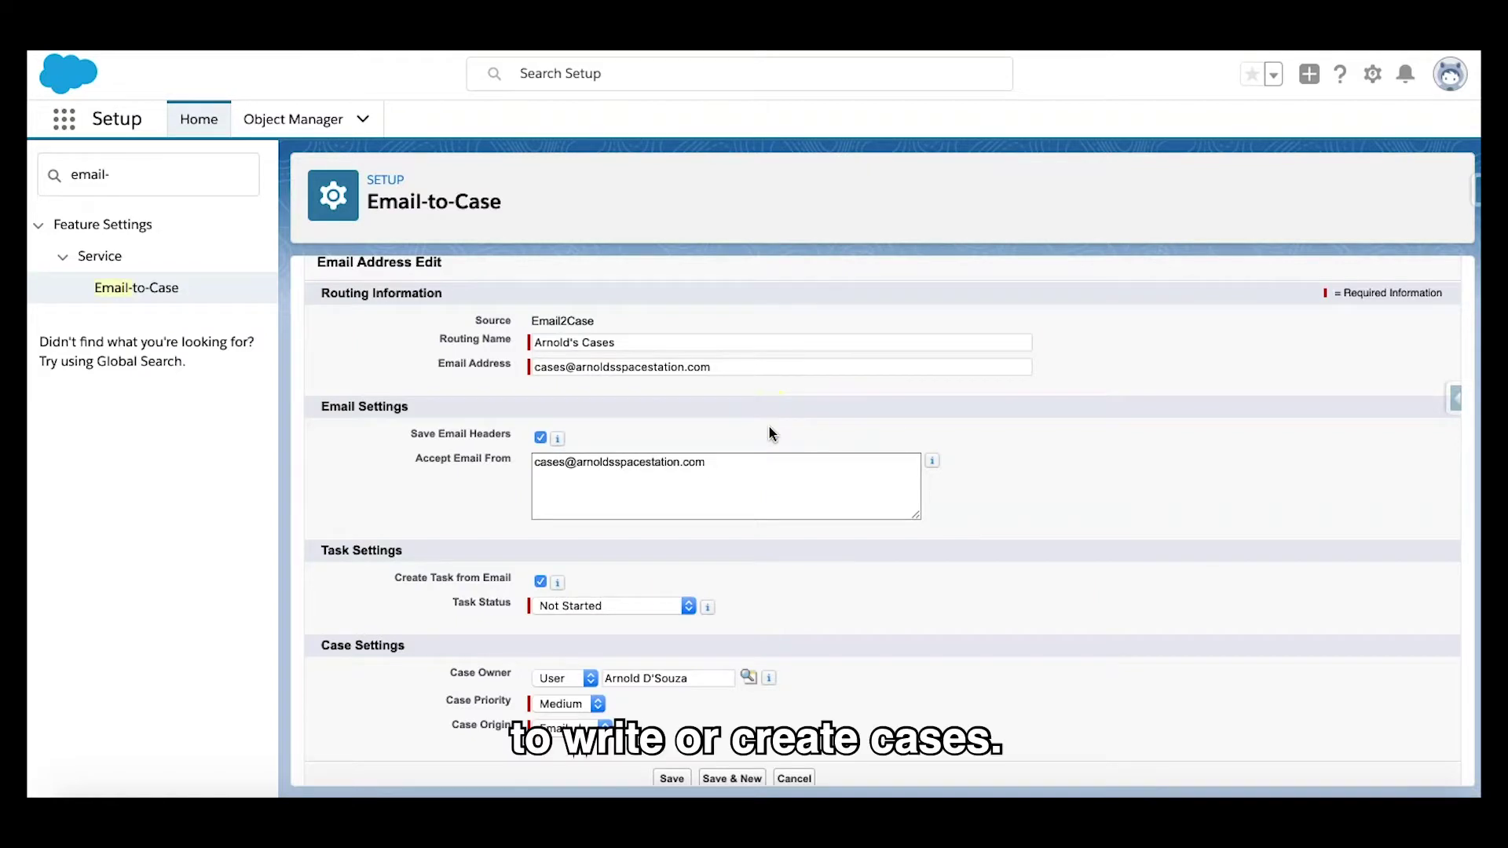
pyautogui.click(720, 462)
pyautogui.write(',')
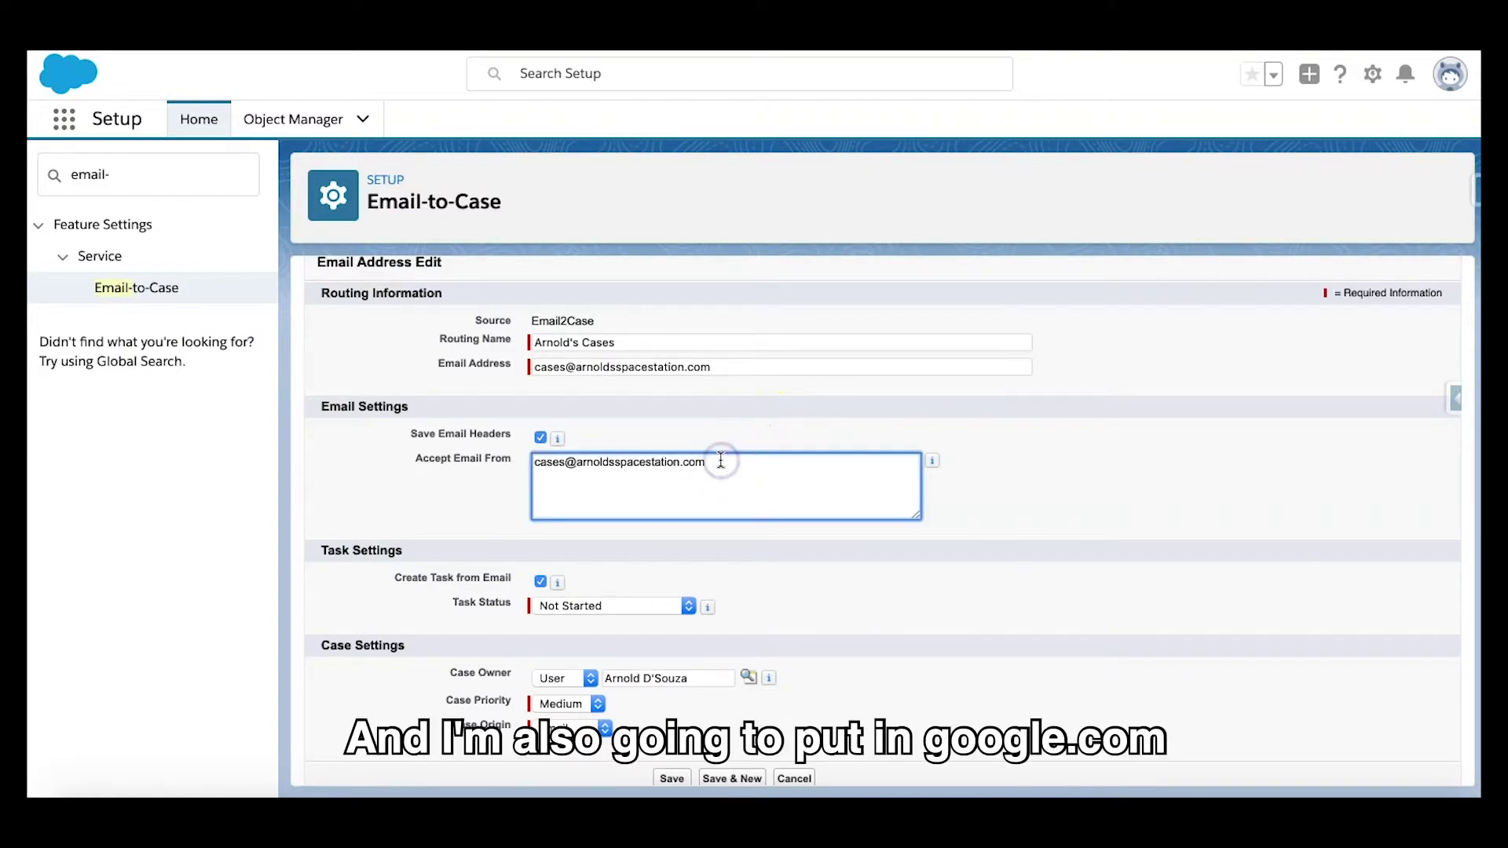
pyautogui.write(' google.com')
pyautogui.click(795, 473)
pyautogui.click(791, 410)
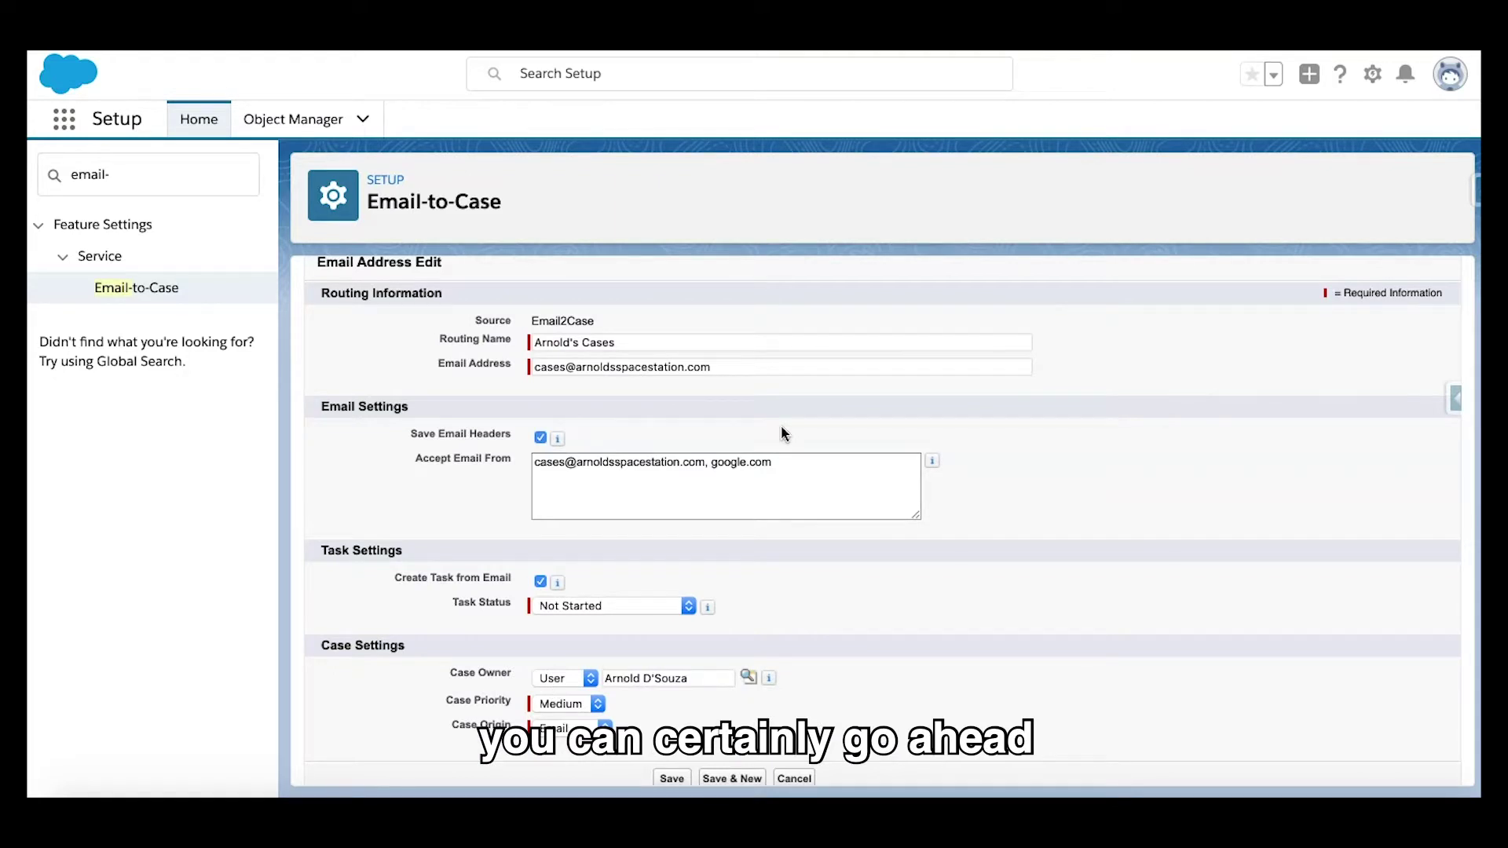
pyautogui.moveTo(778, 464); pyautogui.dragTo(712, 463)
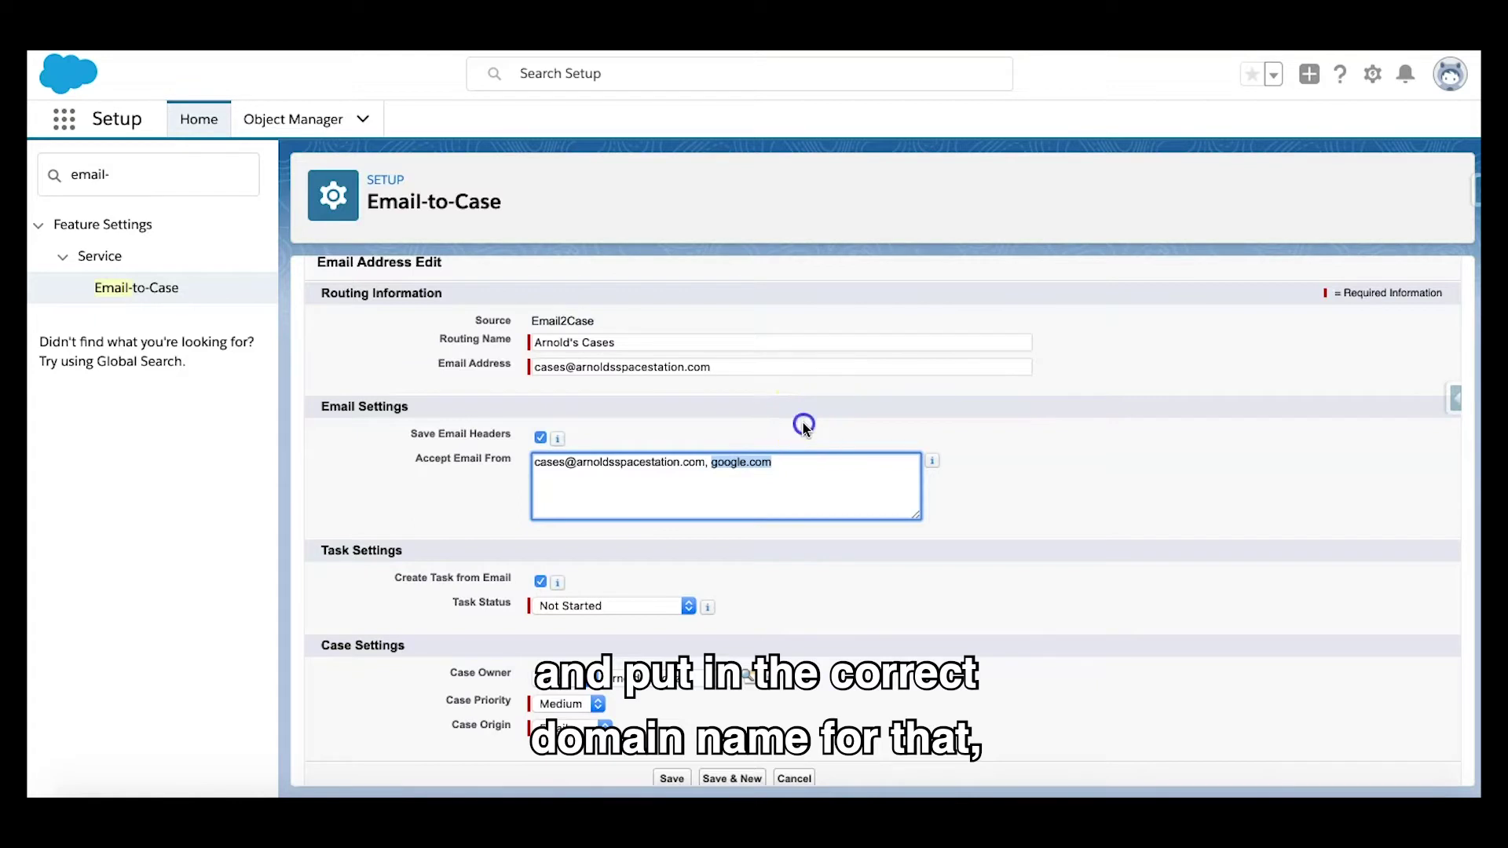
pyautogui.click(803, 424)
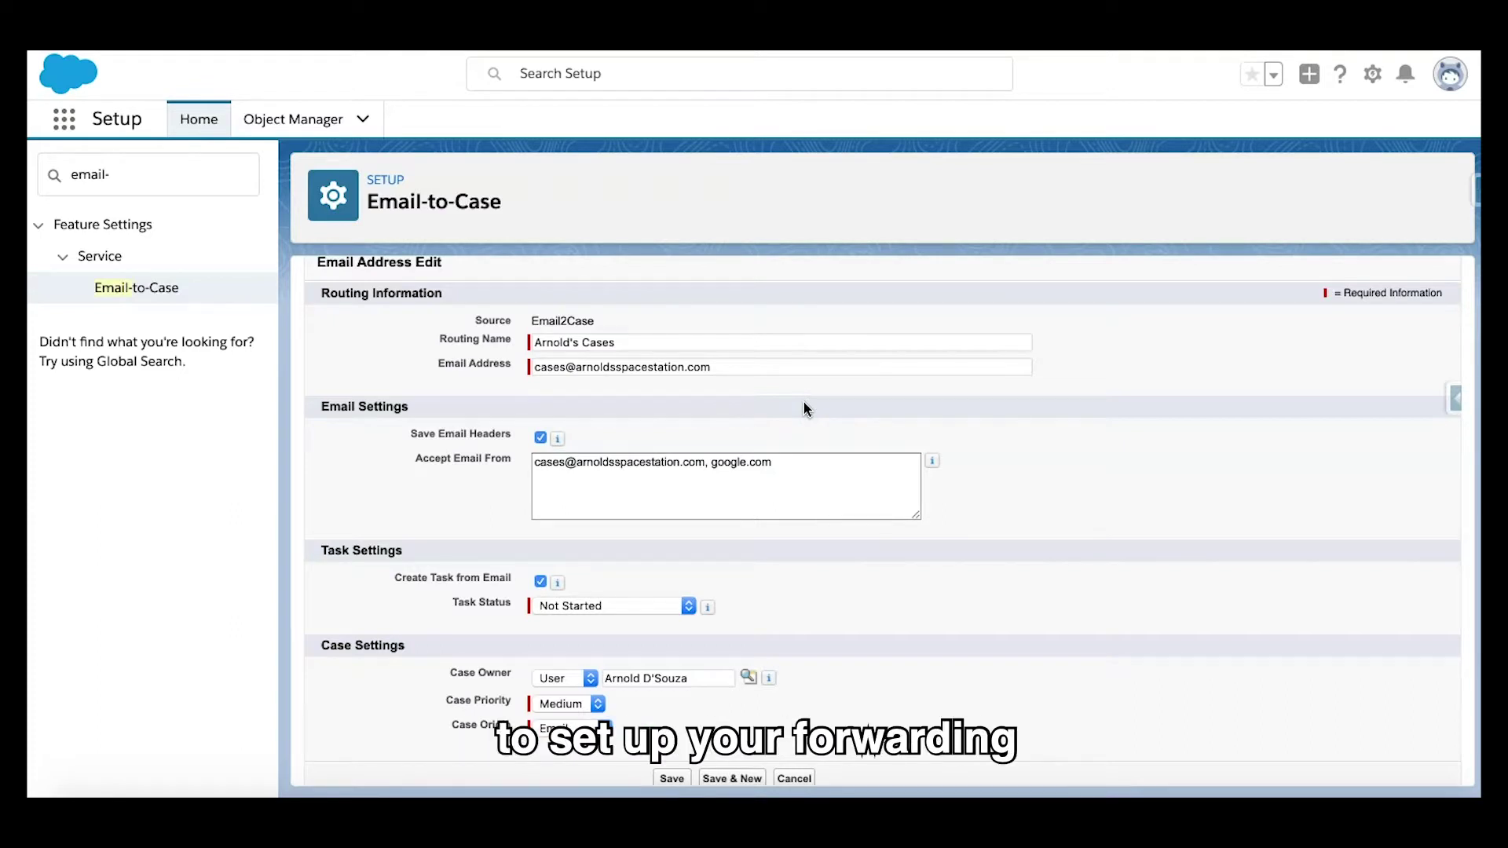
pyautogui.click(805, 404)
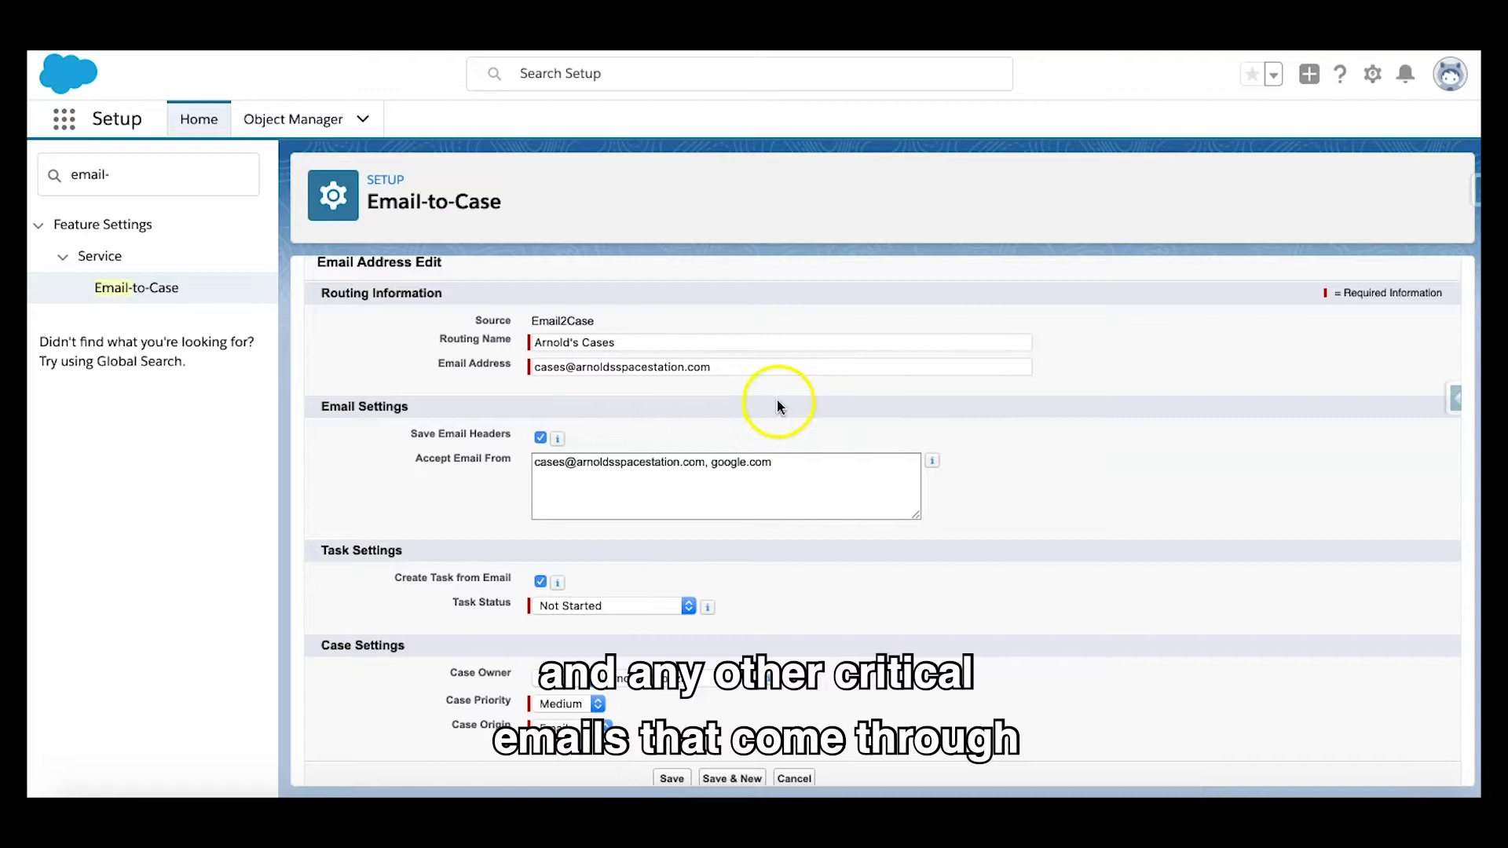
pyautogui.scroll(-1, 777, 405)
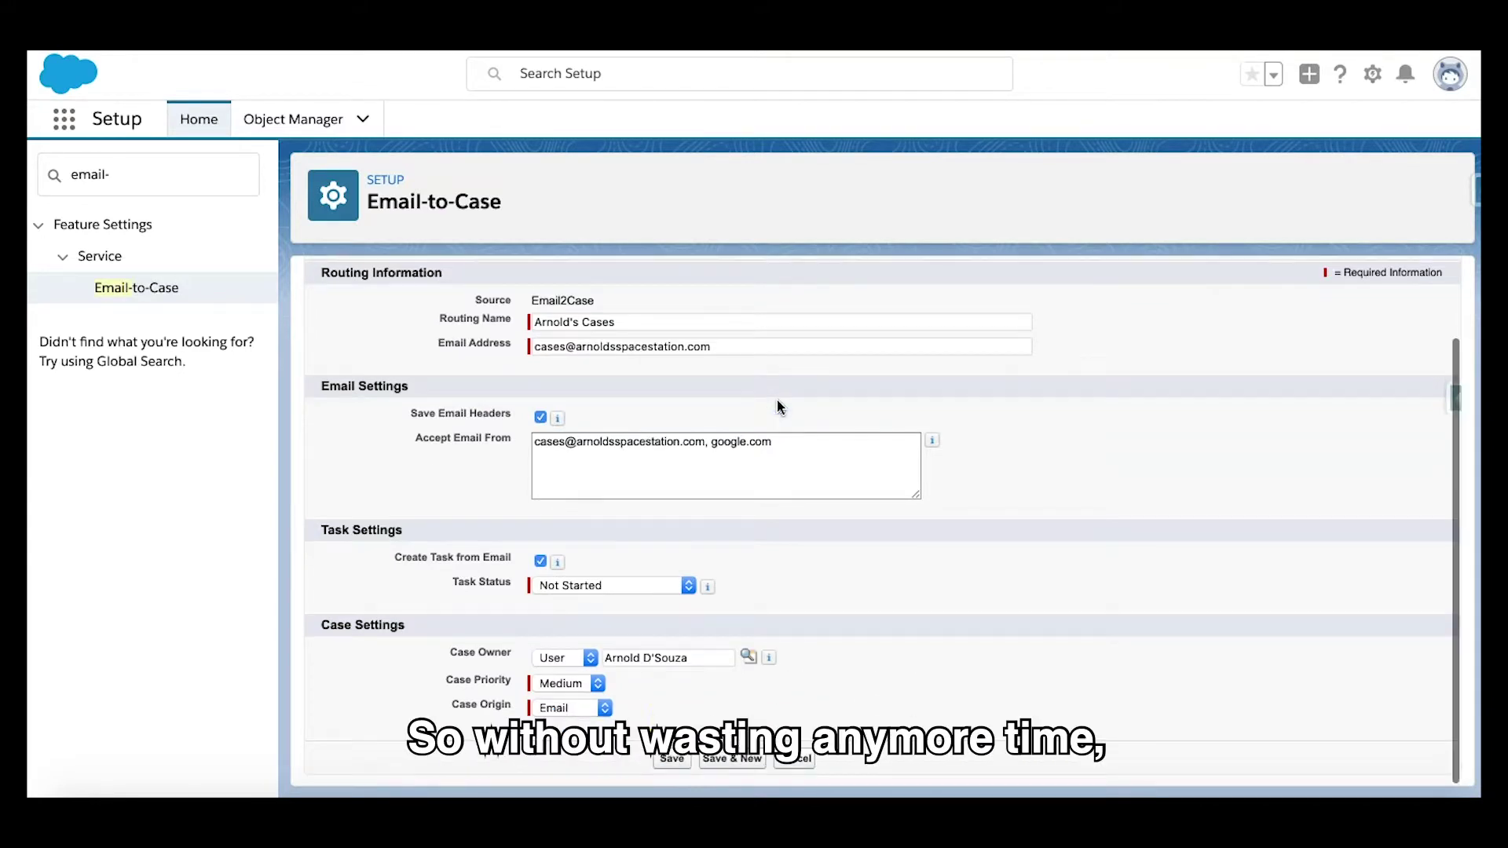
# Step: Save the routing address, confirm the dialog, and request verification via the Verify link
pyautogui.click(671, 758)
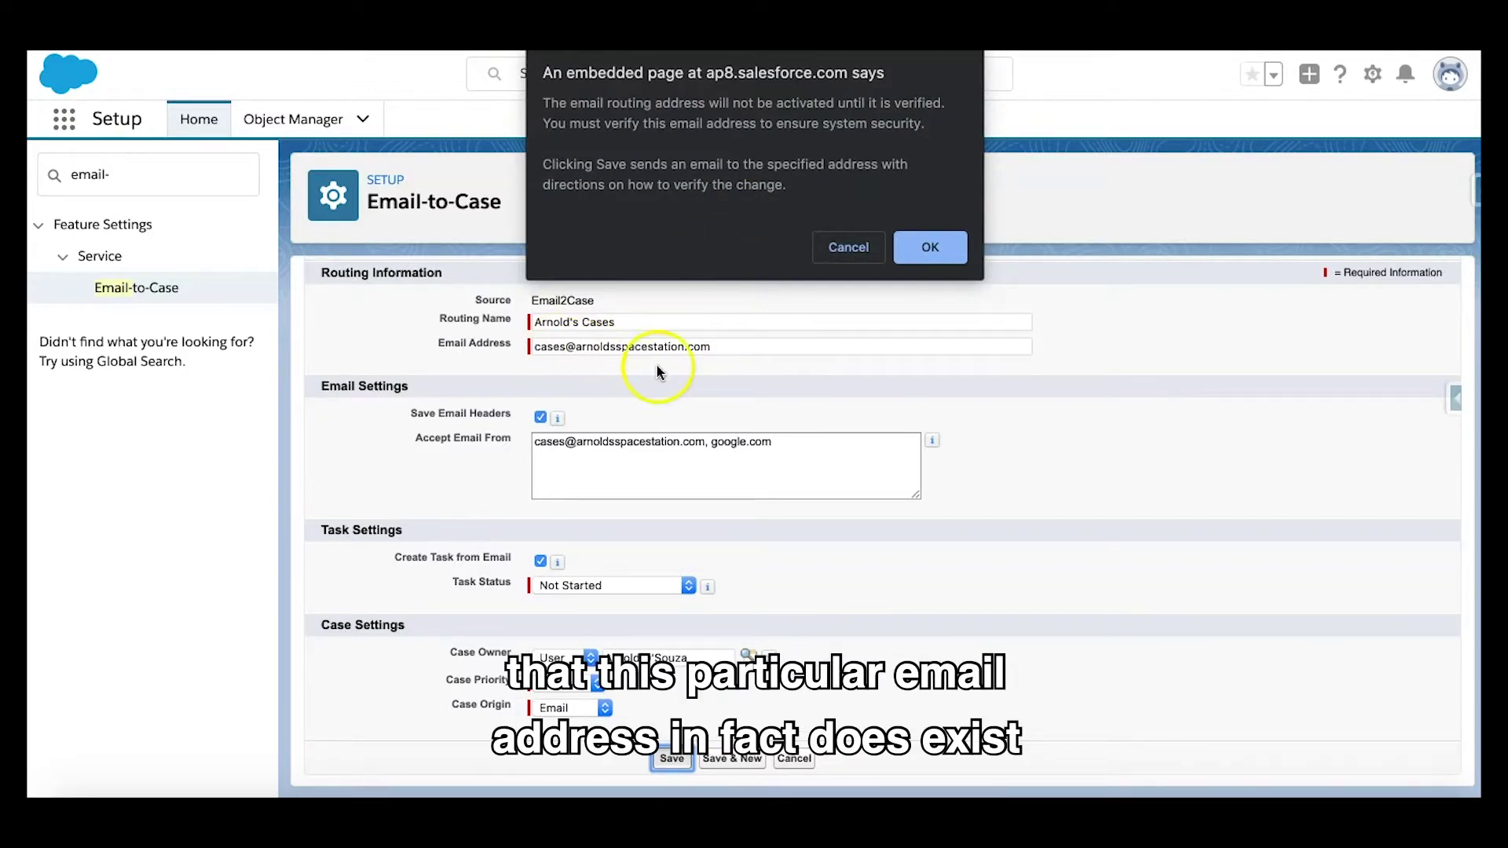
pyautogui.click(930, 247)
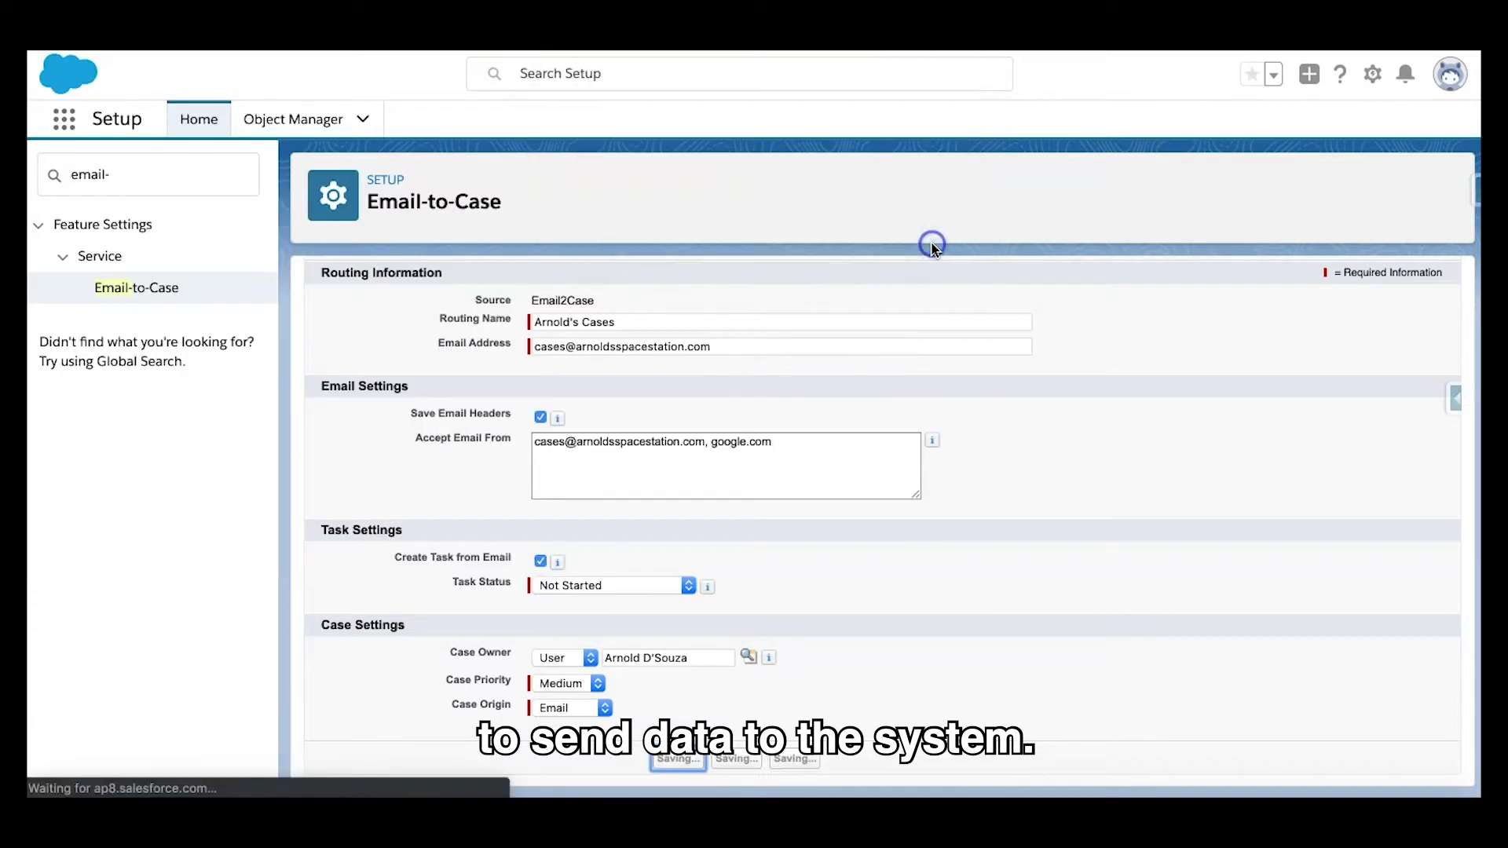
pyautogui.click(719, 191)
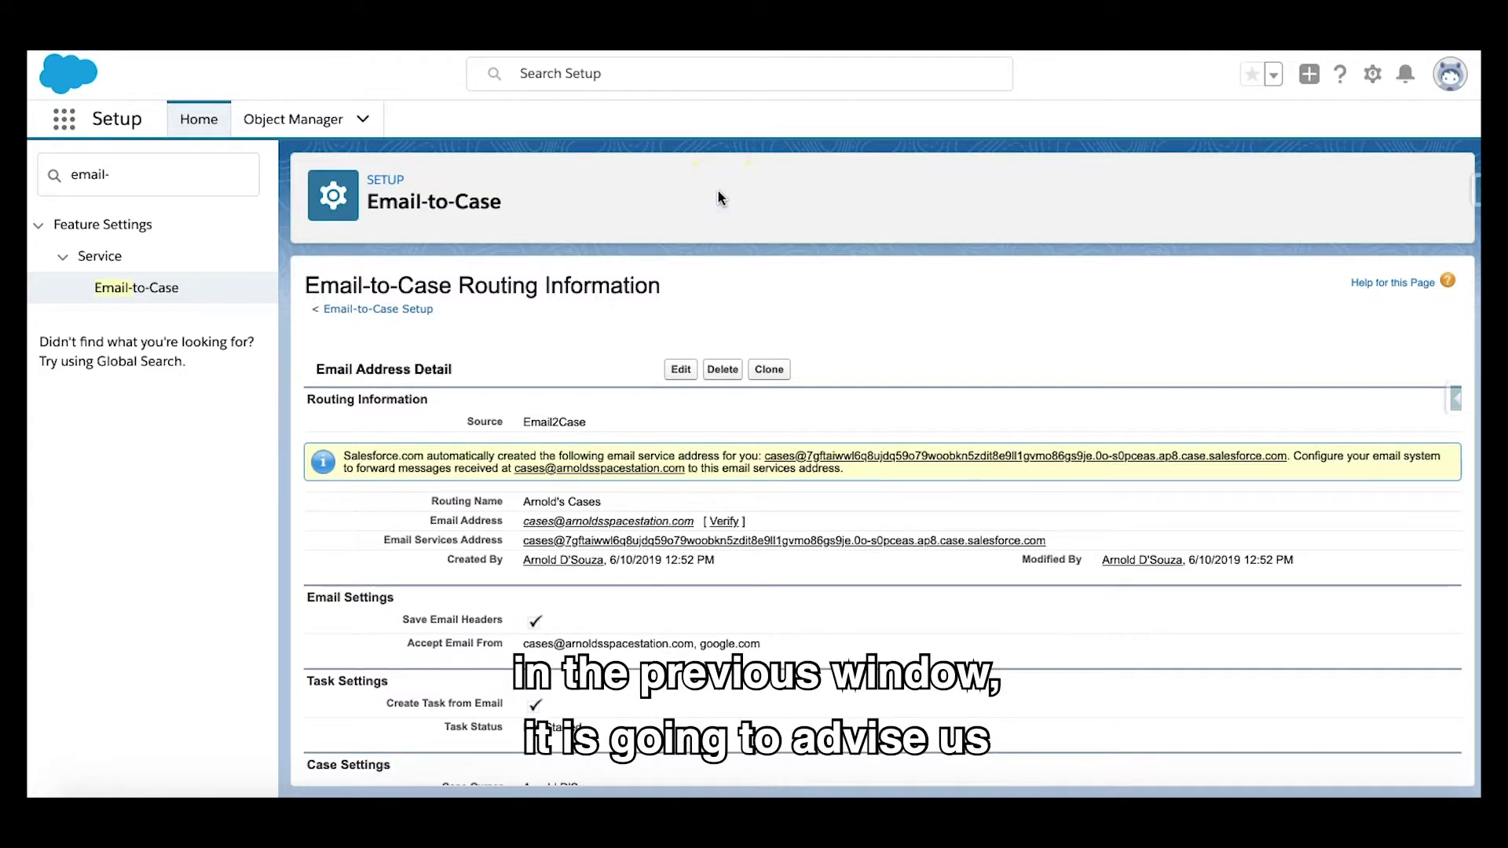
pyautogui.click(733, 638)
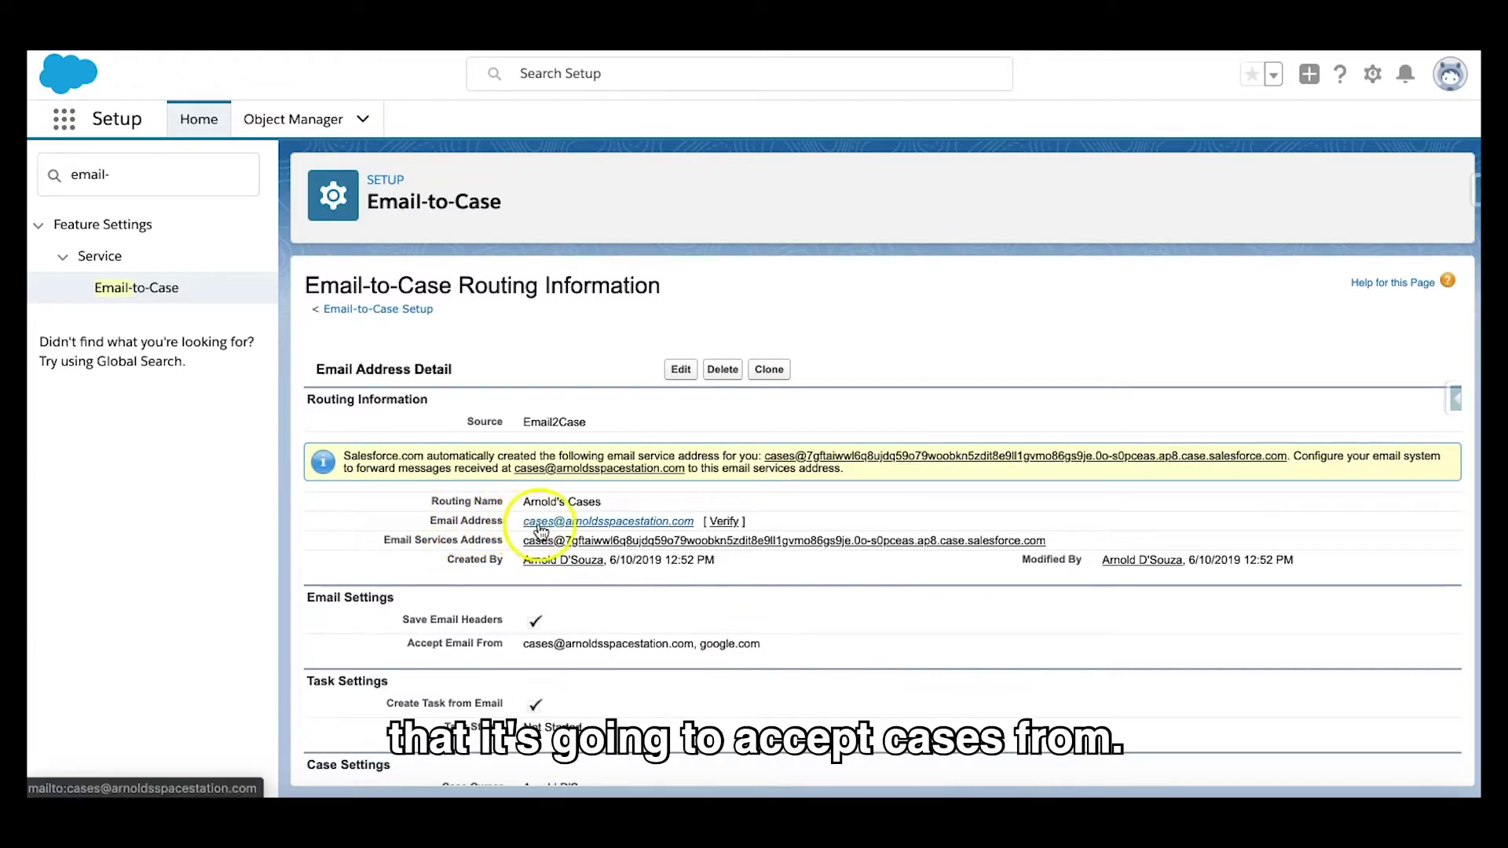
pyautogui.click(732, 523)
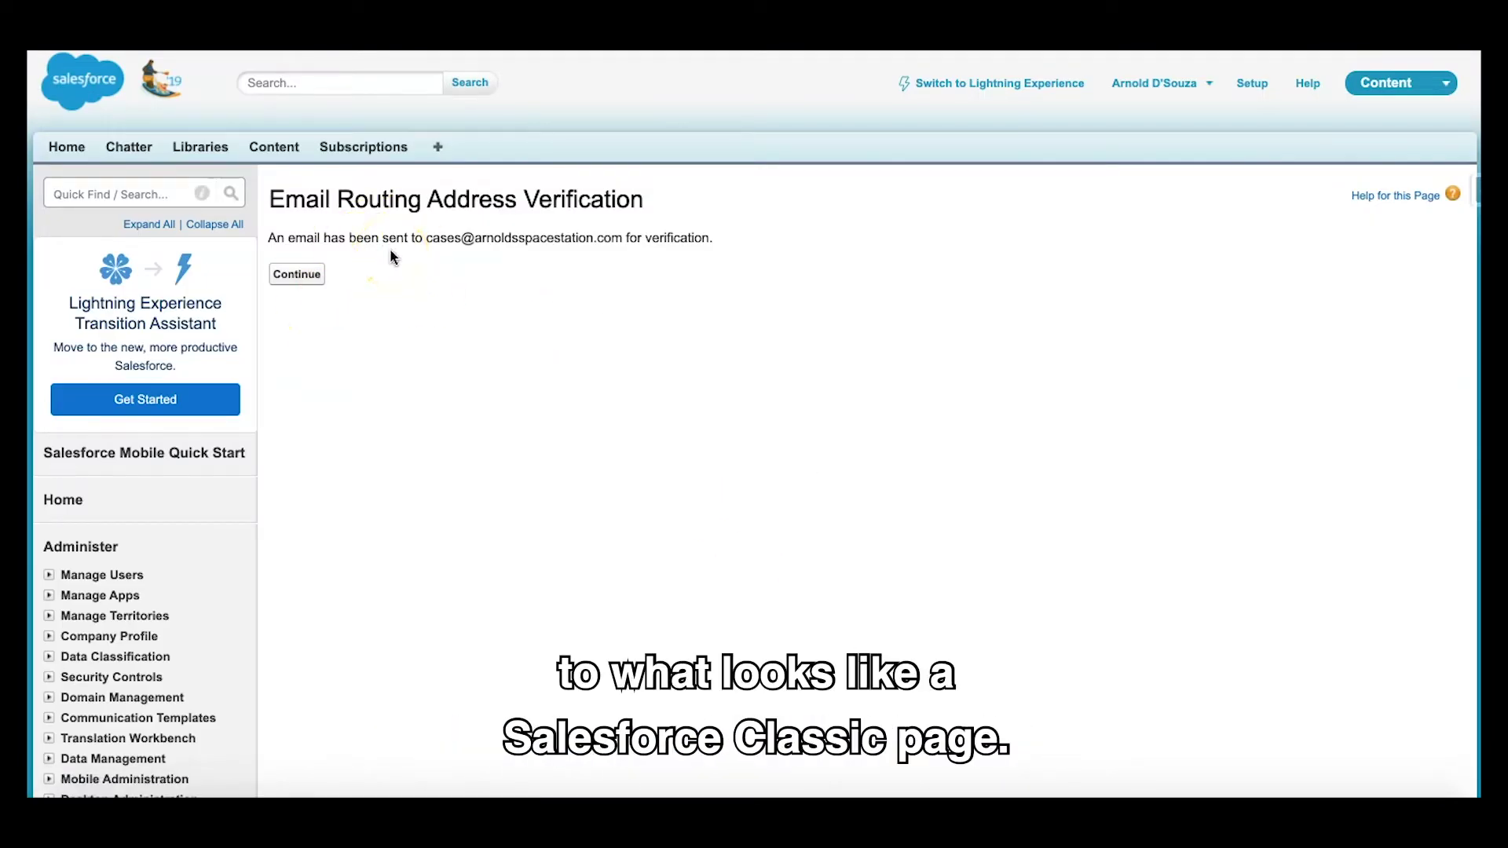
pyautogui.click(295, 274)
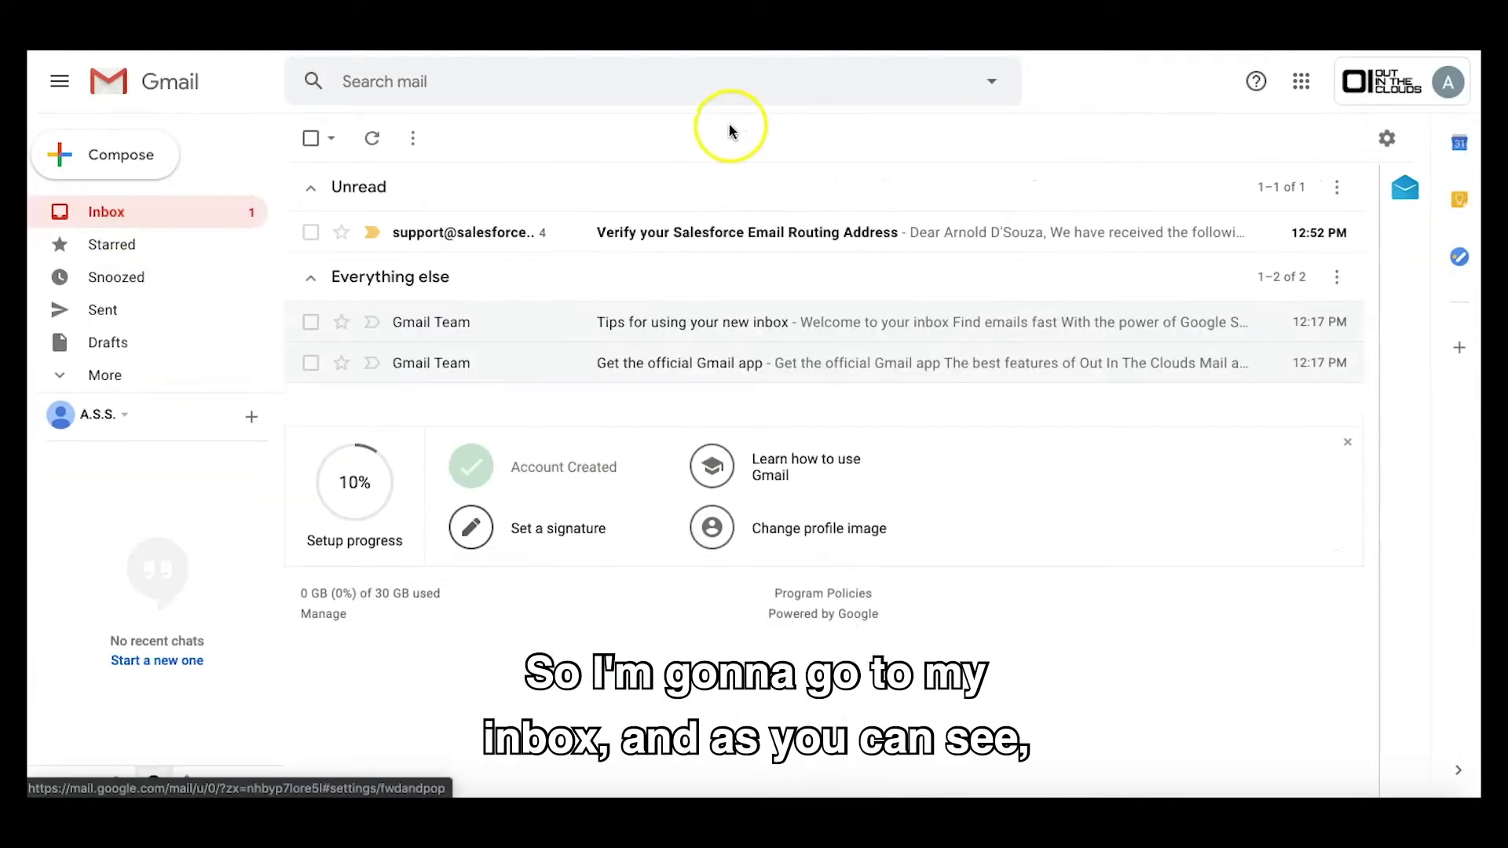
# Step: Open the 'Verify your Salesforce Email Routing Address' email in Gmail and follow its link
pyautogui.click(553, 242)
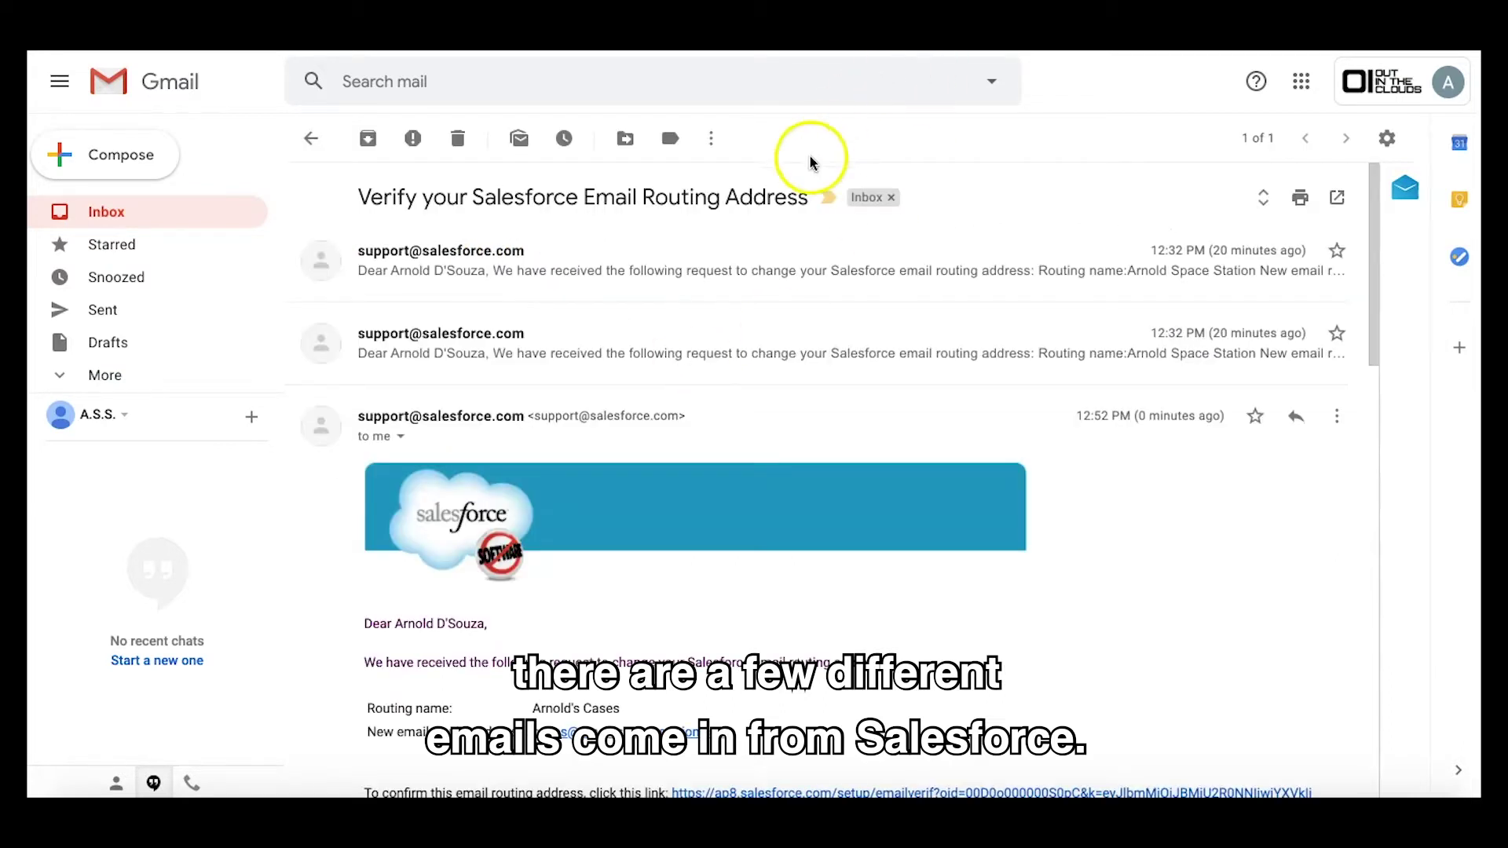
pyautogui.scroll(-10, 701, 544)
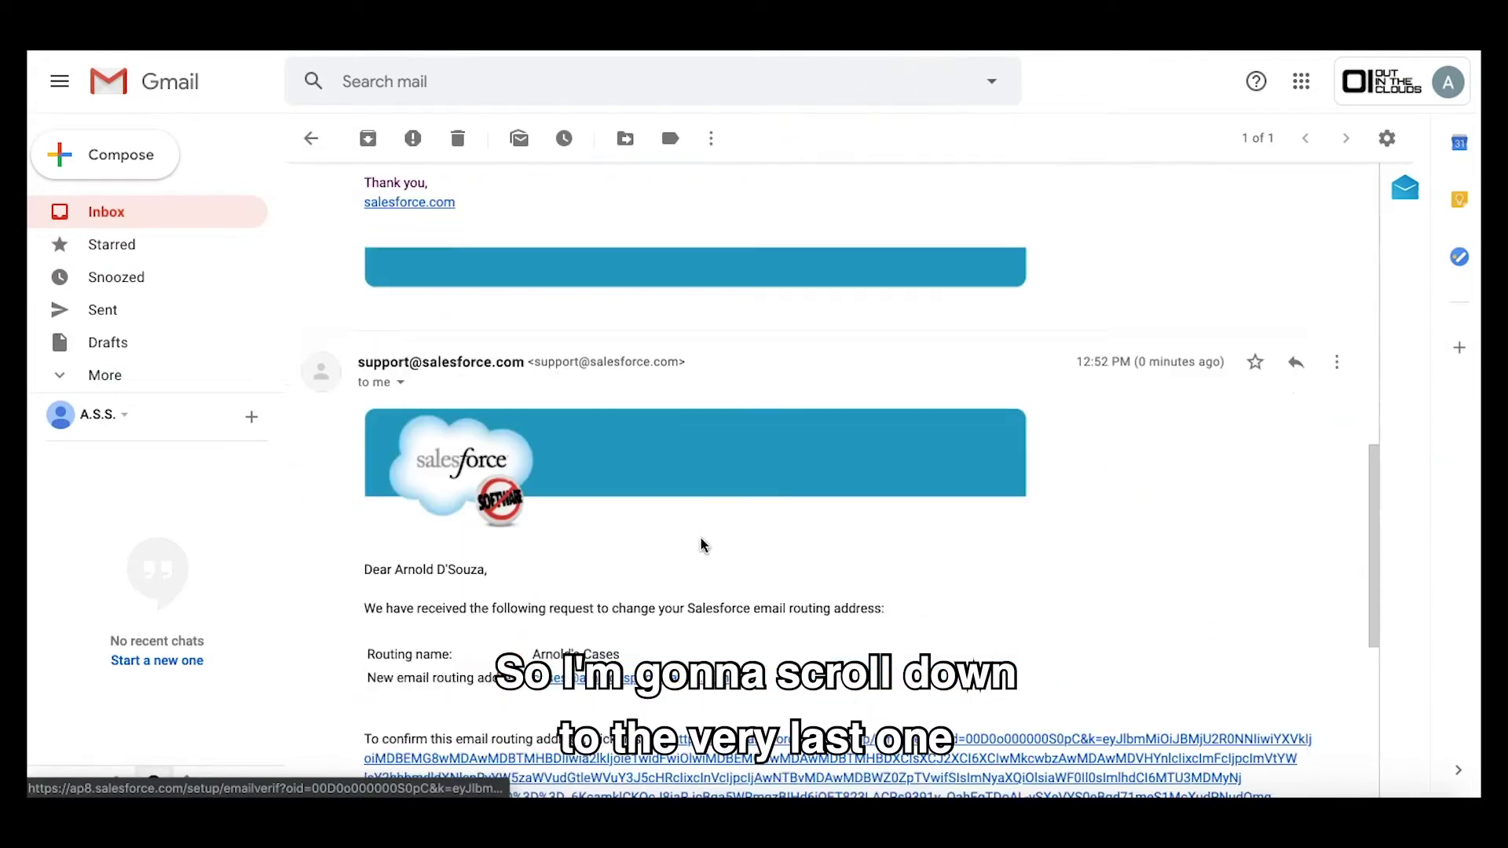
pyautogui.scroll(-2, 702, 543)
pyautogui.scroll(2, 701, 544)
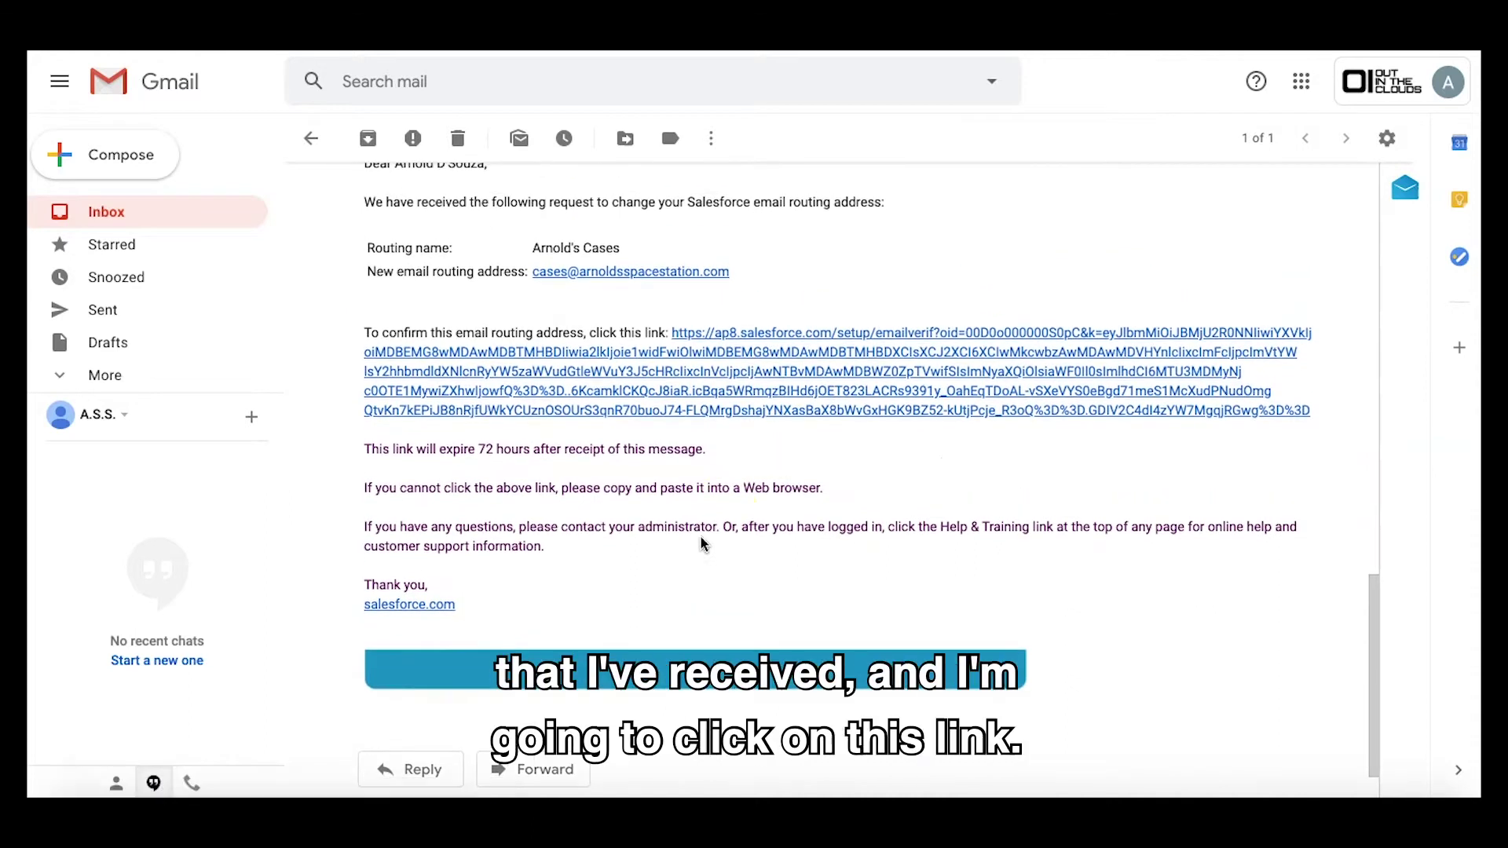
pyautogui.click(754, 423)
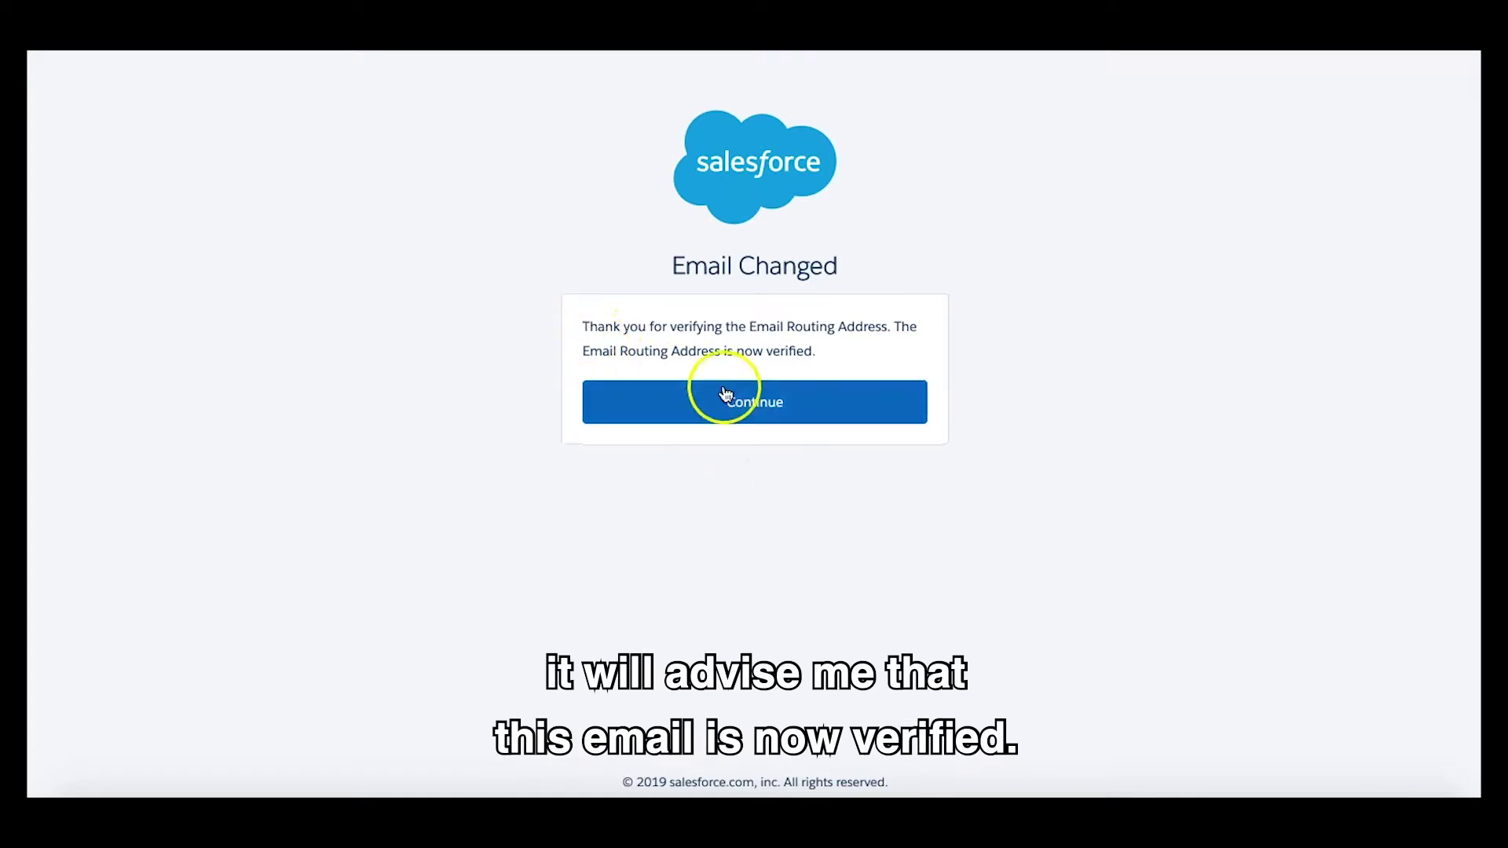
pyautogui.click(786, 414)
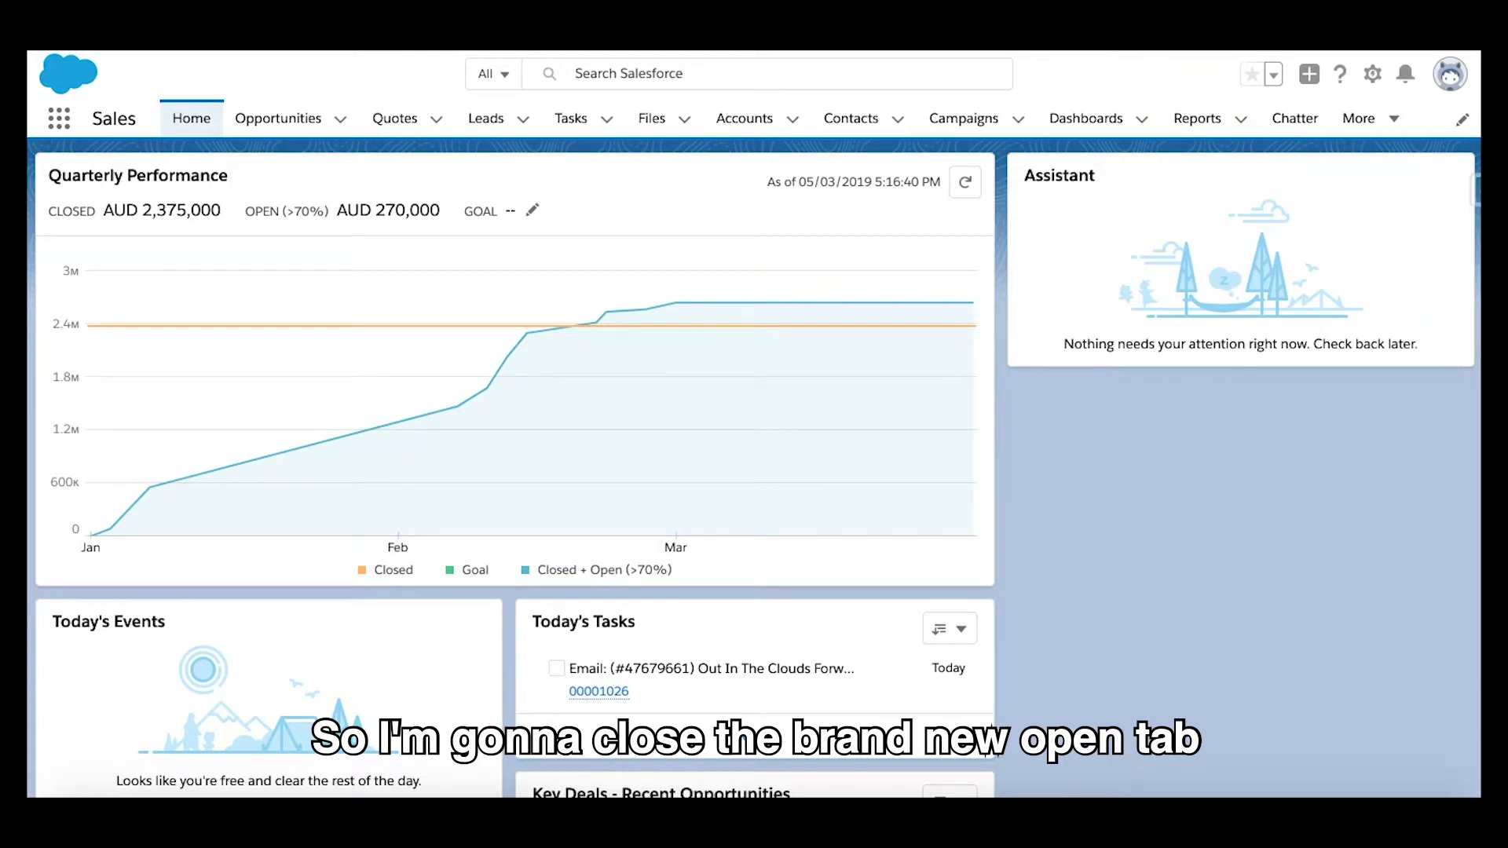
# Step: Reload the routing information page, check the Verified status, and copy the Email Services Address
pyautogui.hotkey('ctrl', 'w')
pyautogui.hotkey('ctrl', 'shift', 'Tab')
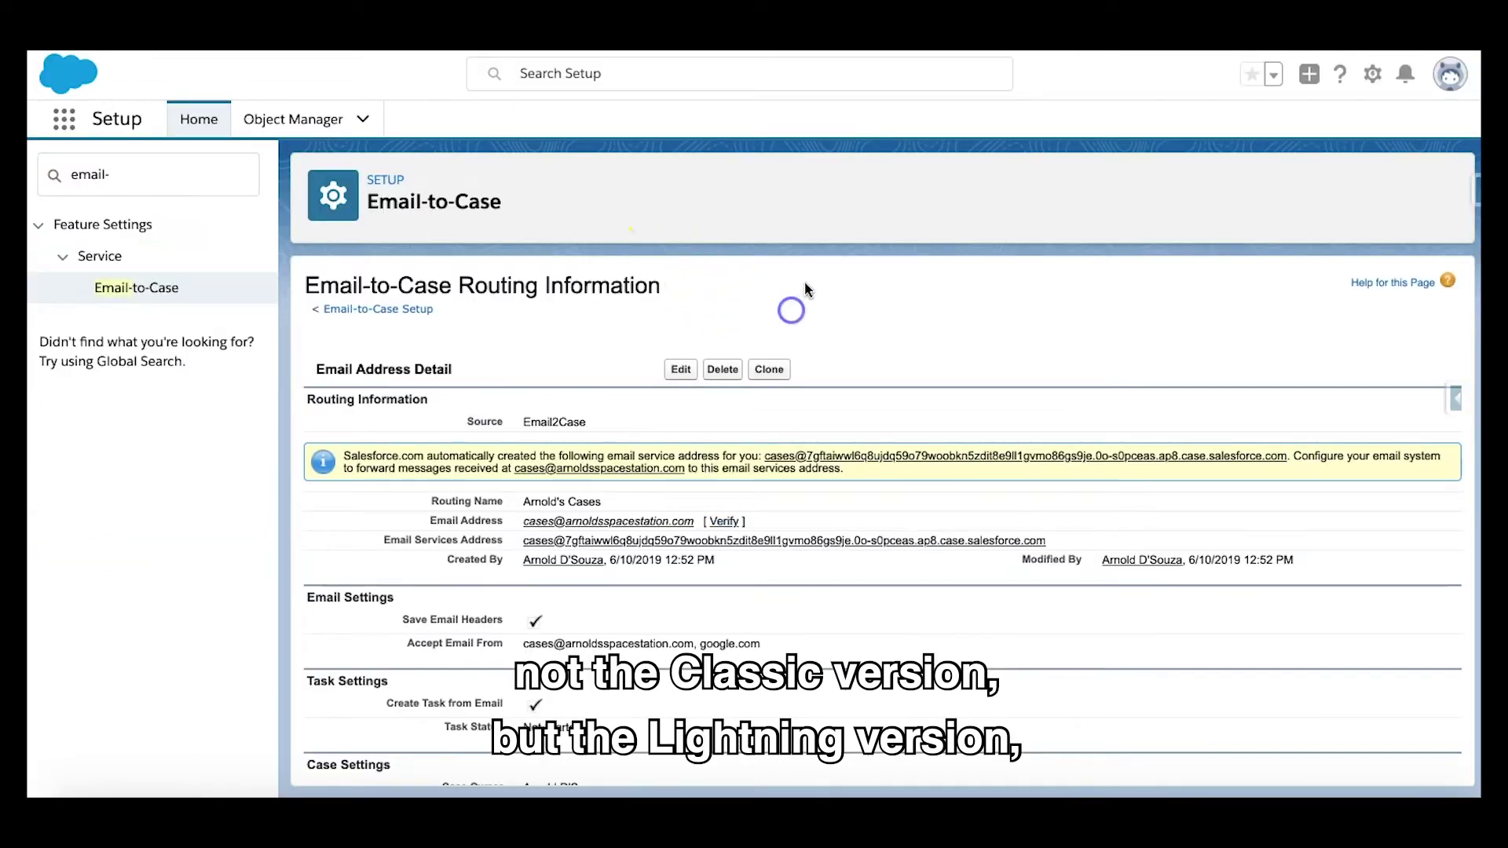
pyautogui.press('super+r')
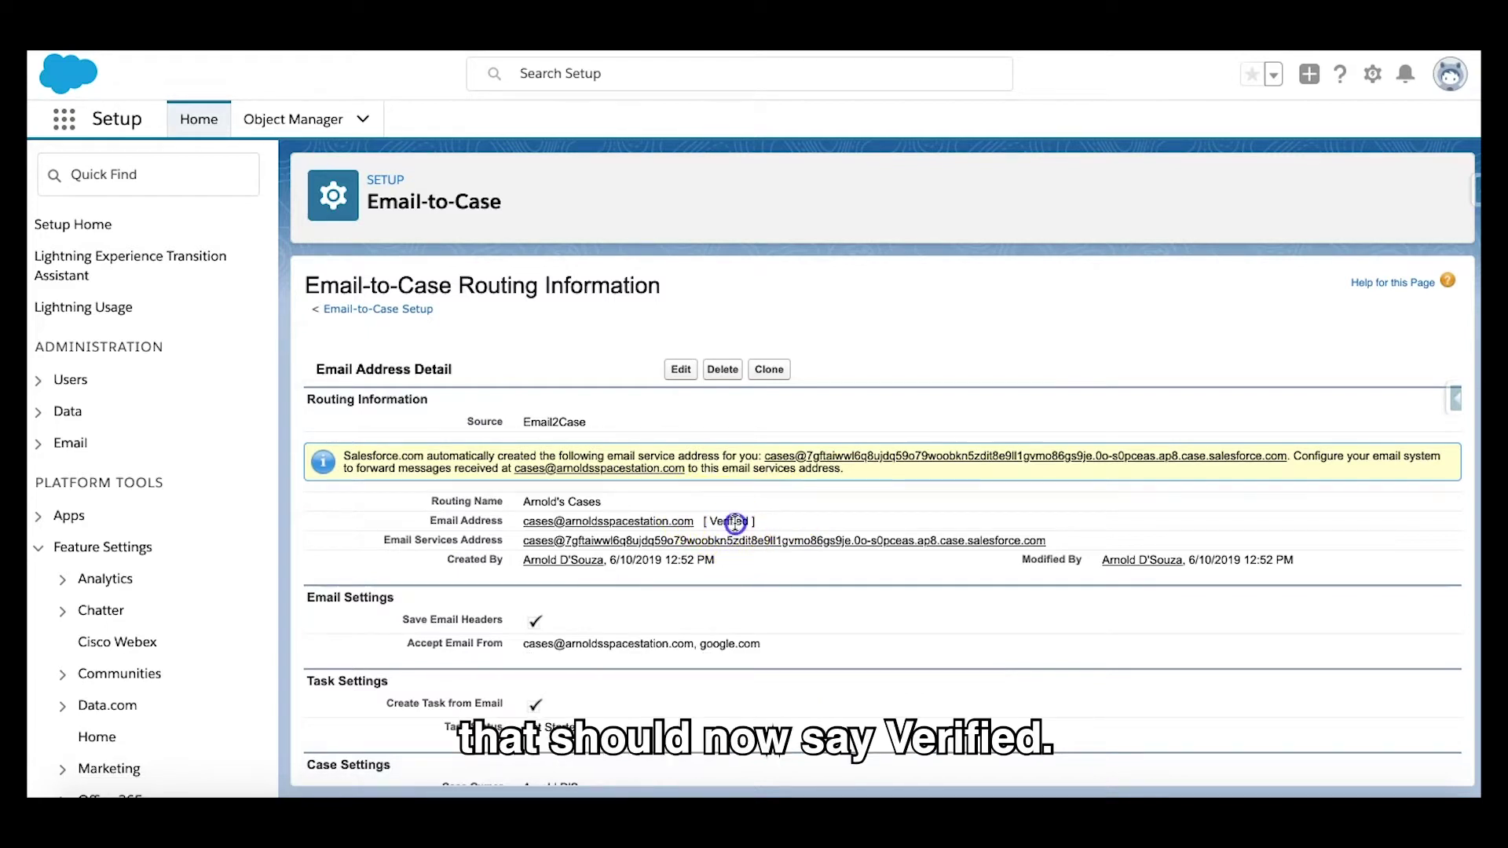
pyautogui.tripleClick(732, 523)
pyautogui.moveTo(1047, 542); pyautogui.dragTo(518, 544)
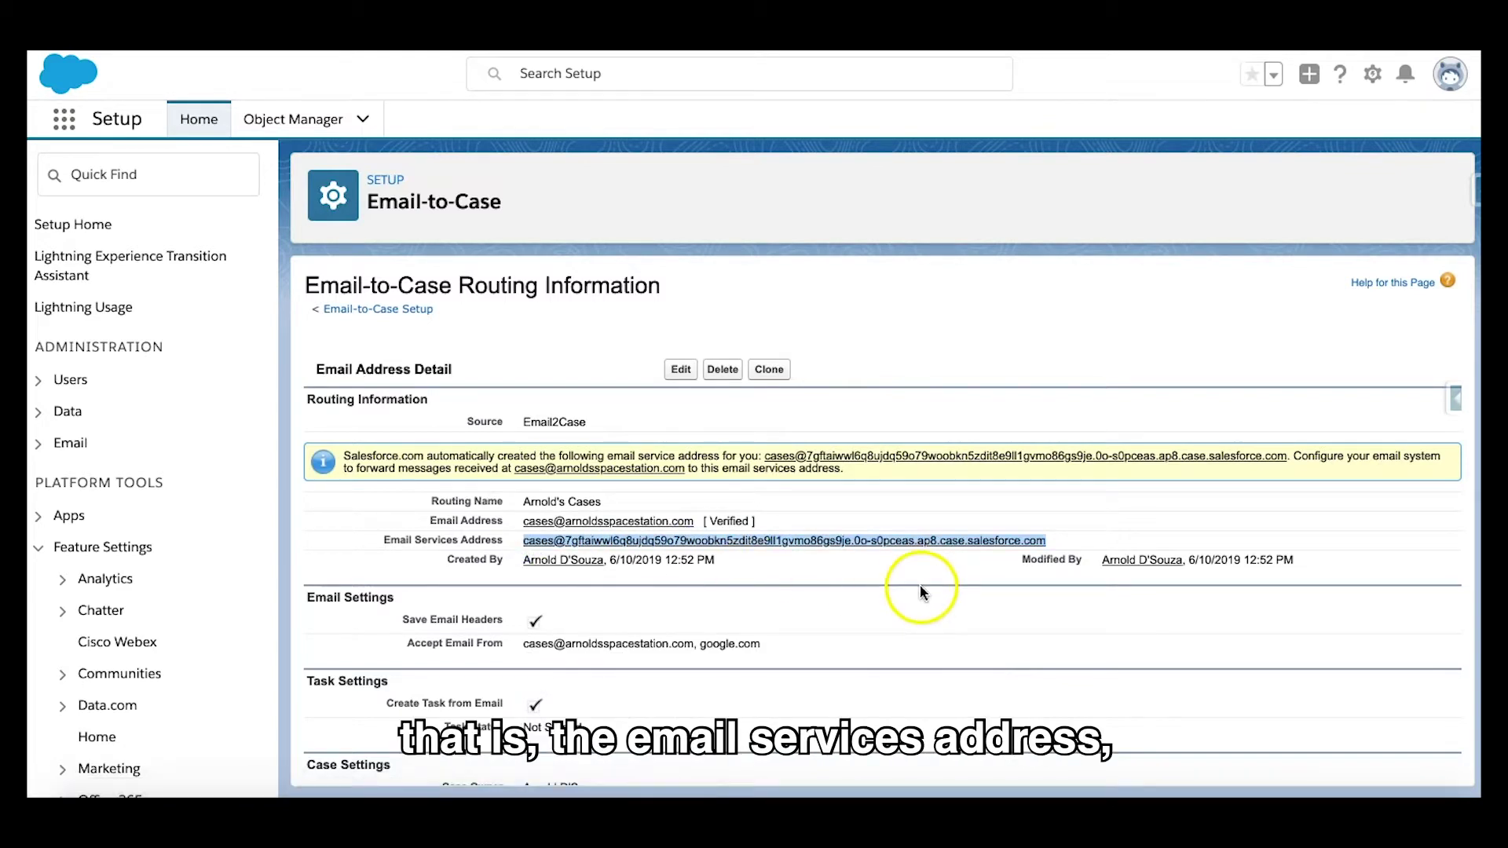
pyautogui.rightClick(935, 541)
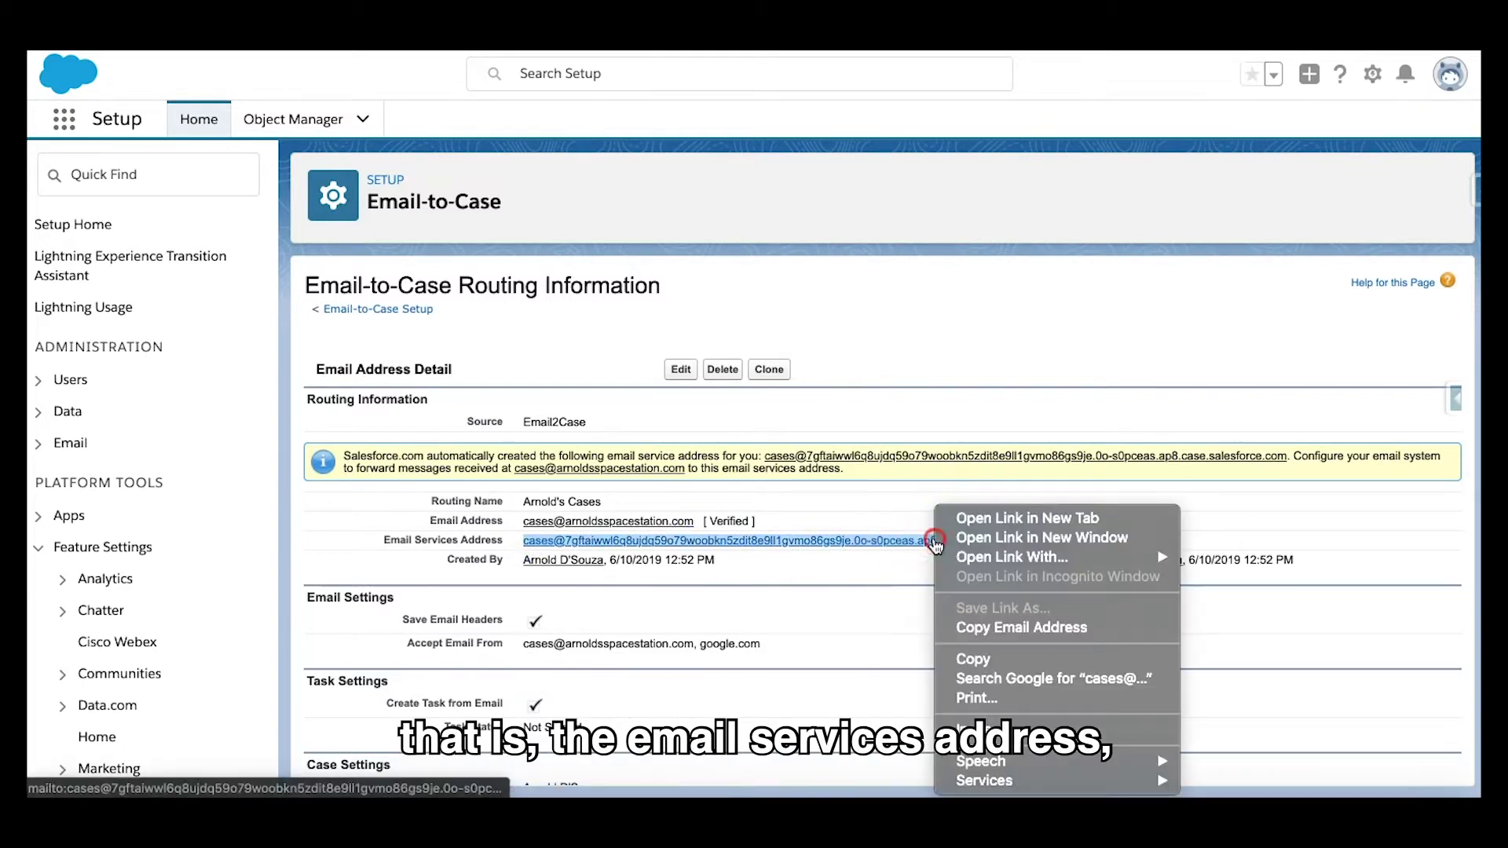
pyautogui.click(988, 658)
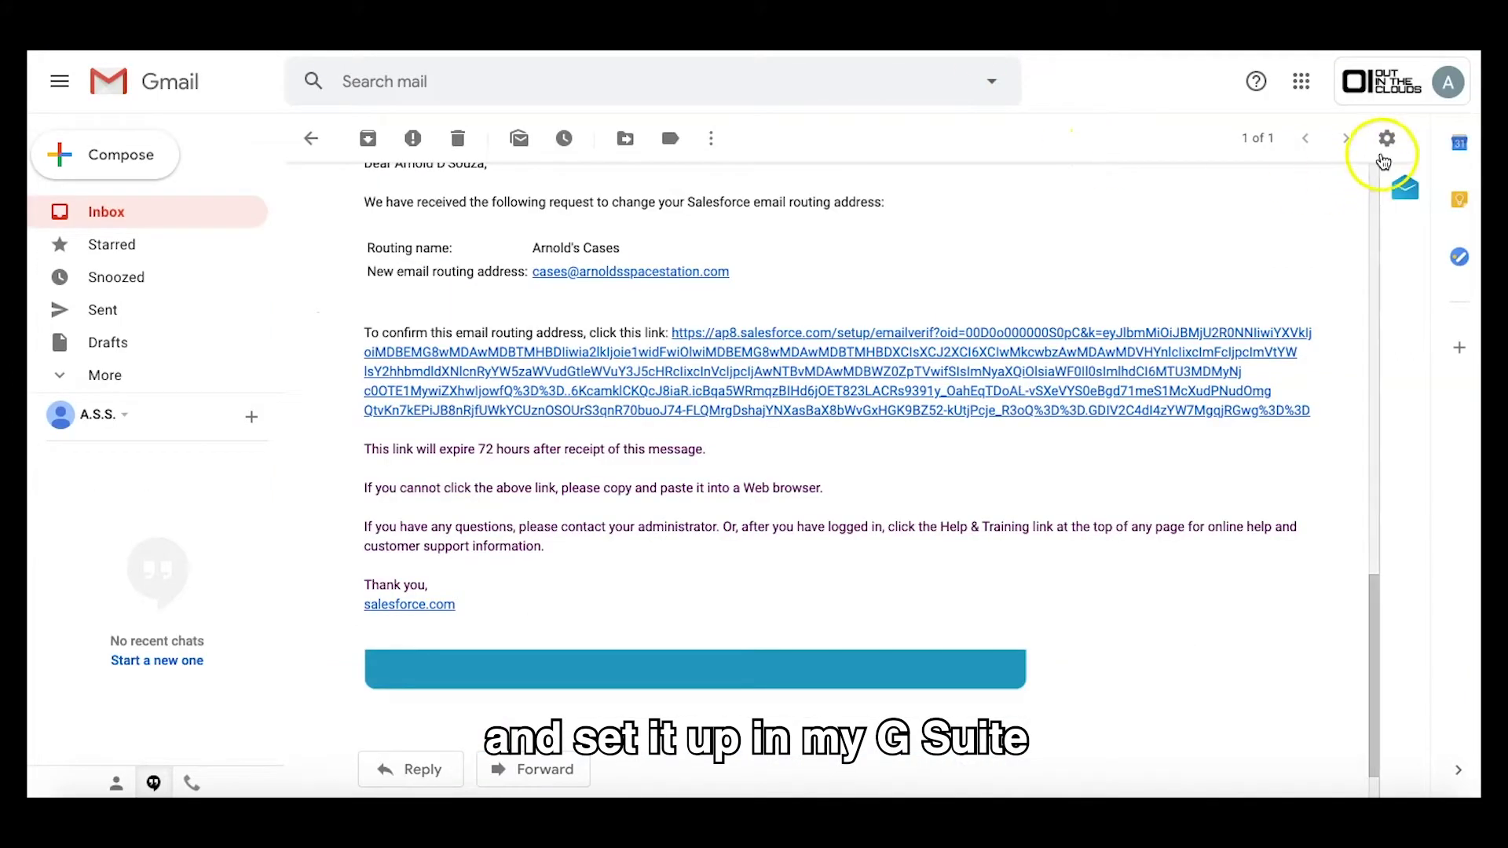
# Step: In Gmail forwarding settings, remove the old unverified address and paste the Salesforce services address as a new one
pyautogui.click(1384, 157)
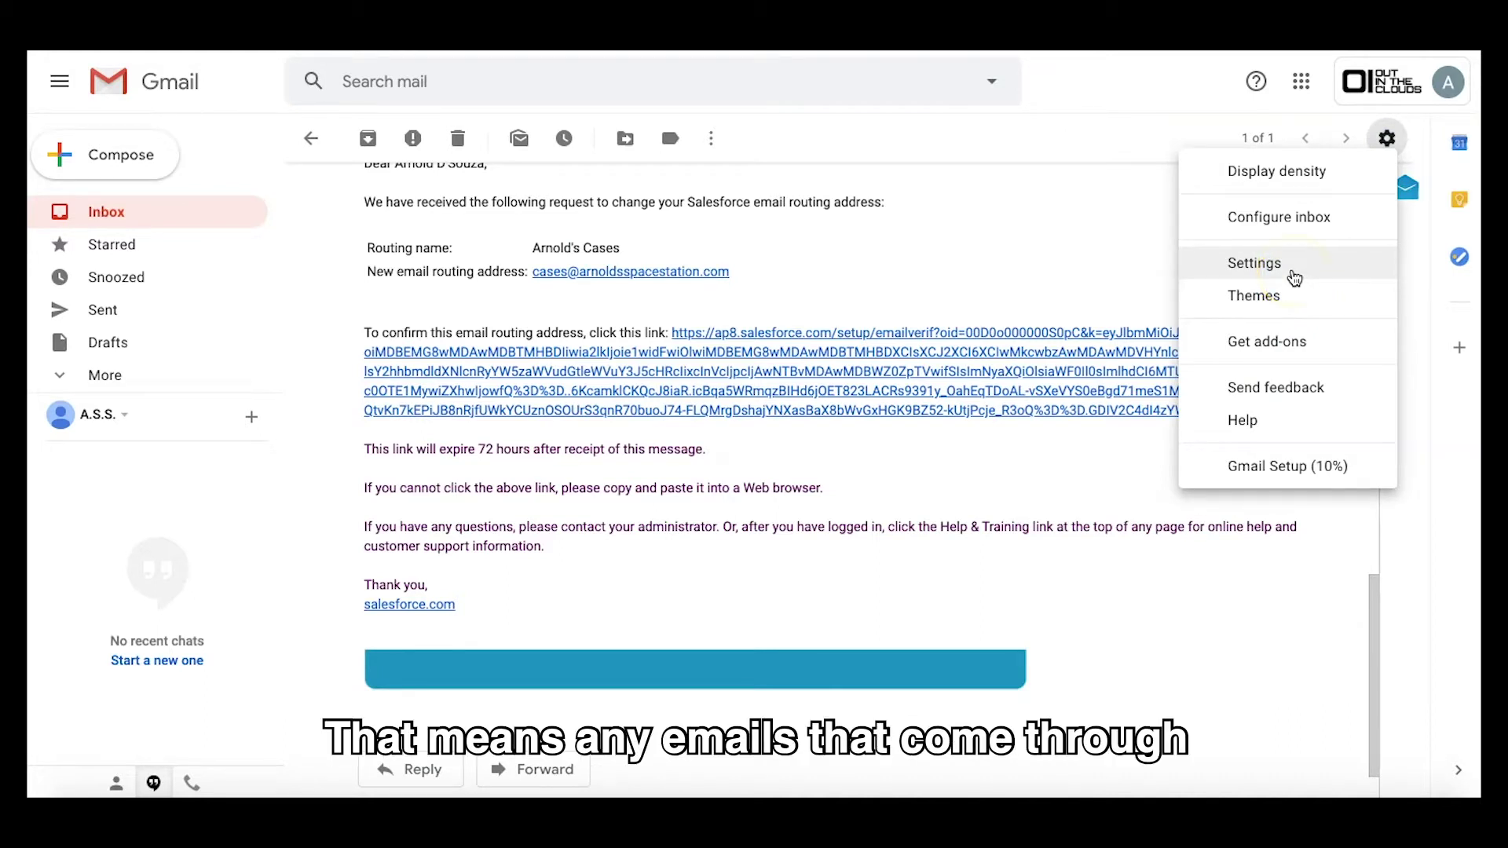
pyautogui.click(1294, 276)
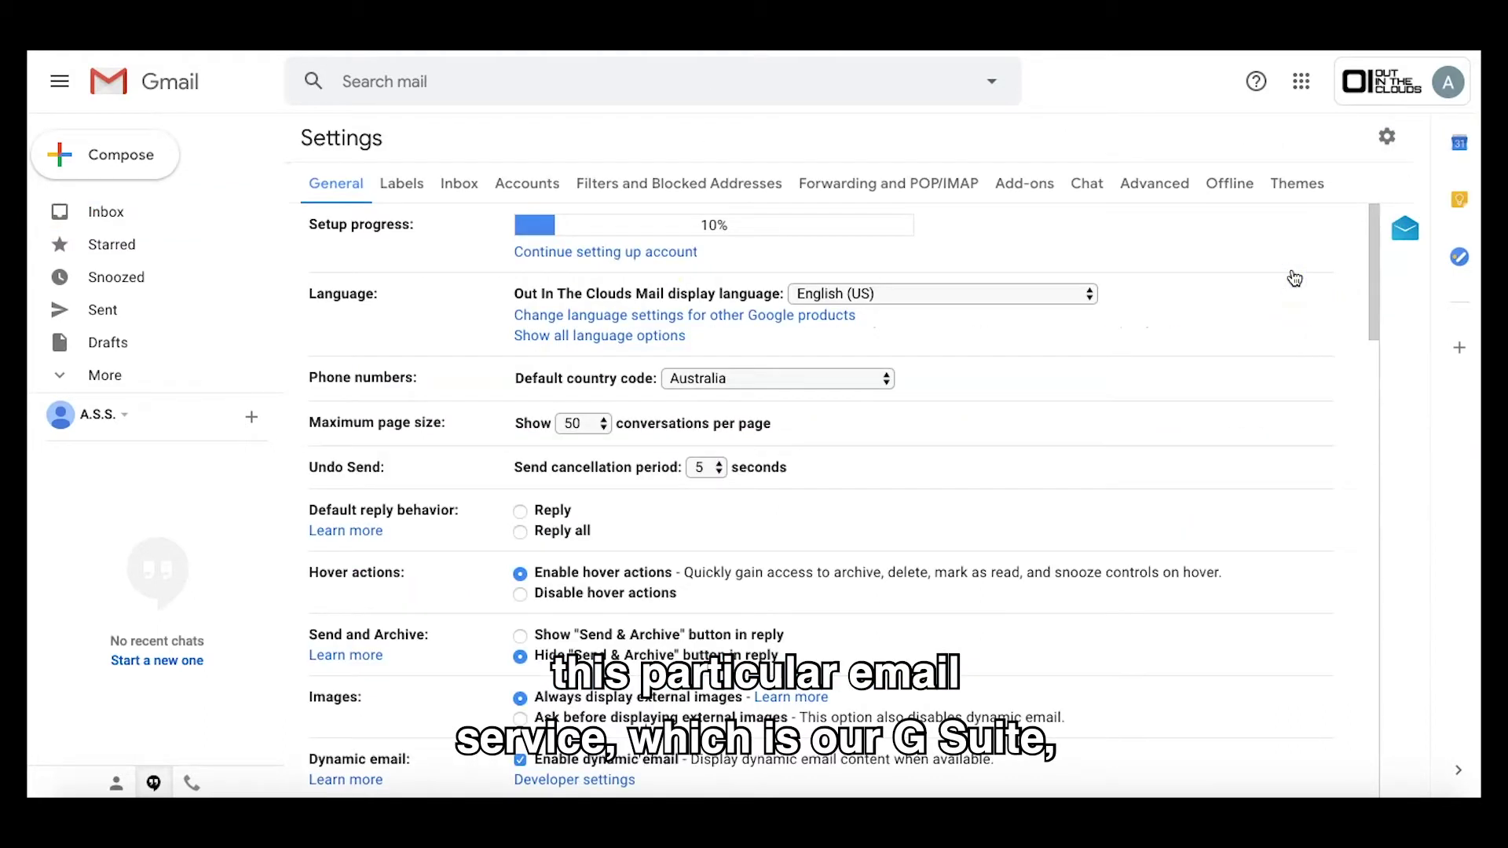
pyautogui.click(888, 183)
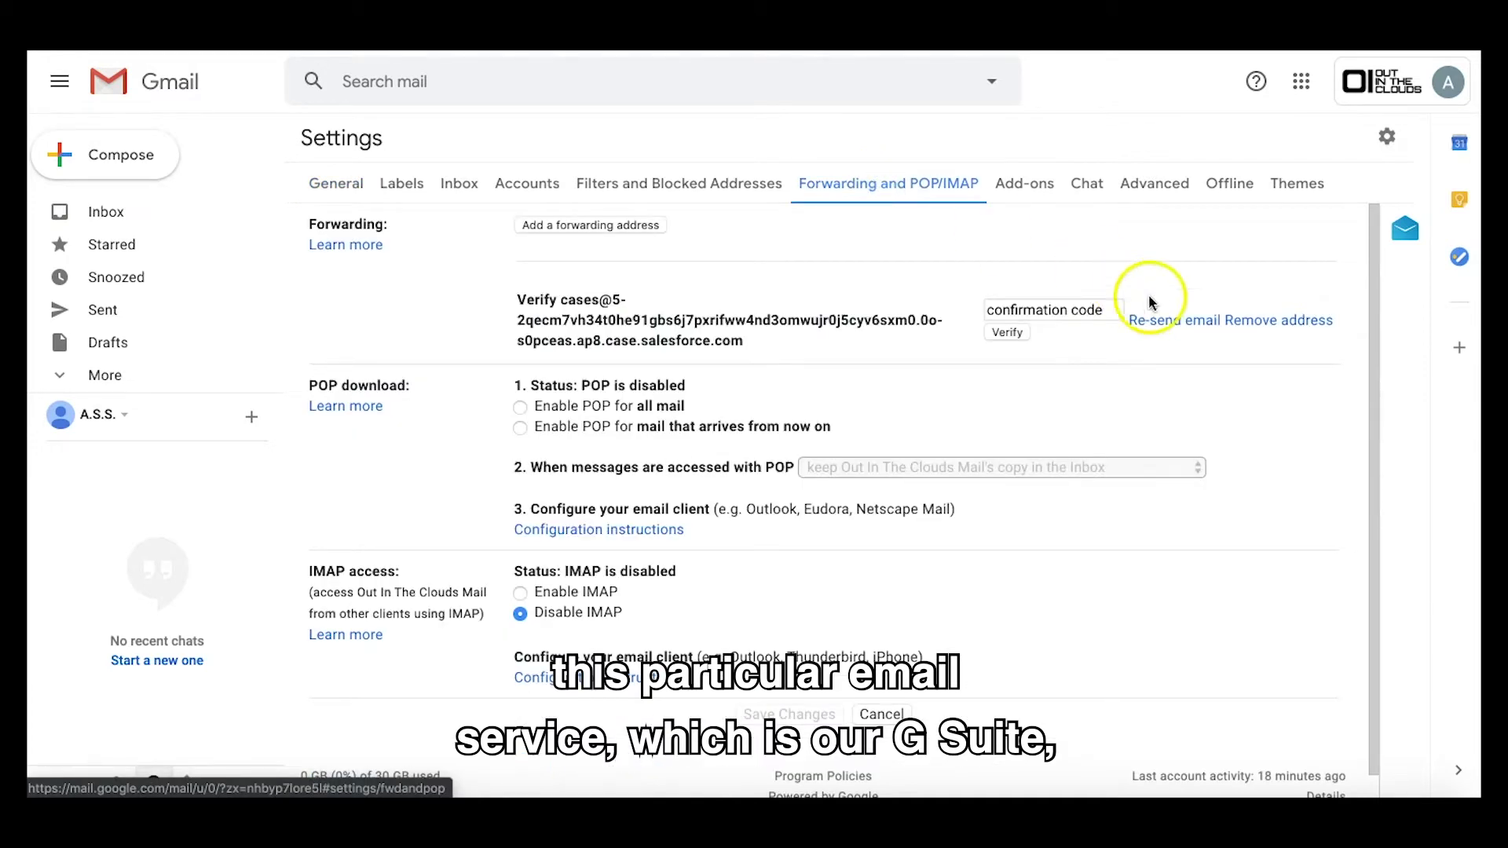
pyautogui.click(1249, 327)
pyautogui.click(945, 485)
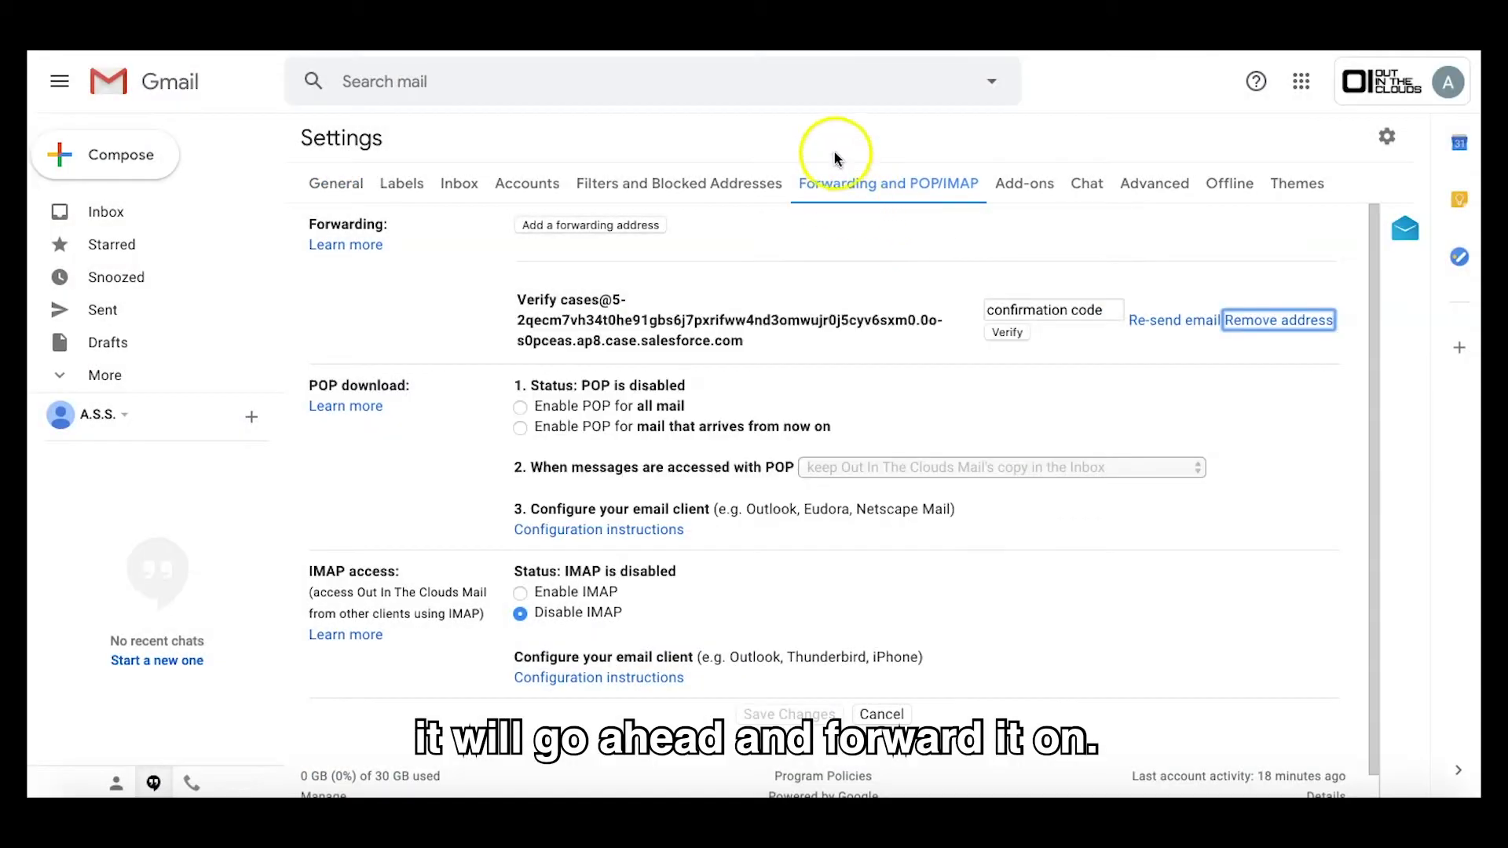
pyautogui.click(591, 225)
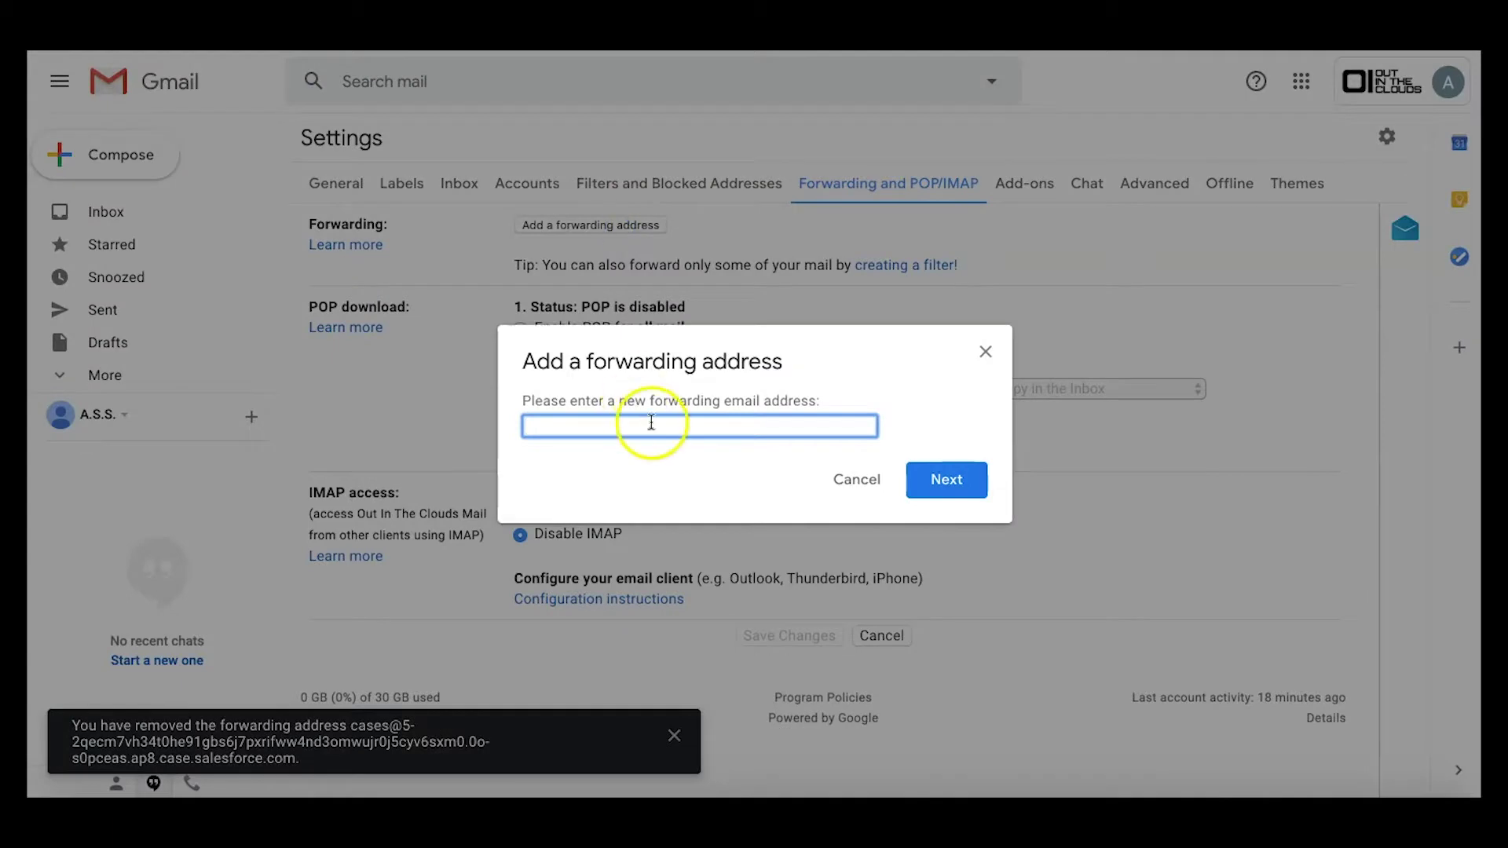
pyautogui.hotkey('ctrl', 'v')
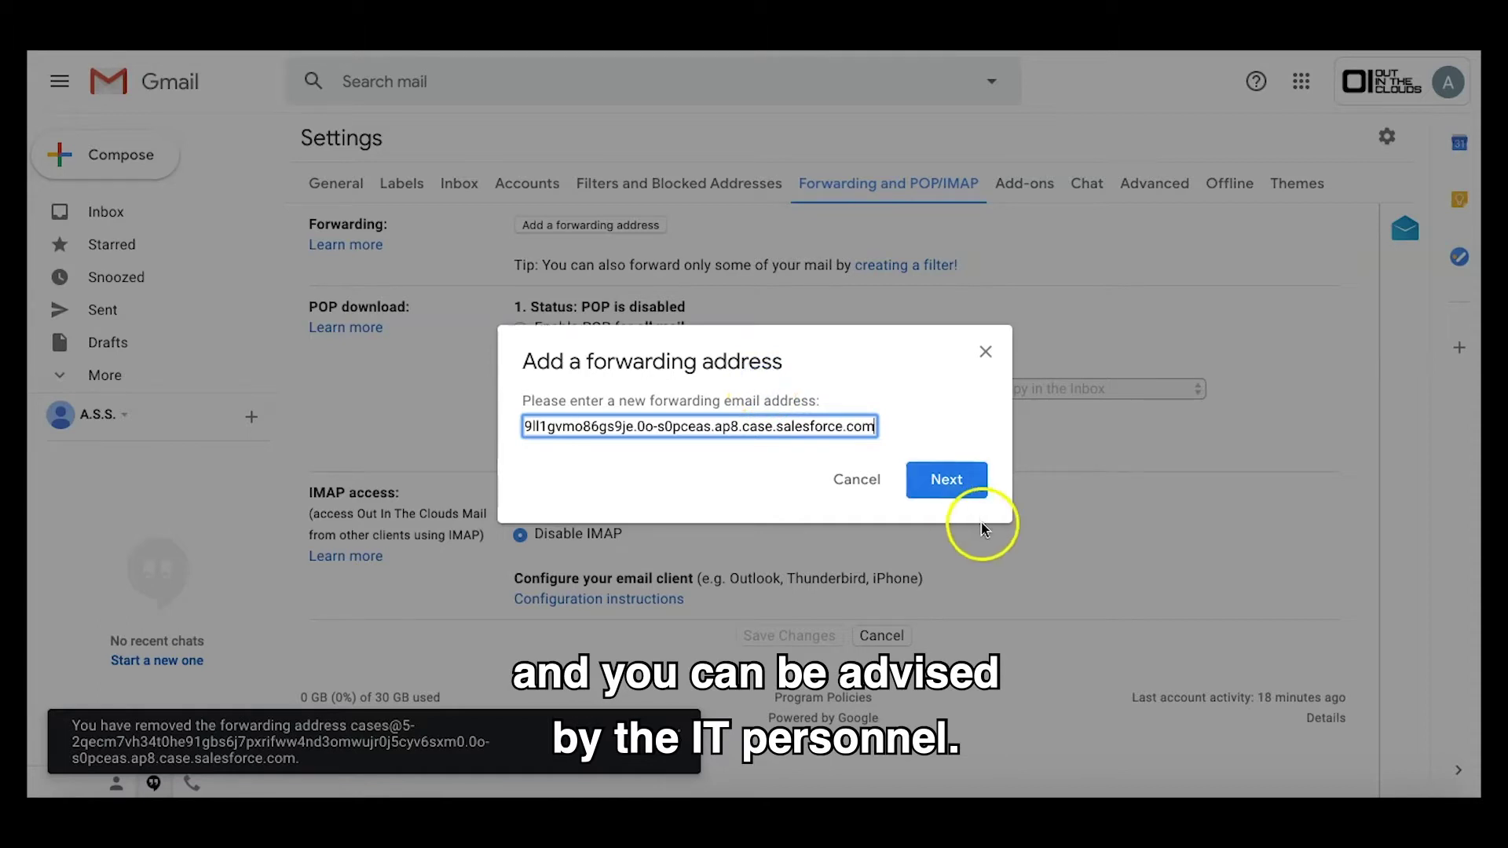
# Step: Confirm forwarding to the Salesforce services address and resend the confirmation-code email
pyautogui.click(953, 497)
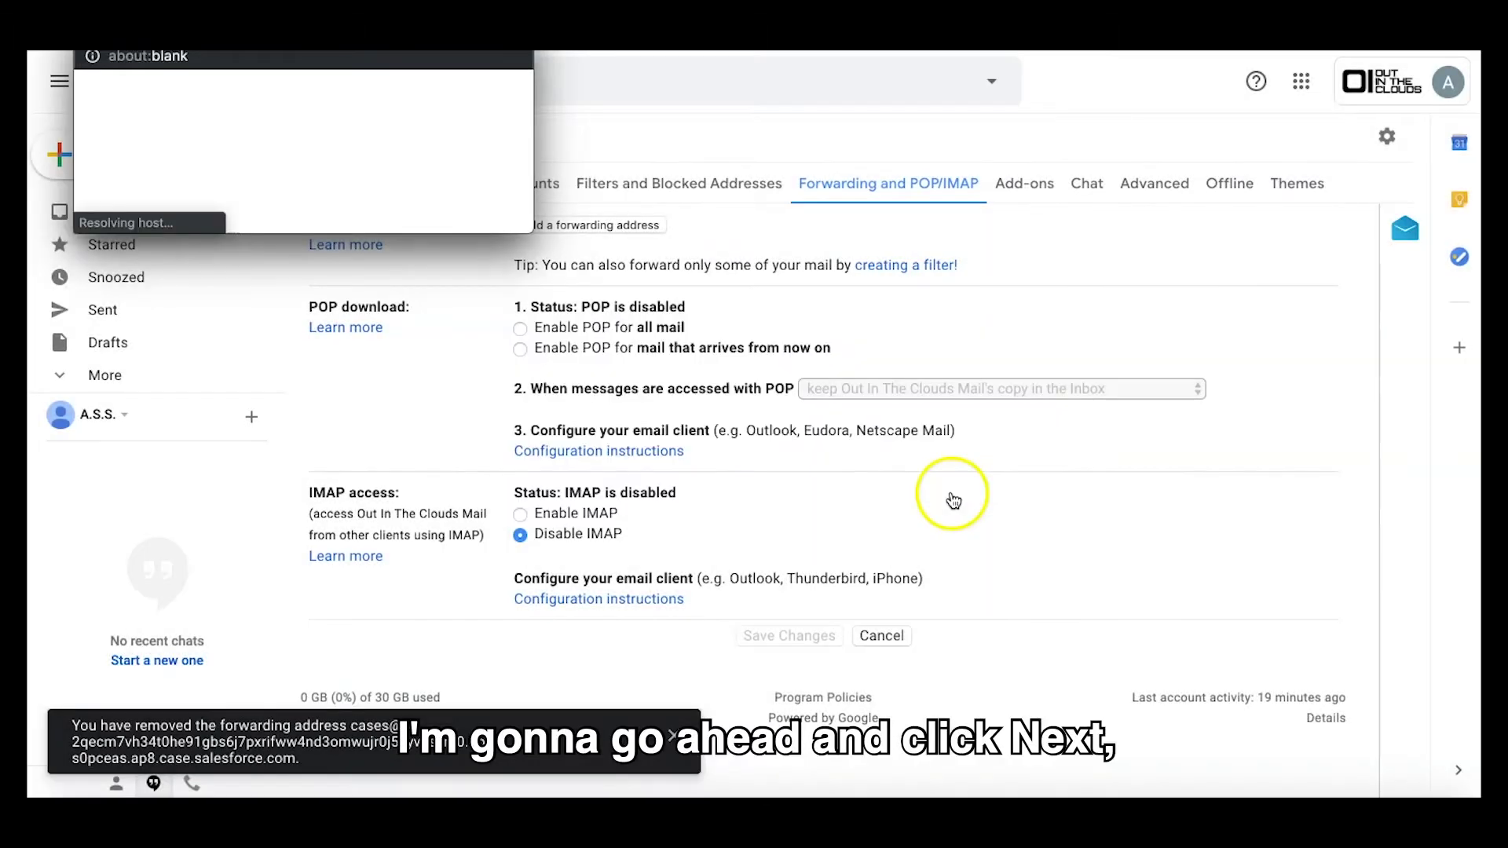
pyautogui.moveTo(431, 55); pyautogui.dragTo(886, 256)
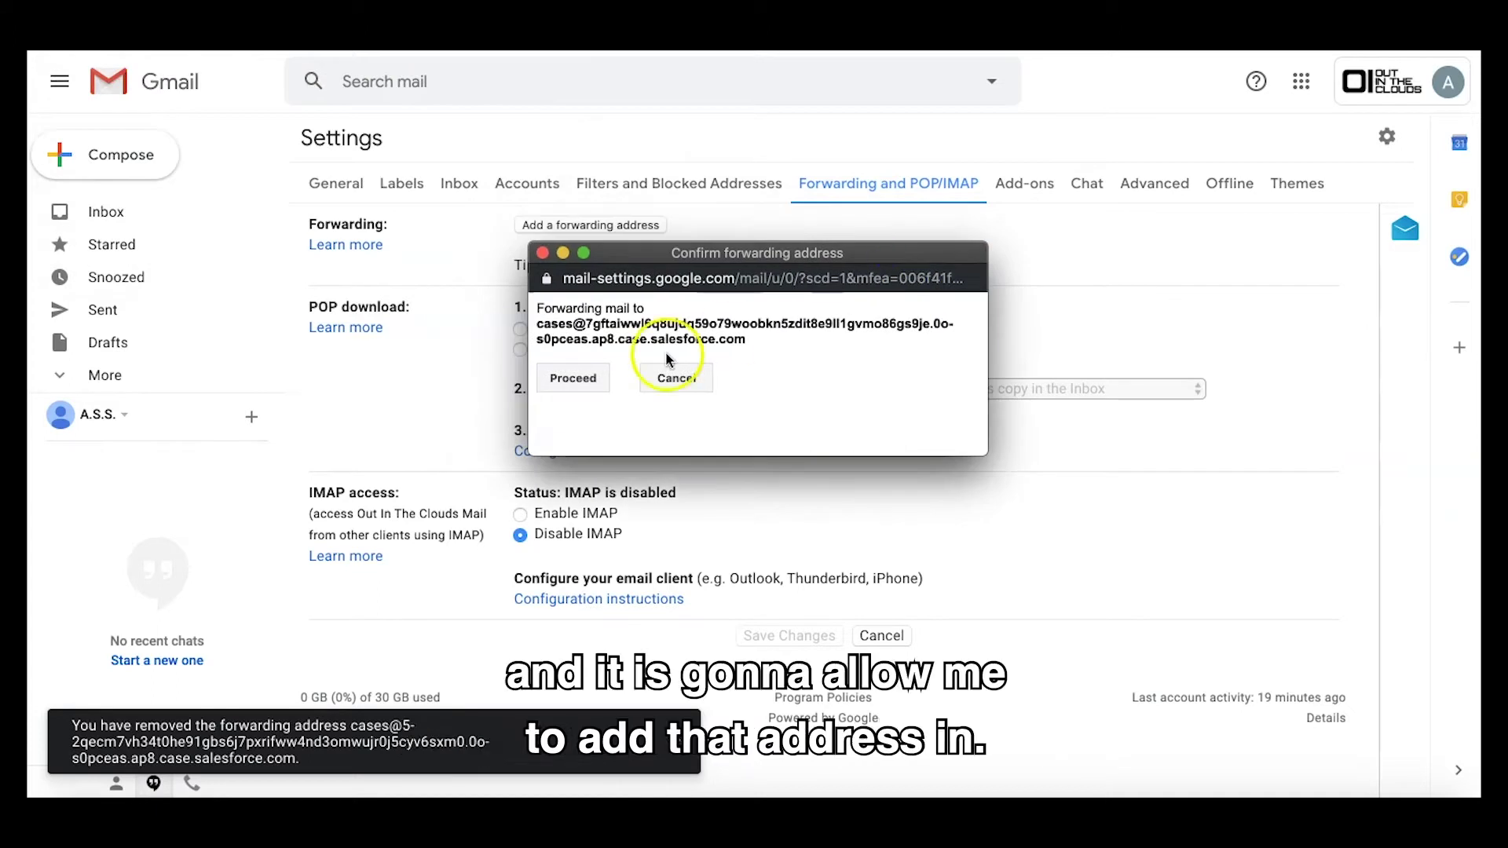
pyautogui.click(573, 379)
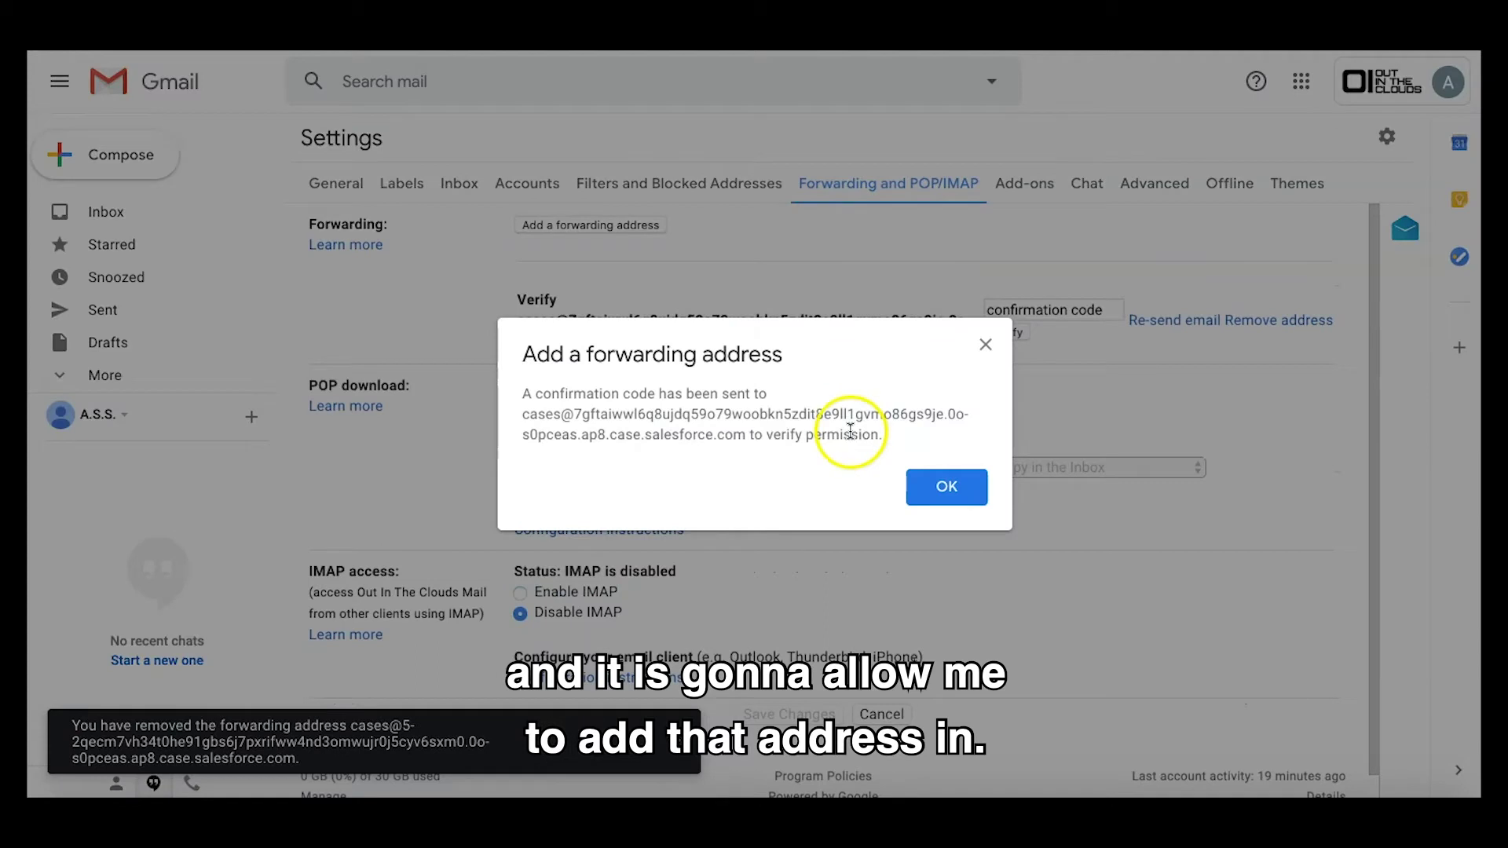
pyautogui.click(947, 487)
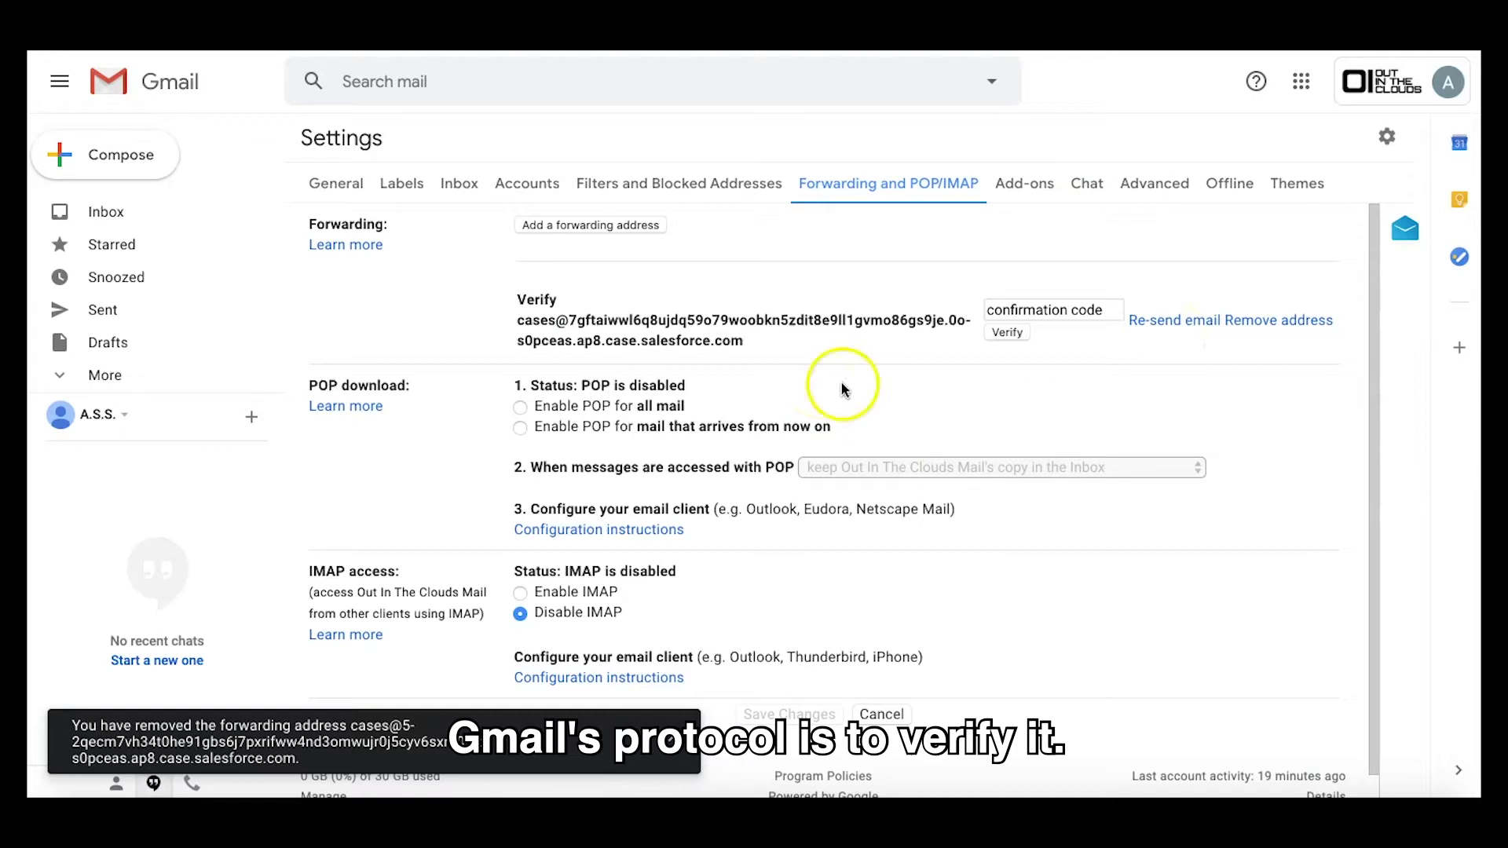
pyautogui.click(1161, 324)
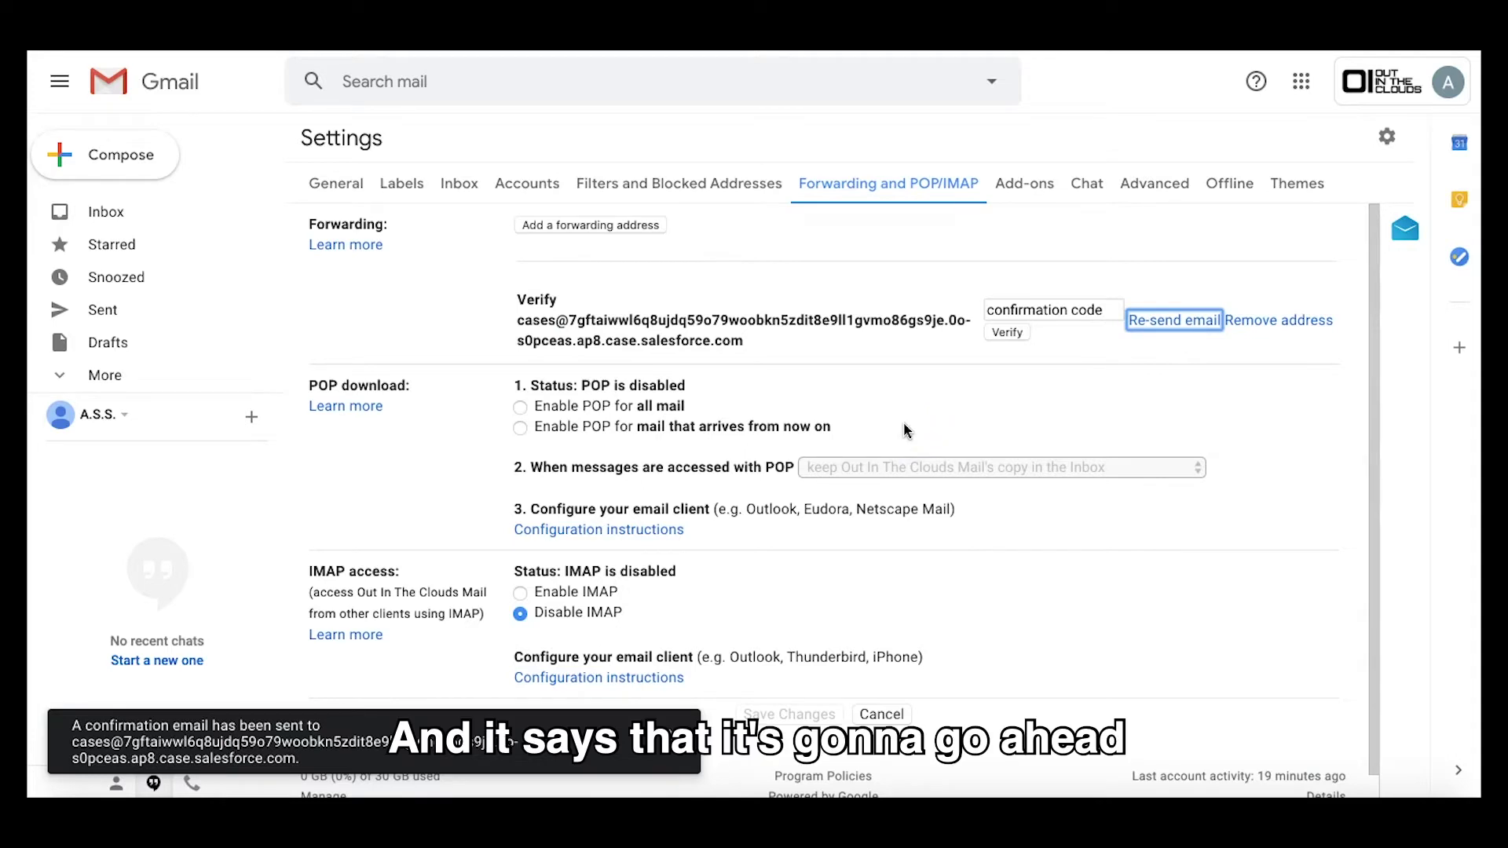
pyautogui.click(658, 149)
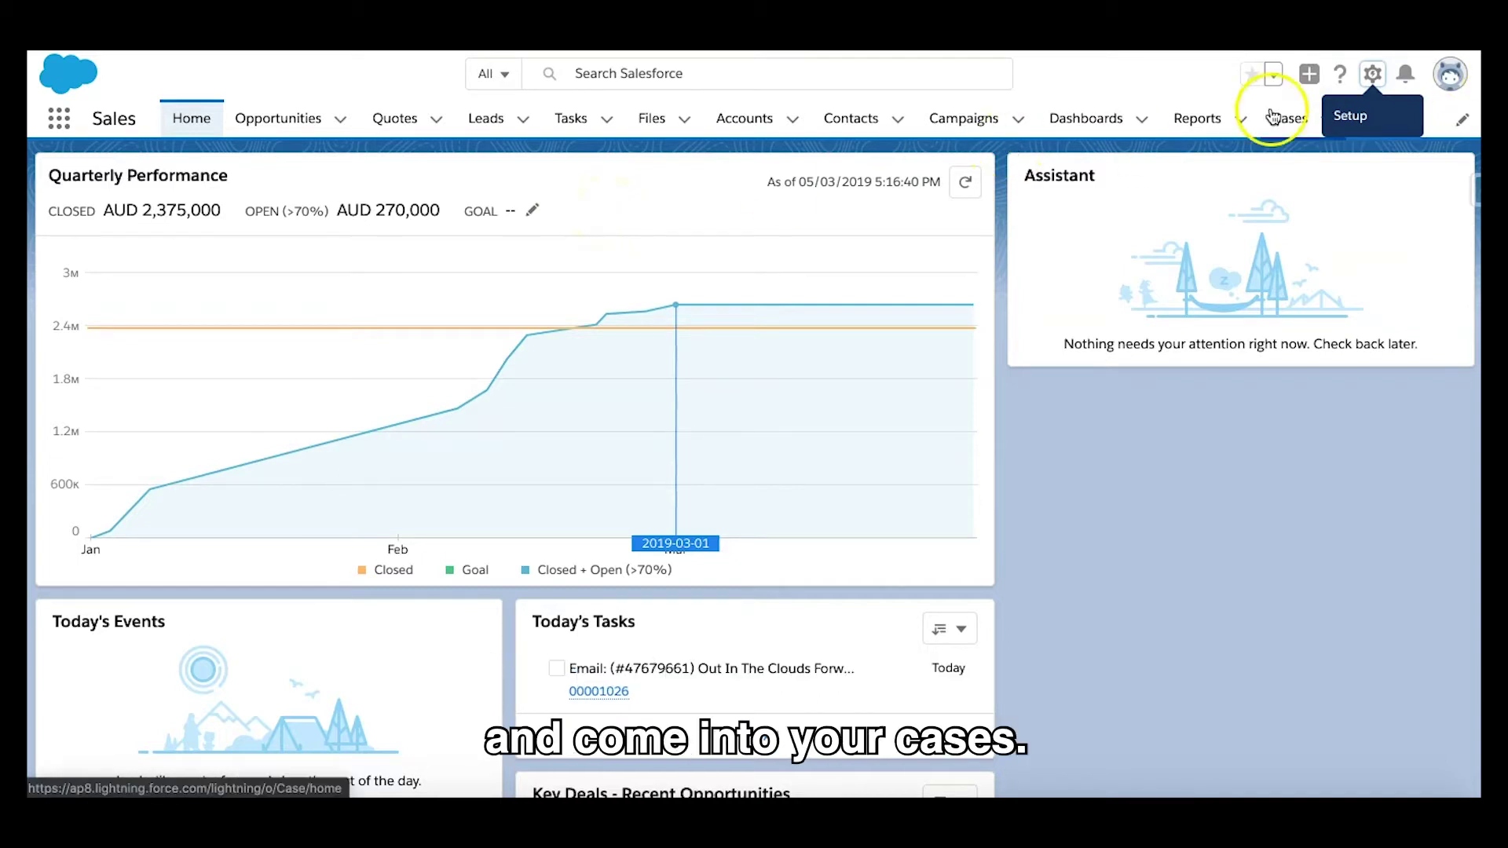
# Step: Open the newest forwarding-confirmation case under All Open Cases and copy its confirmation code
pyautogui.click(1292, 121)
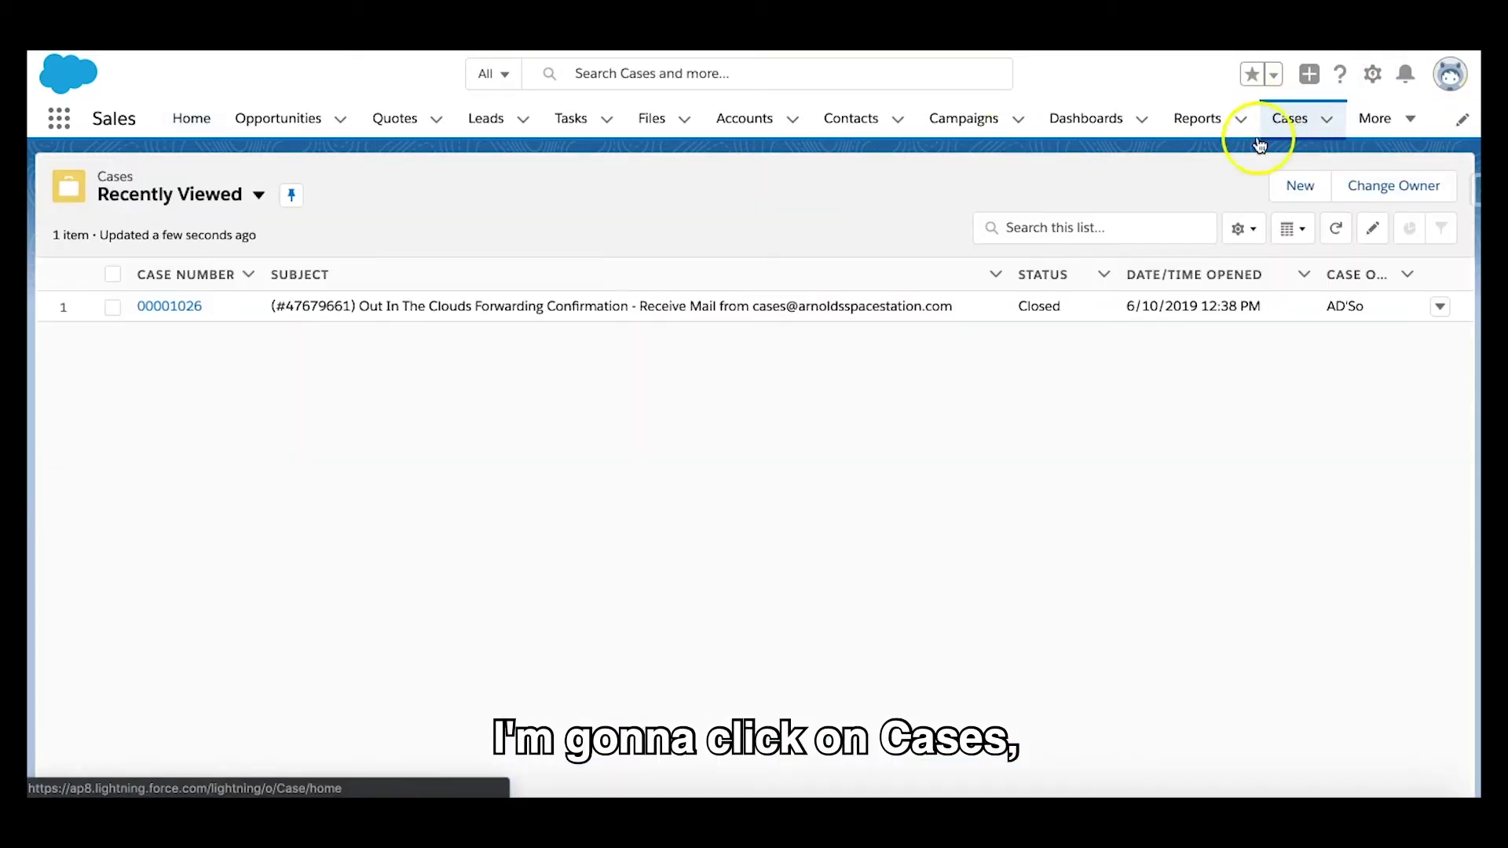
pyautogui.rightClick(222, 193)
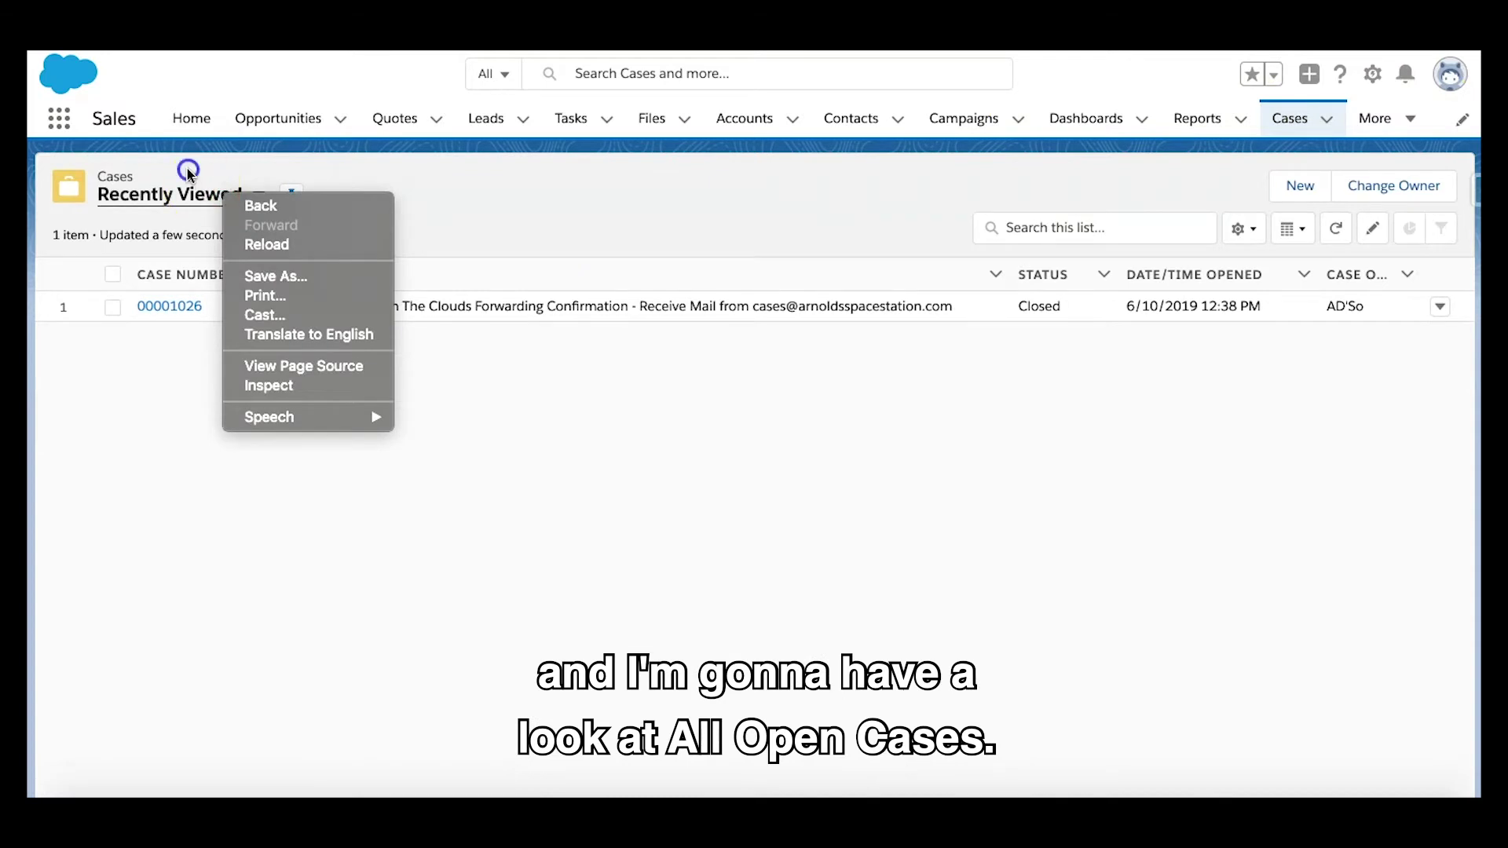
pyautogui.click(186, 207)
pyautogui.click(206, 302)
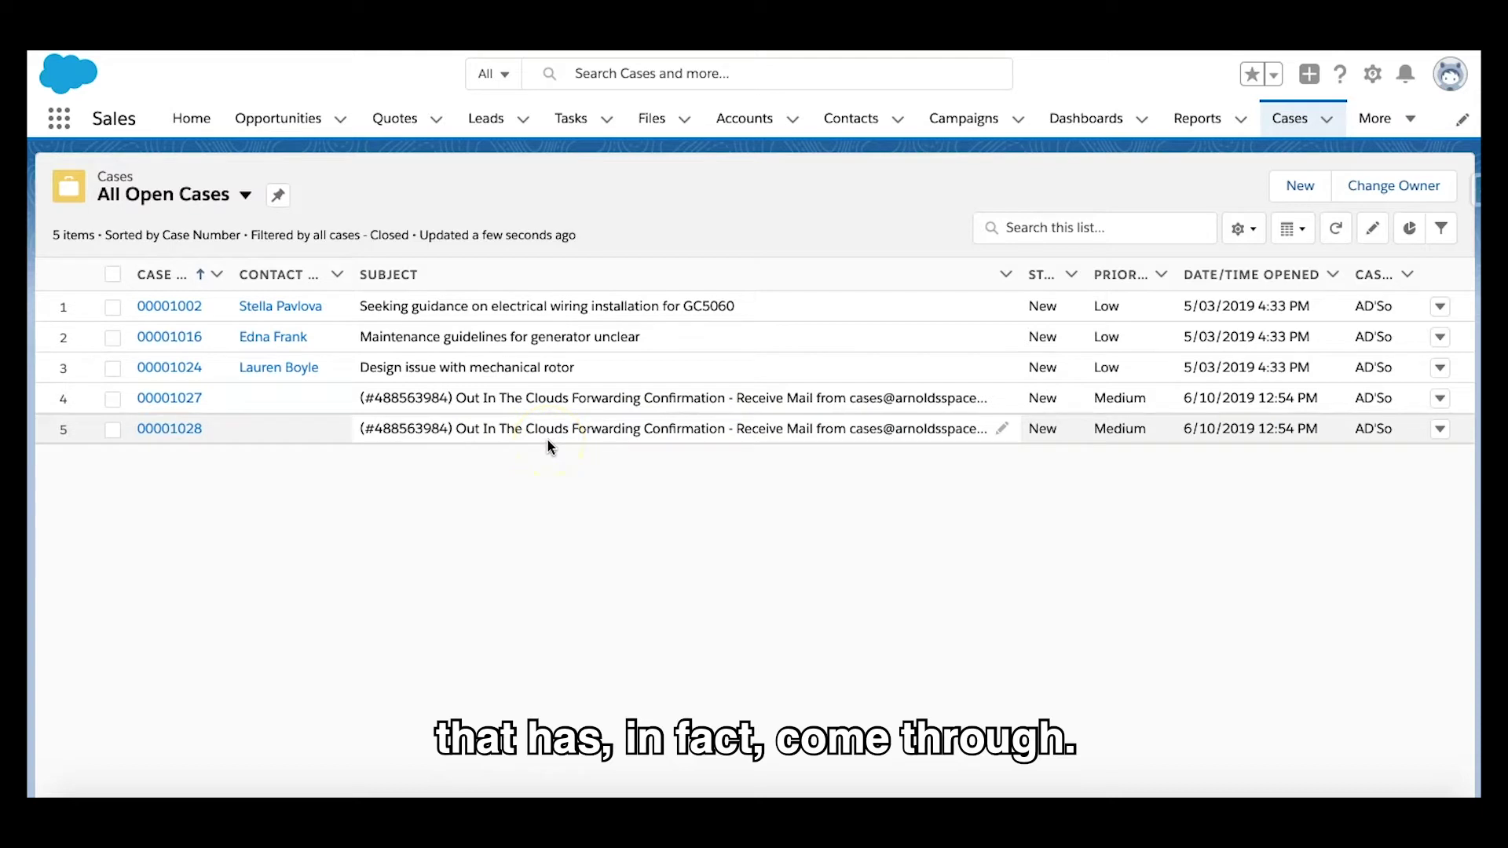
pyautogui.click(169, 429)
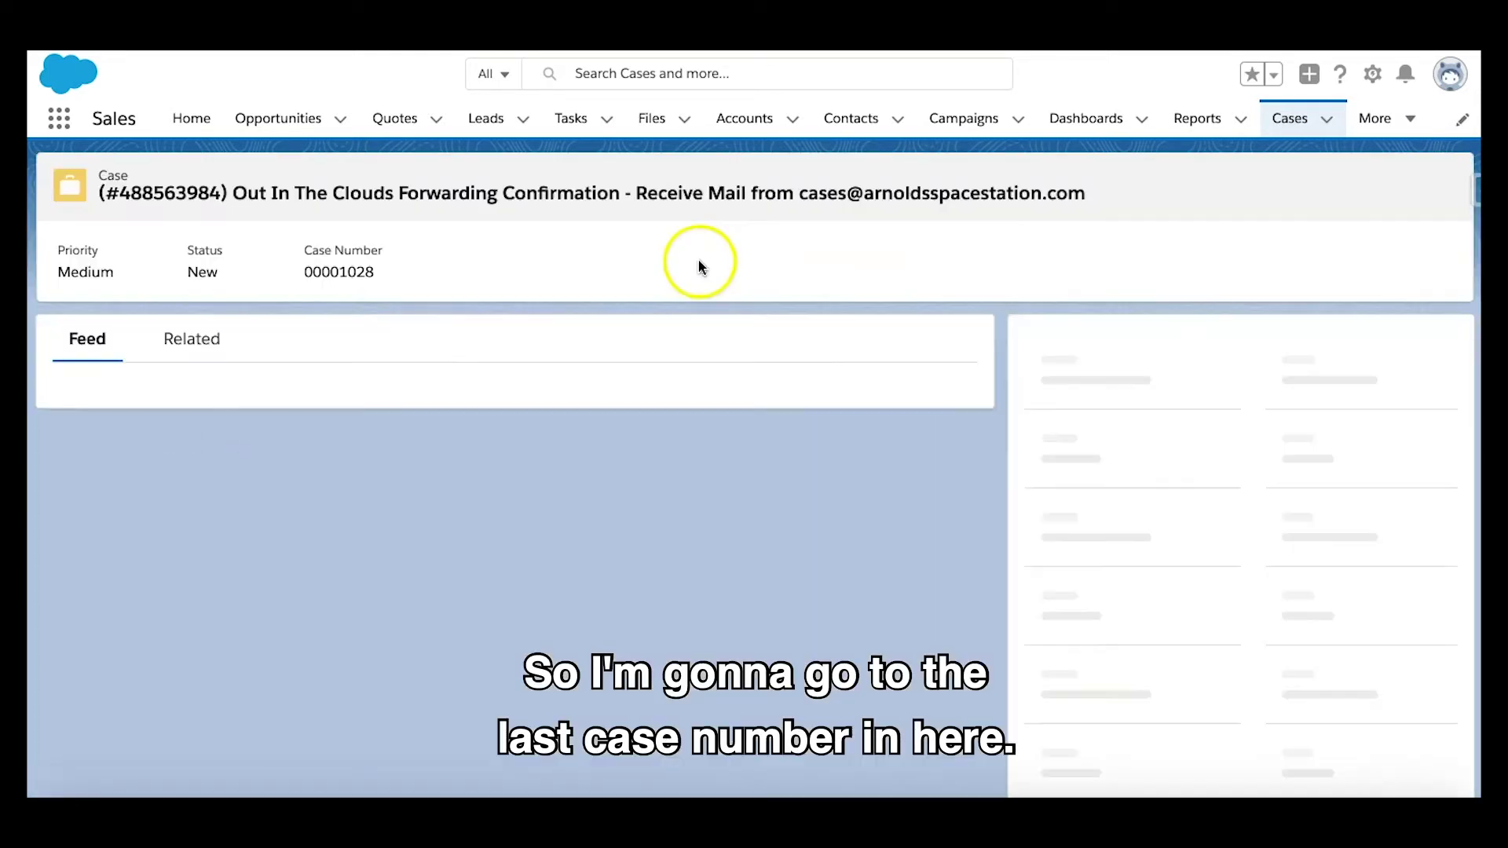
pyautogui.scroll(-4, 463, 577)
pyautogui.scroll(-2, 463, 579)
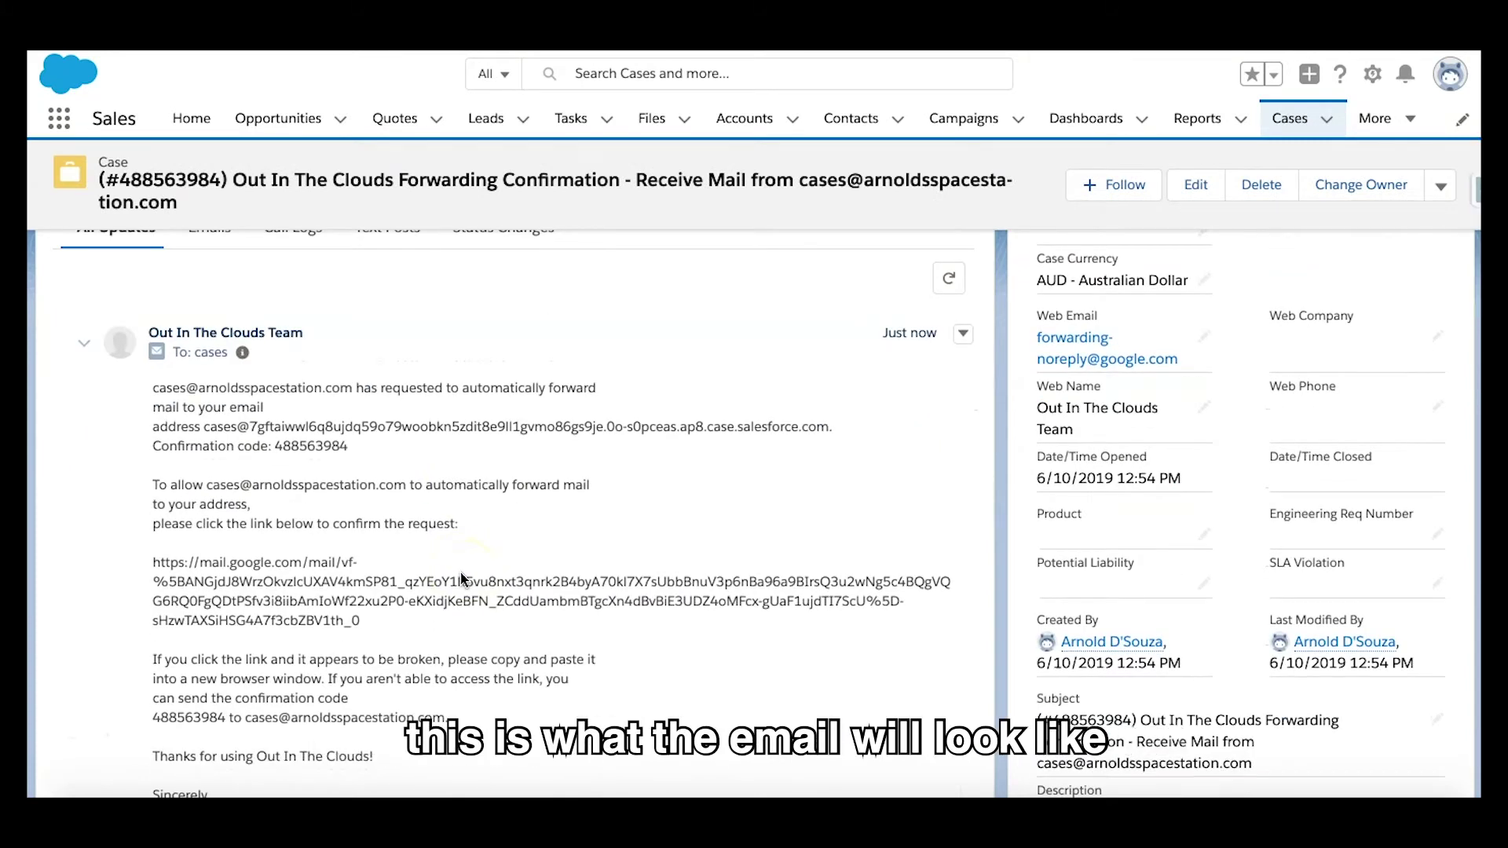
pyautogui.doubleClick(307, 445)
pyautogui.rightClick(307, 446)
pyautogui.click(411, 481)
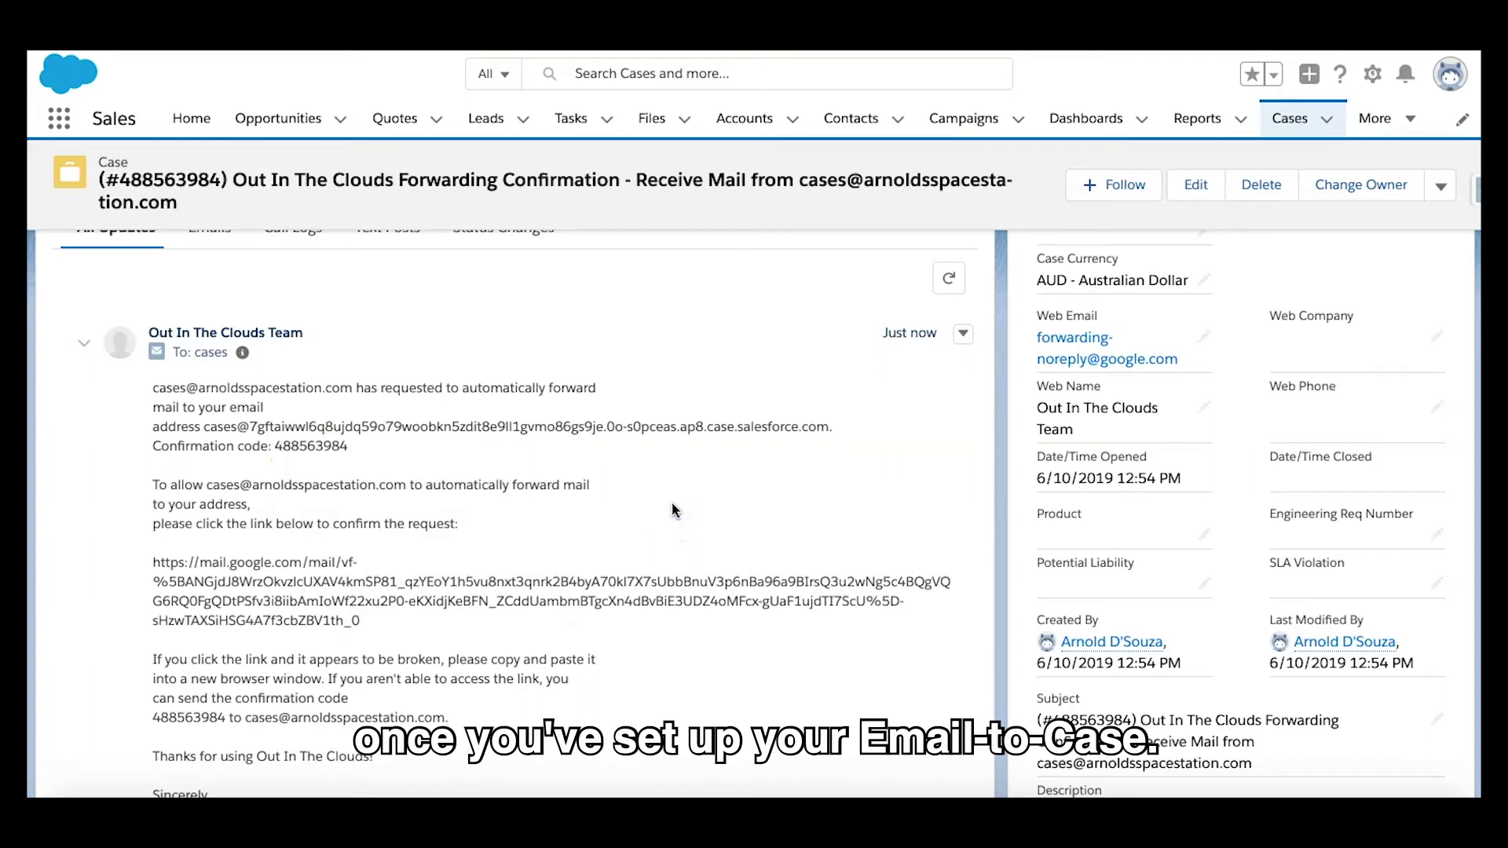
# Step: Paste the confirmation code into Gmail and verify the Salesforce forwarding address
pyautogui.scroll(-8, 673, 511)
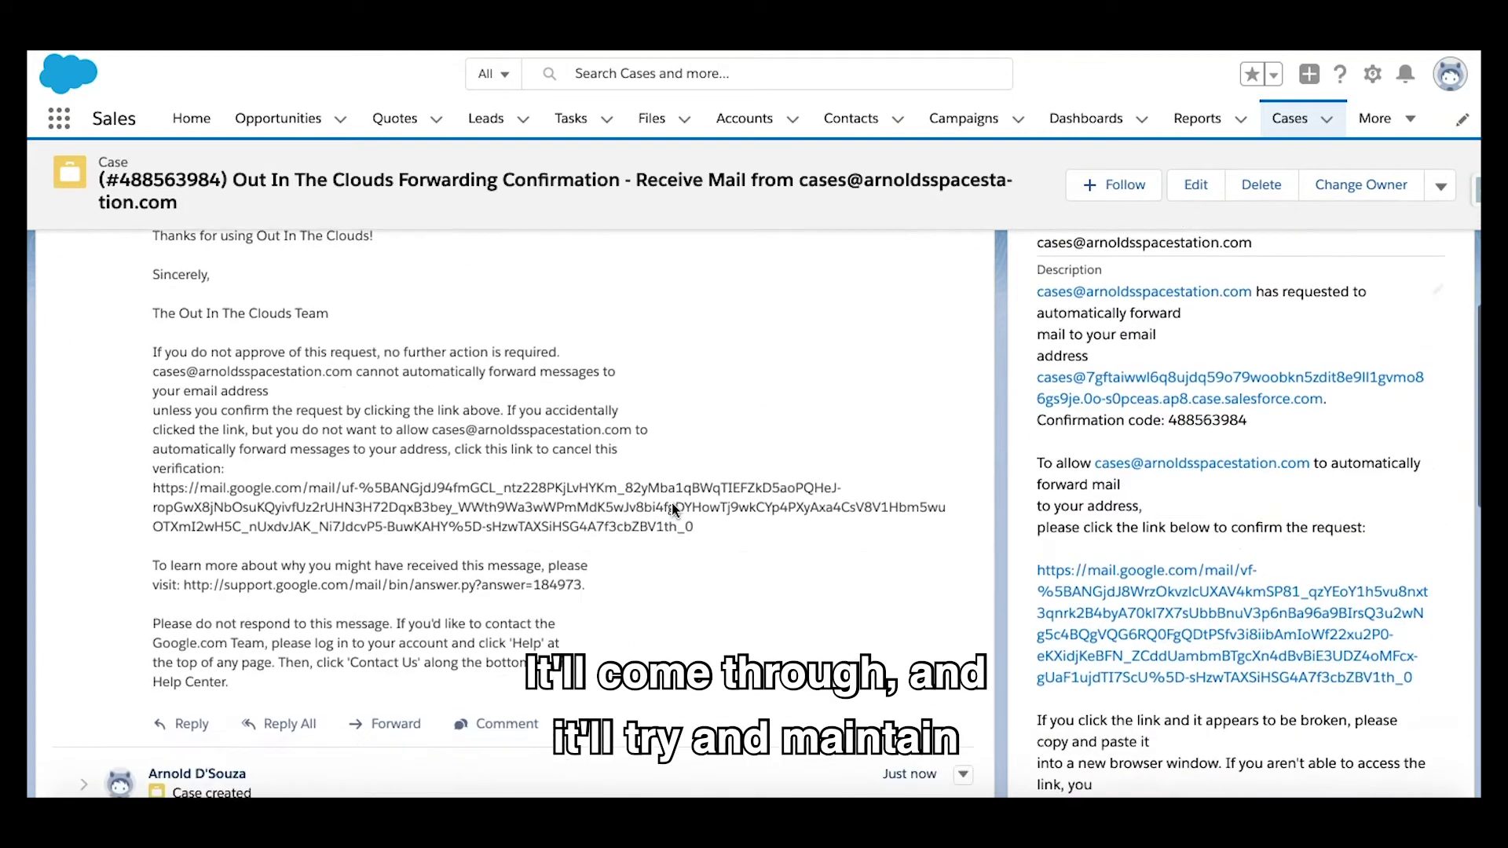
pyautogui.scroll(-2, 673, 510)
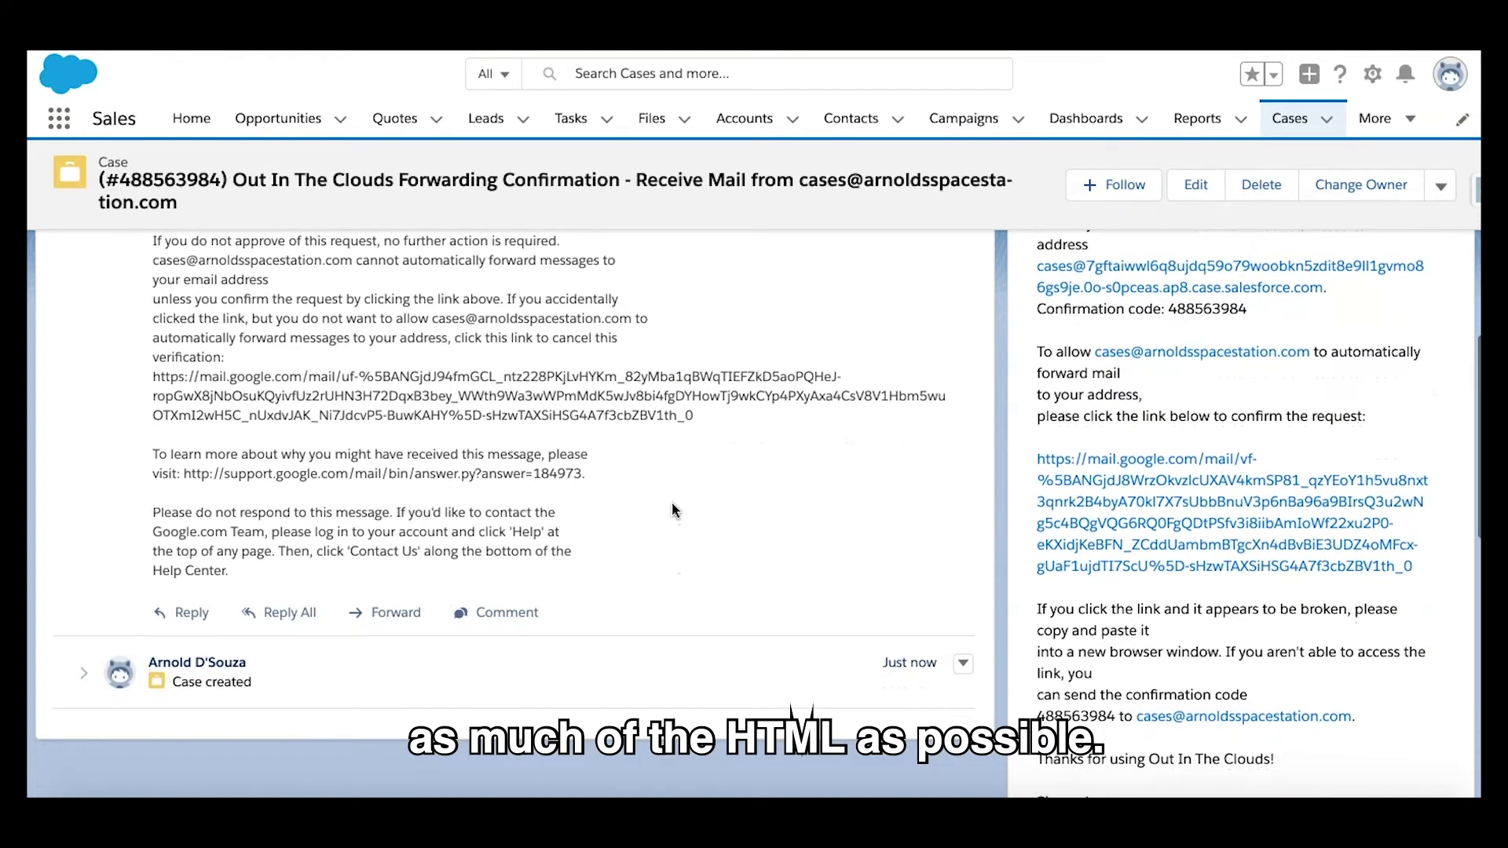
pyautogui.scroll(4, 673, 510)
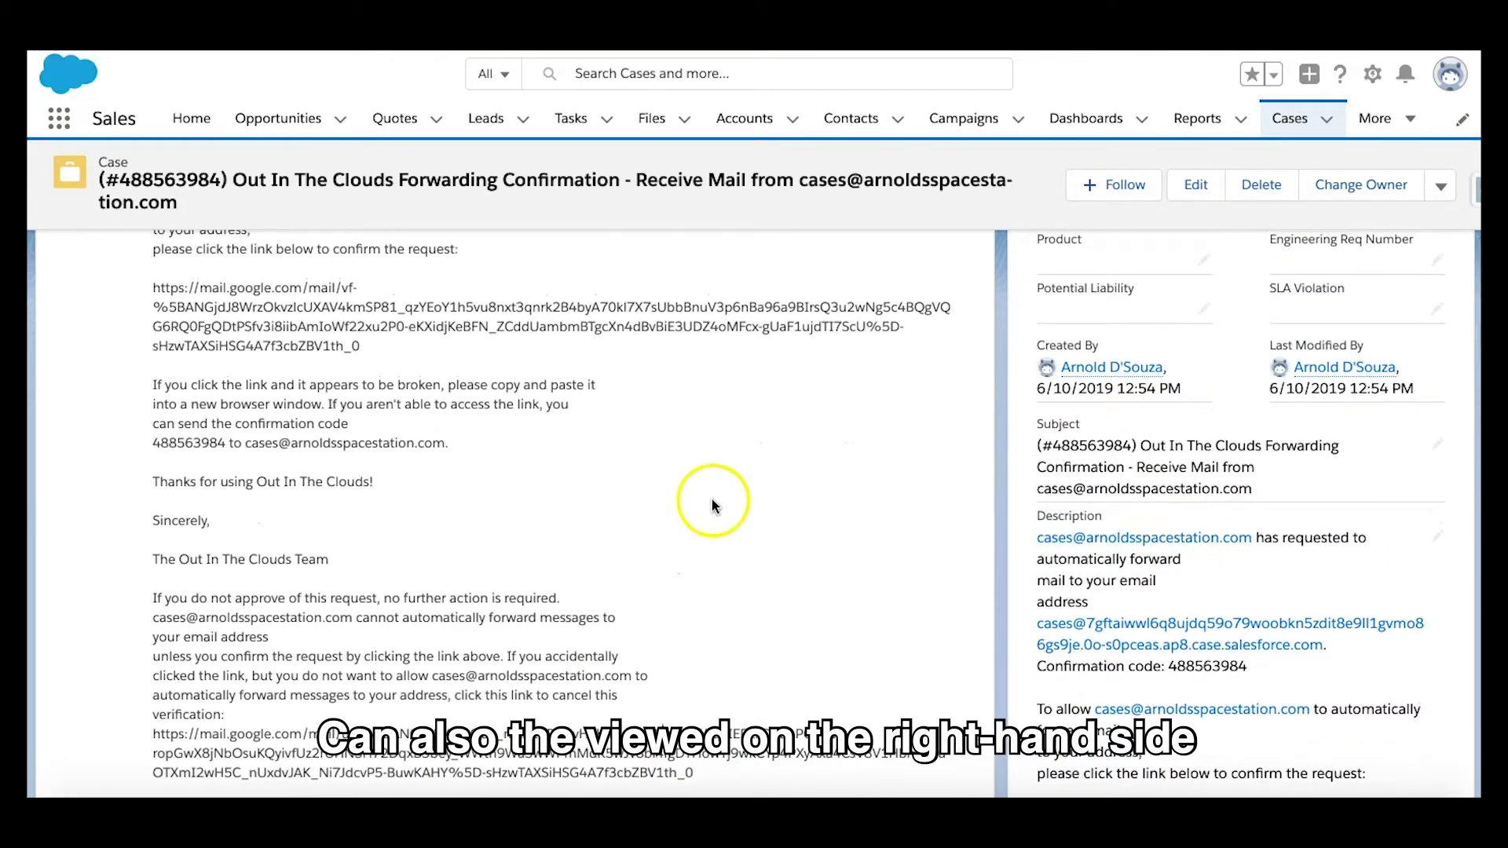
pyautogui.scroll(4, 541, 555)
pyautogui.scroll(1, 541, 555)
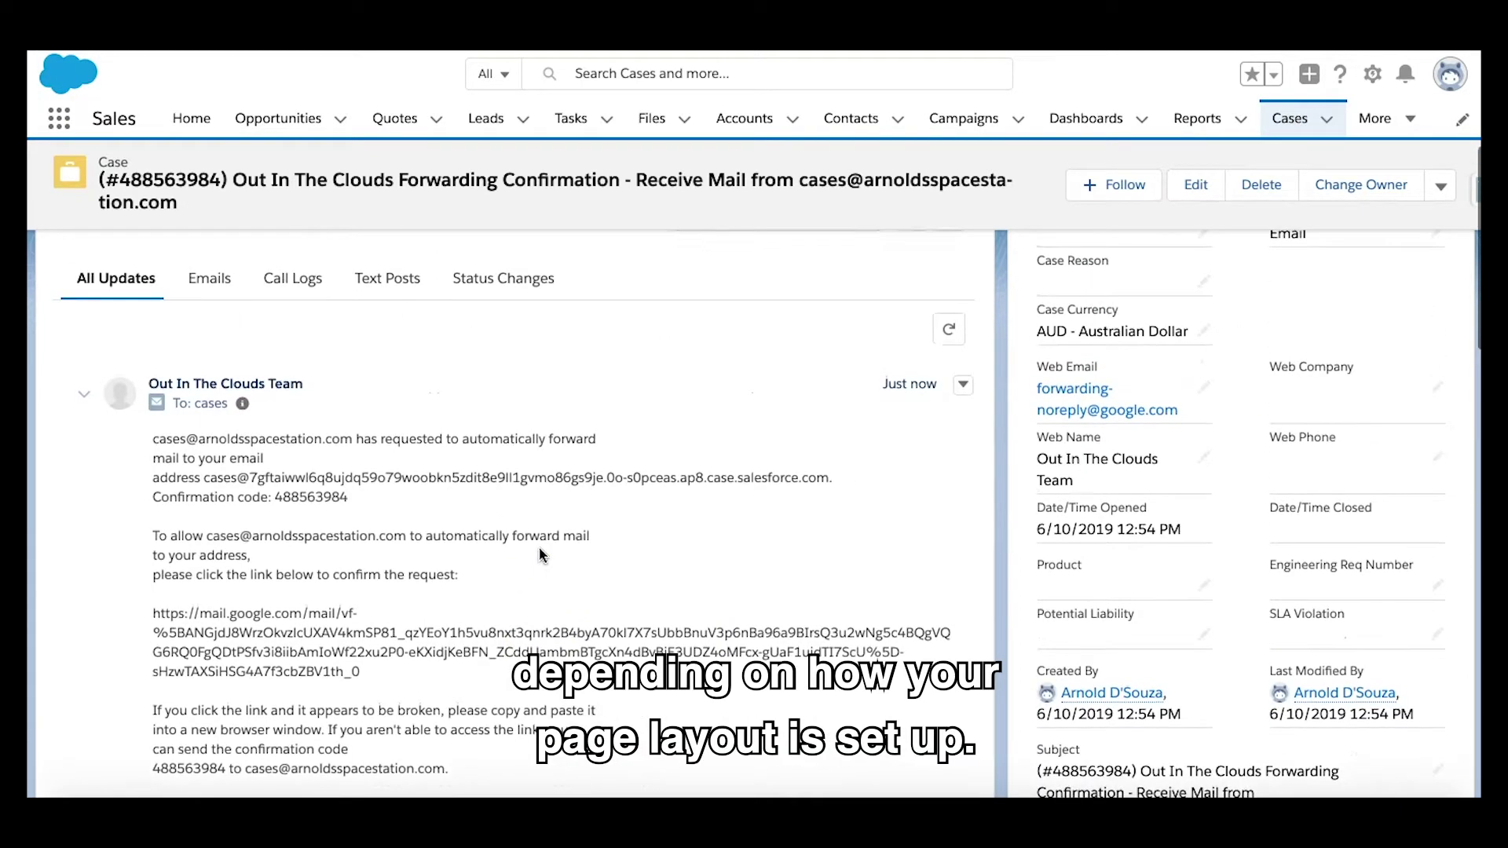
pyautogui.scroll(-1, 541, 554)
pyautogui.doubleClick(320, 488)
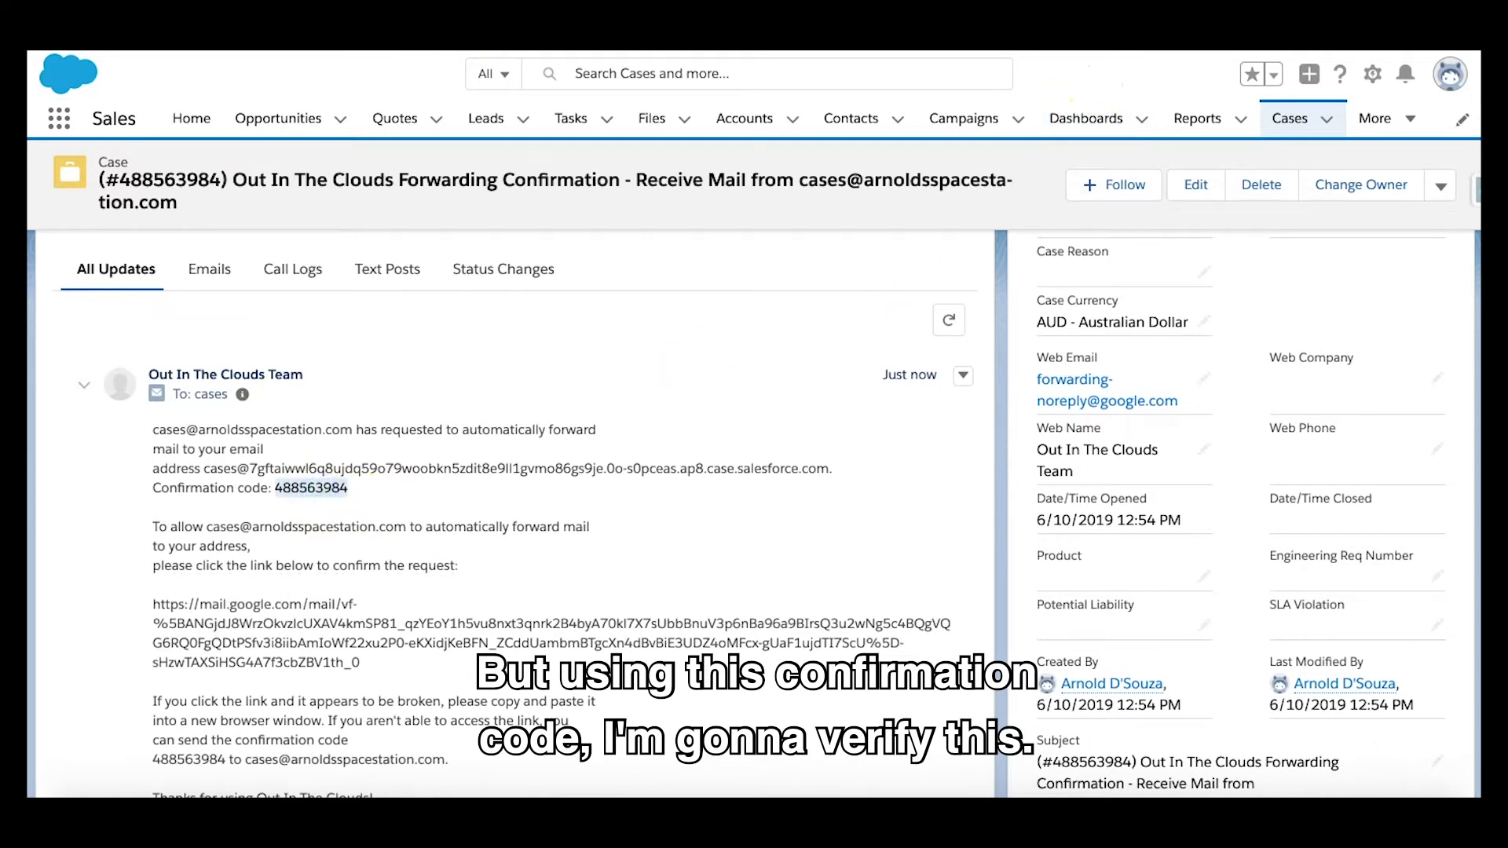
pyautogui.click(1056, 295)
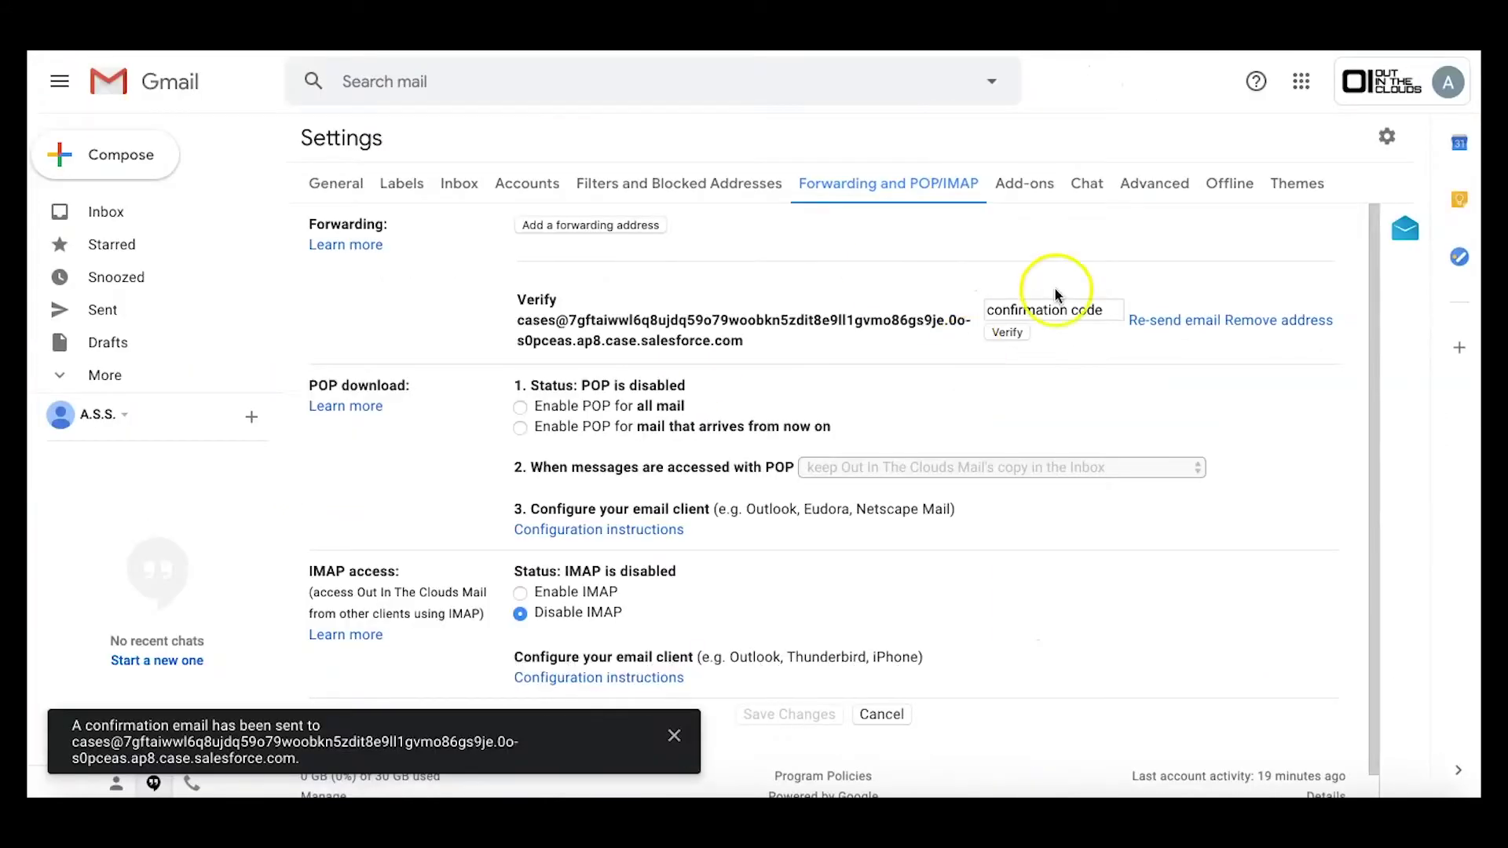
pyautogui.hotkey('ctrl', 'v')
pyautogui.click(1005, 330)
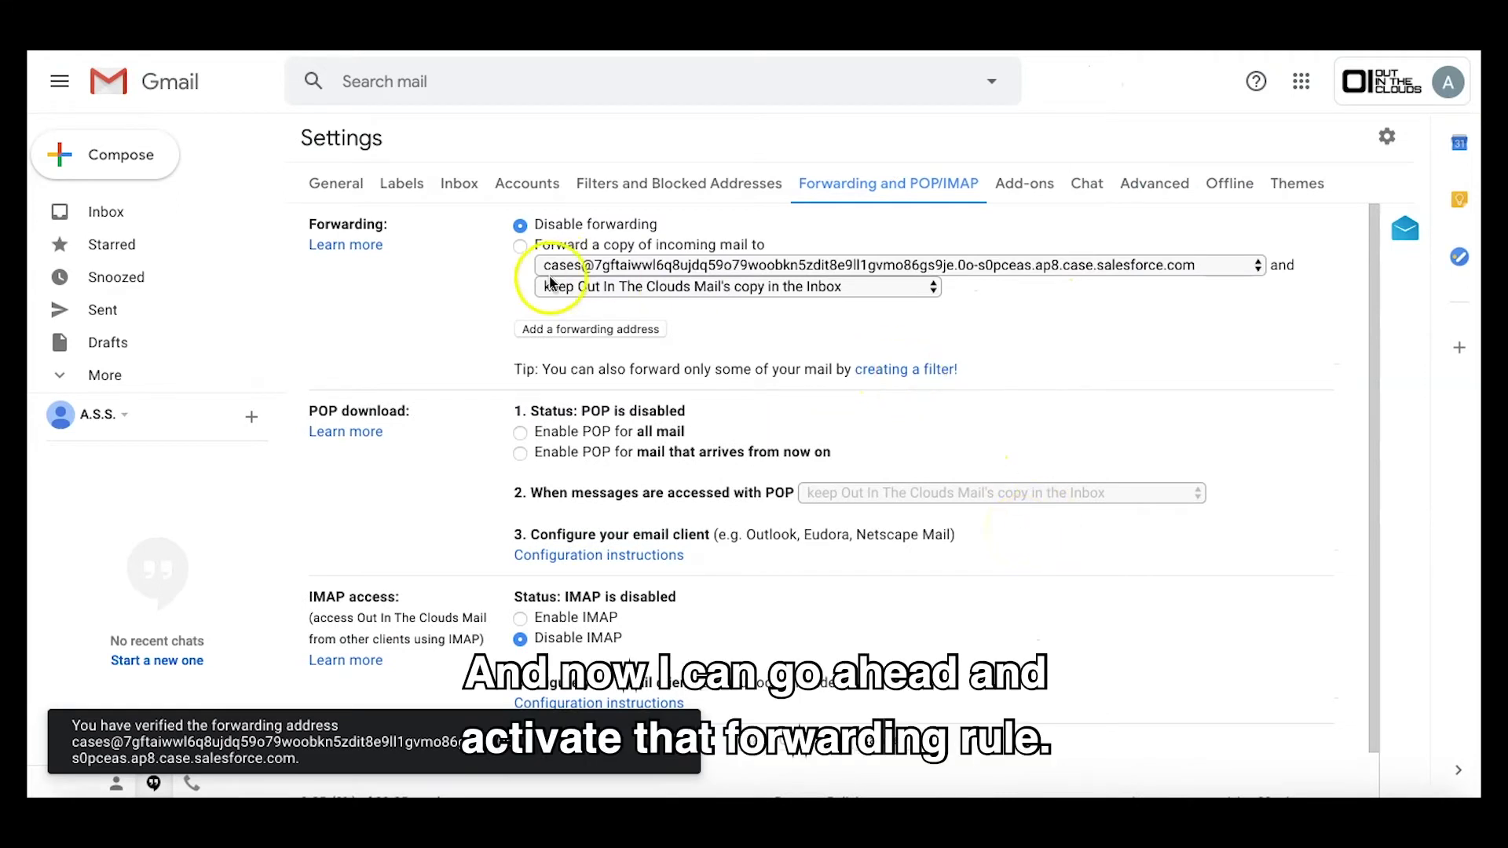
# Step: Turn on forwarding to the Salesforce address, mark Gmail's copy as read, and save changes
pyautogui.click(521, 247)
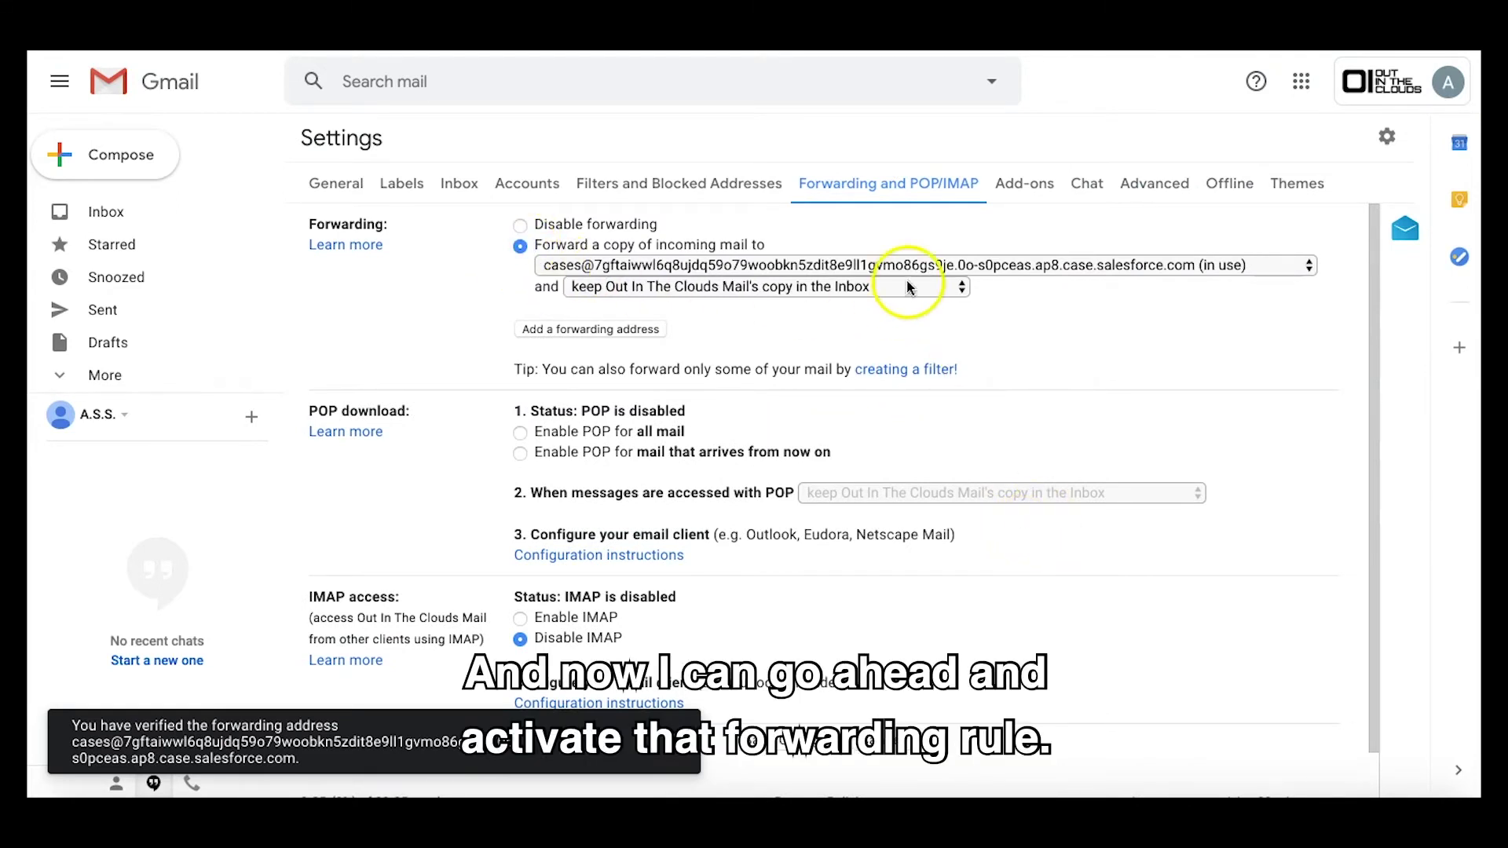
pyautogui.click(863, 288)
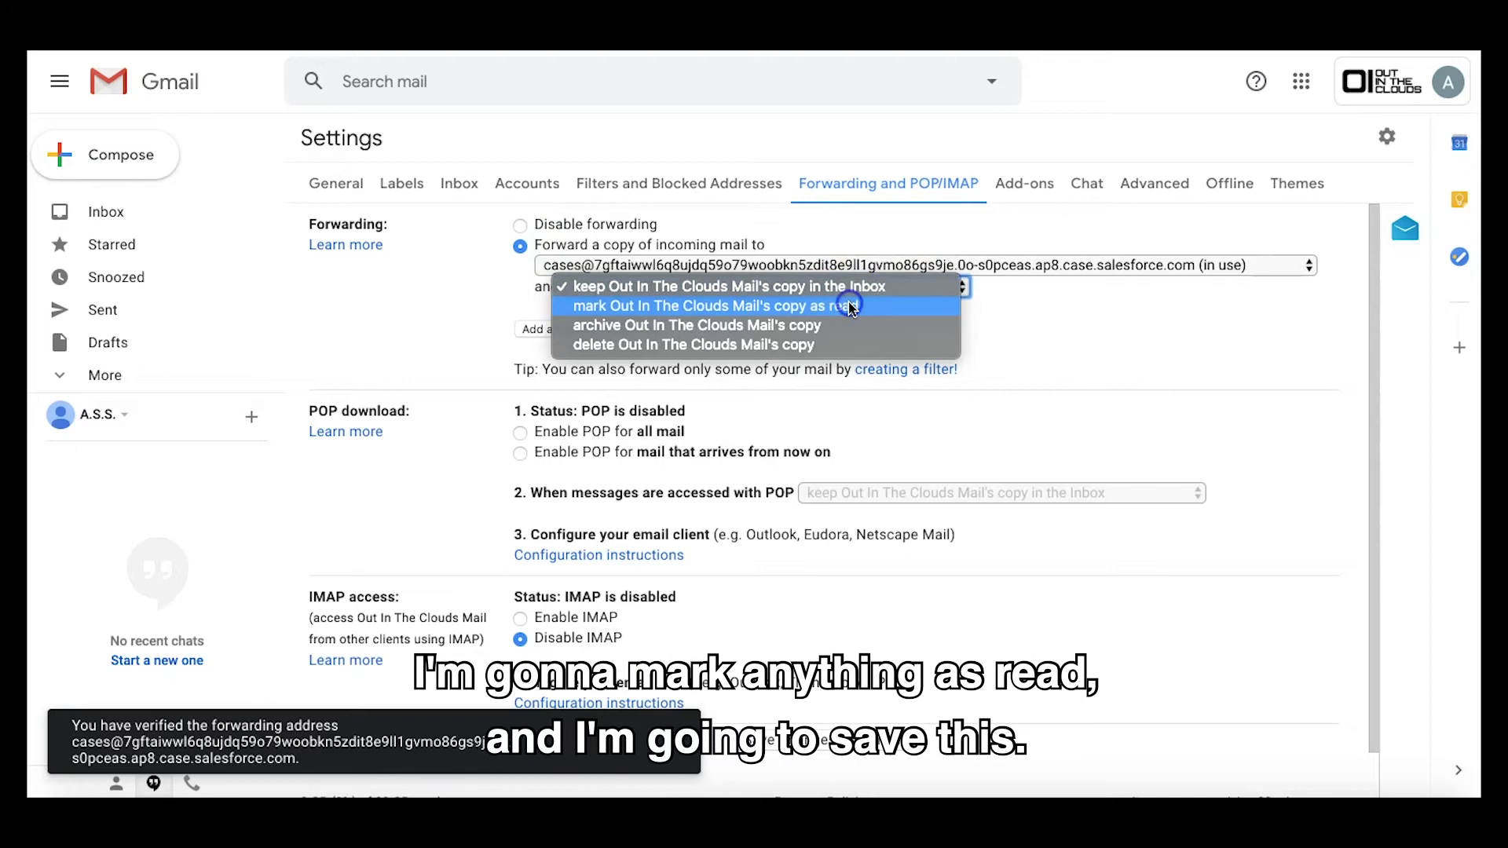
pyautogui.click(851, 306)
pyautogui.scroll(-1, 885, 455)
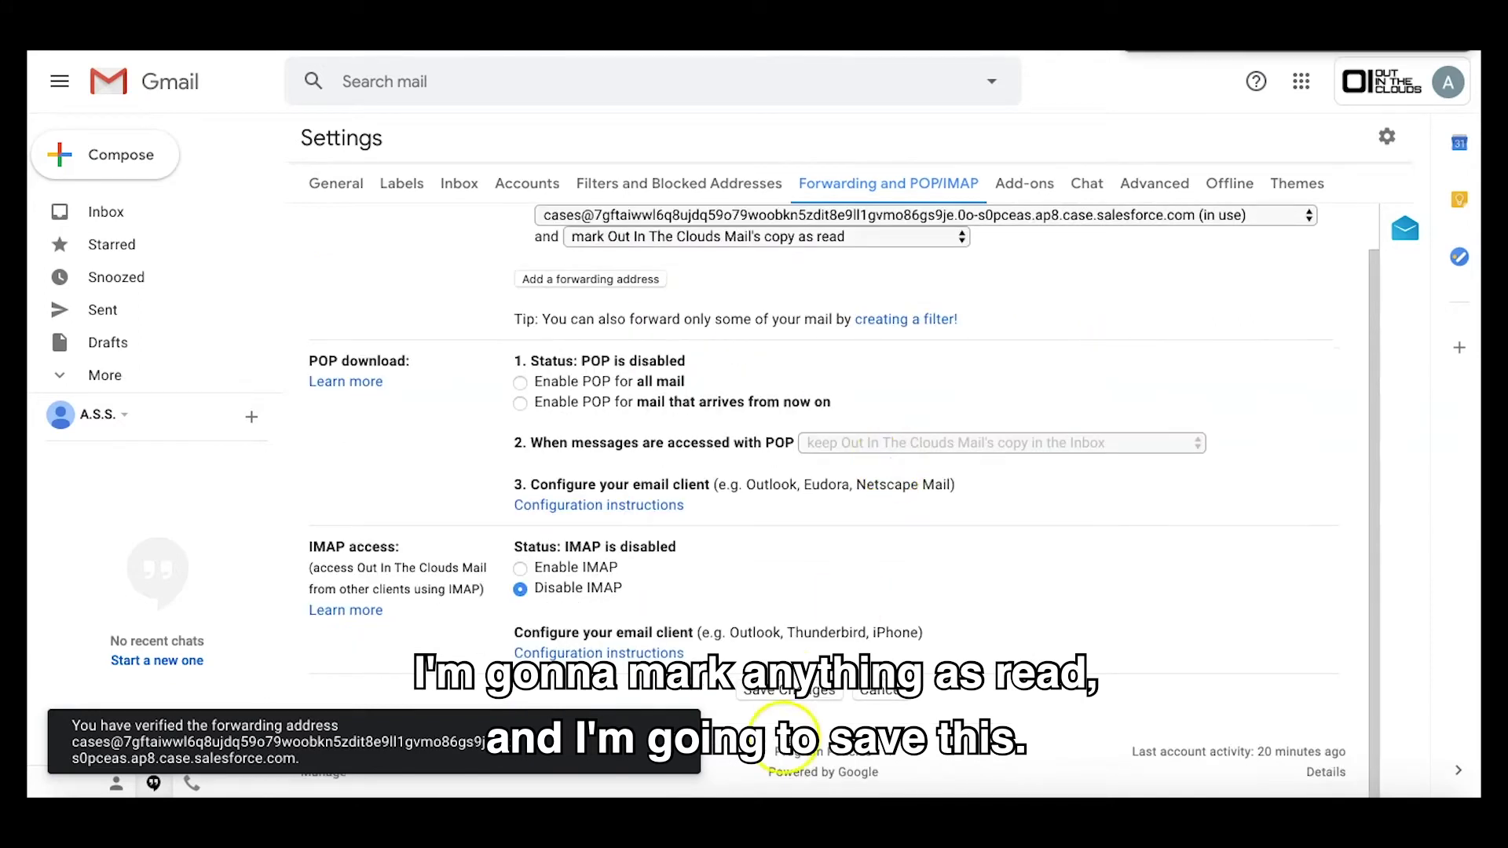
pyautogui.click(790, 690)
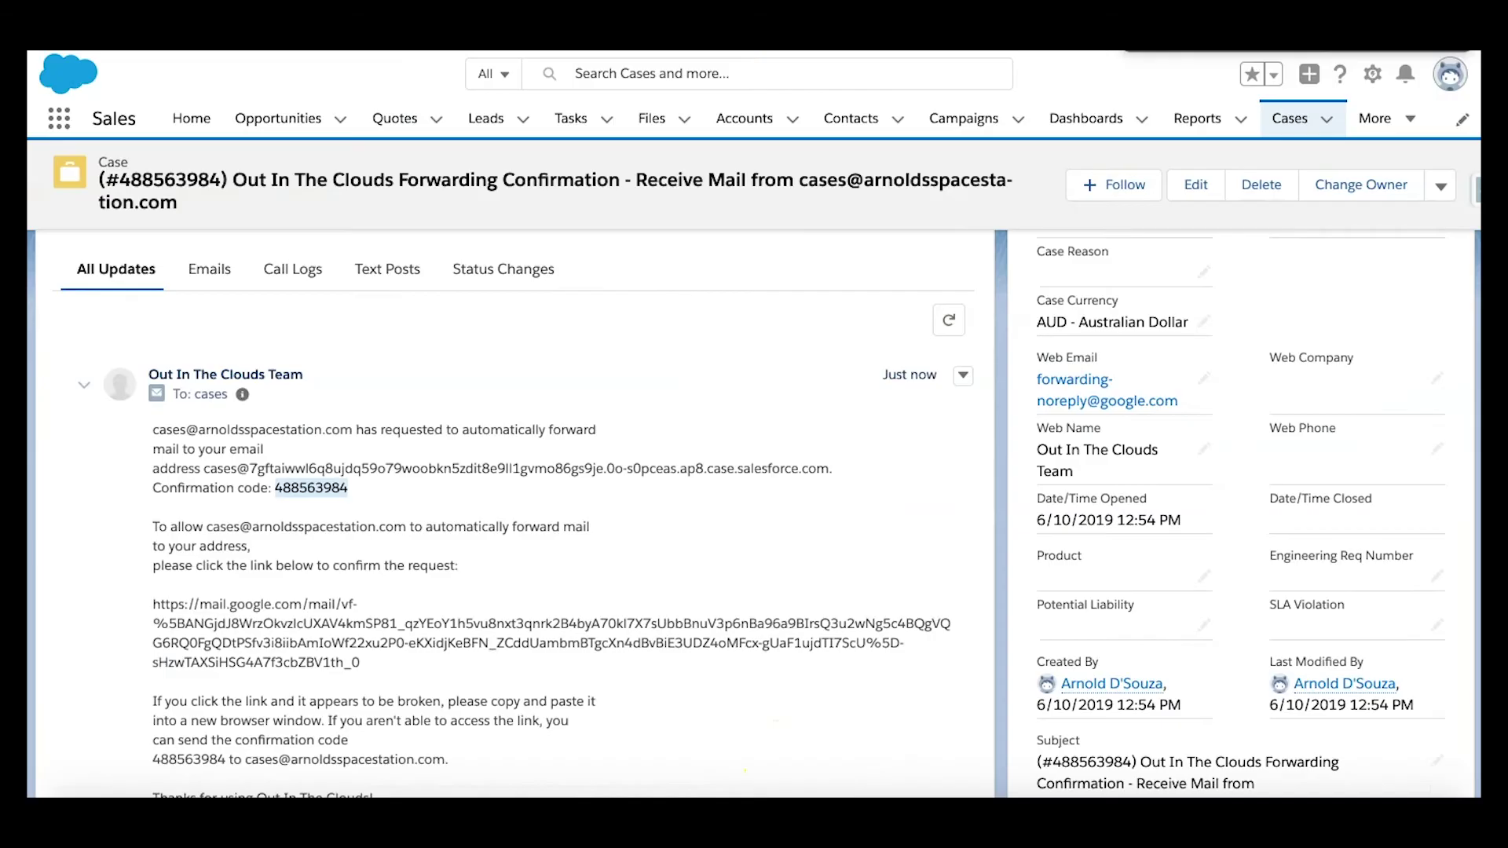
# Step: Leave the confirmation case record and return to the Cases list
pyautogui.click(691, 531)
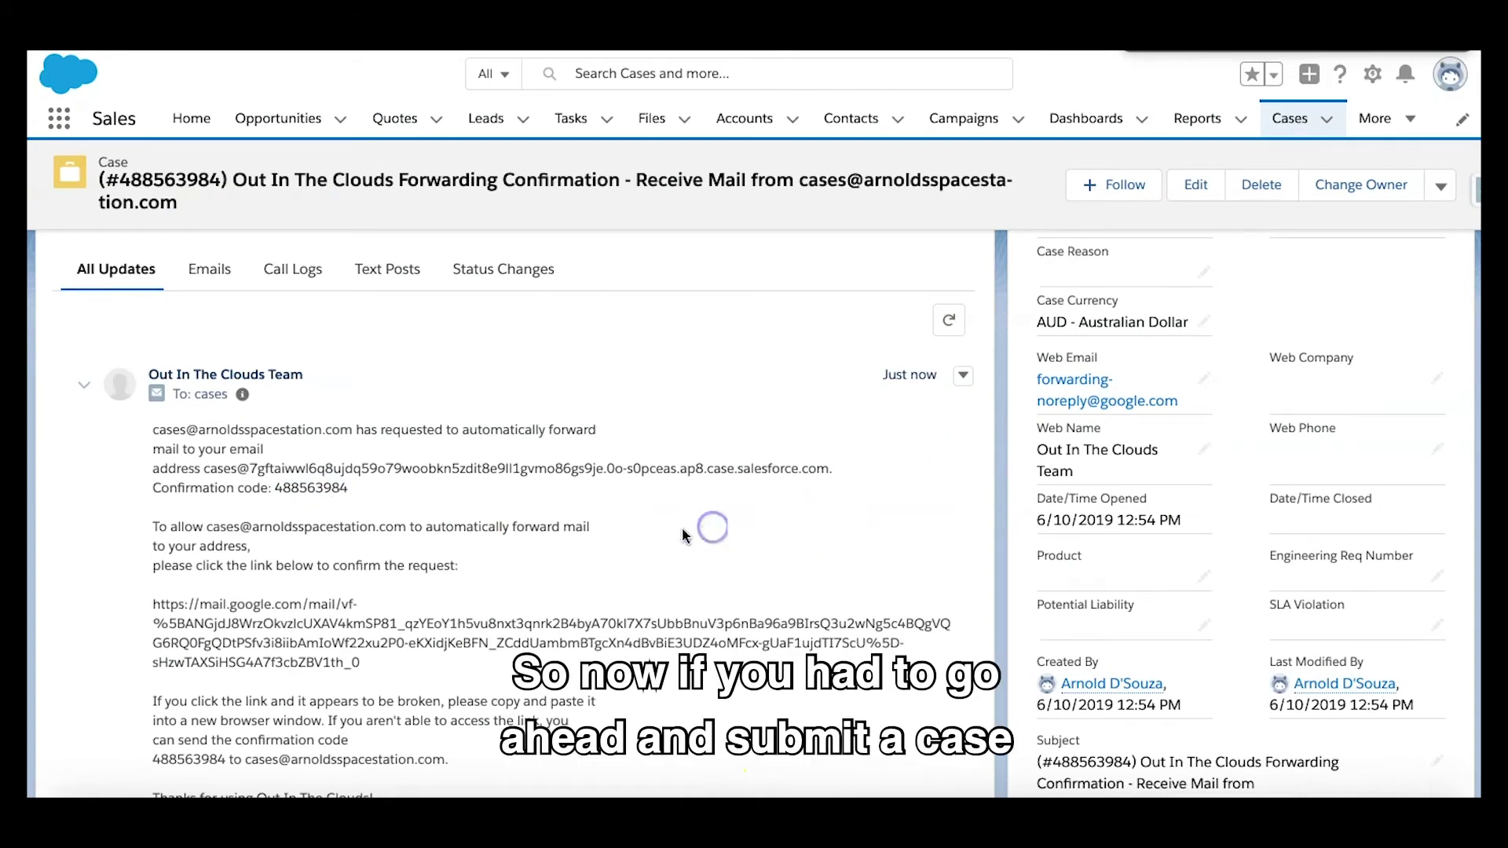
pyautogui.scroll(5, 750, 476)
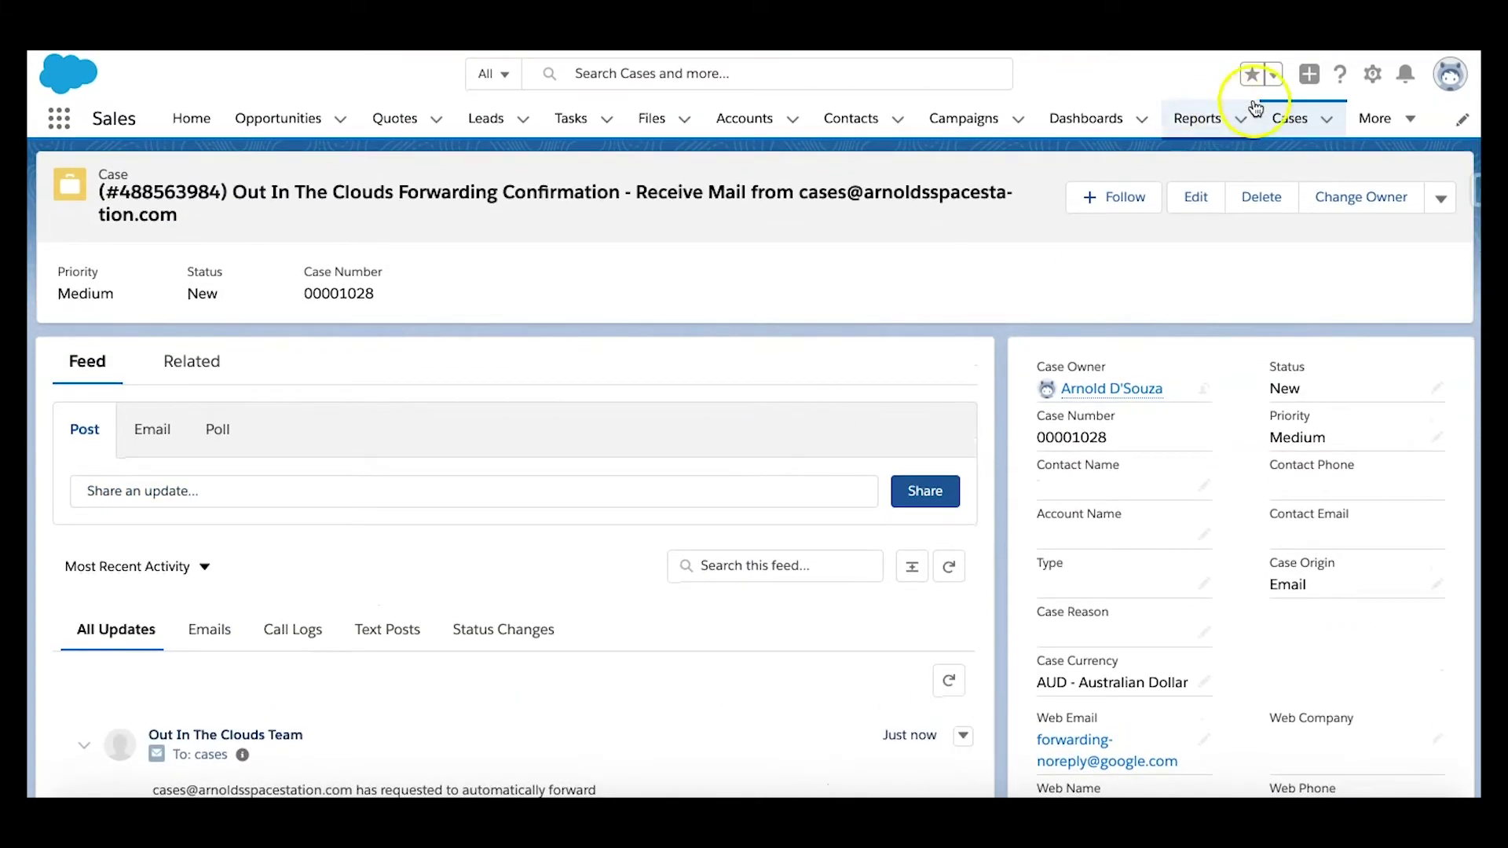
pyautogui.click(1290, 120)
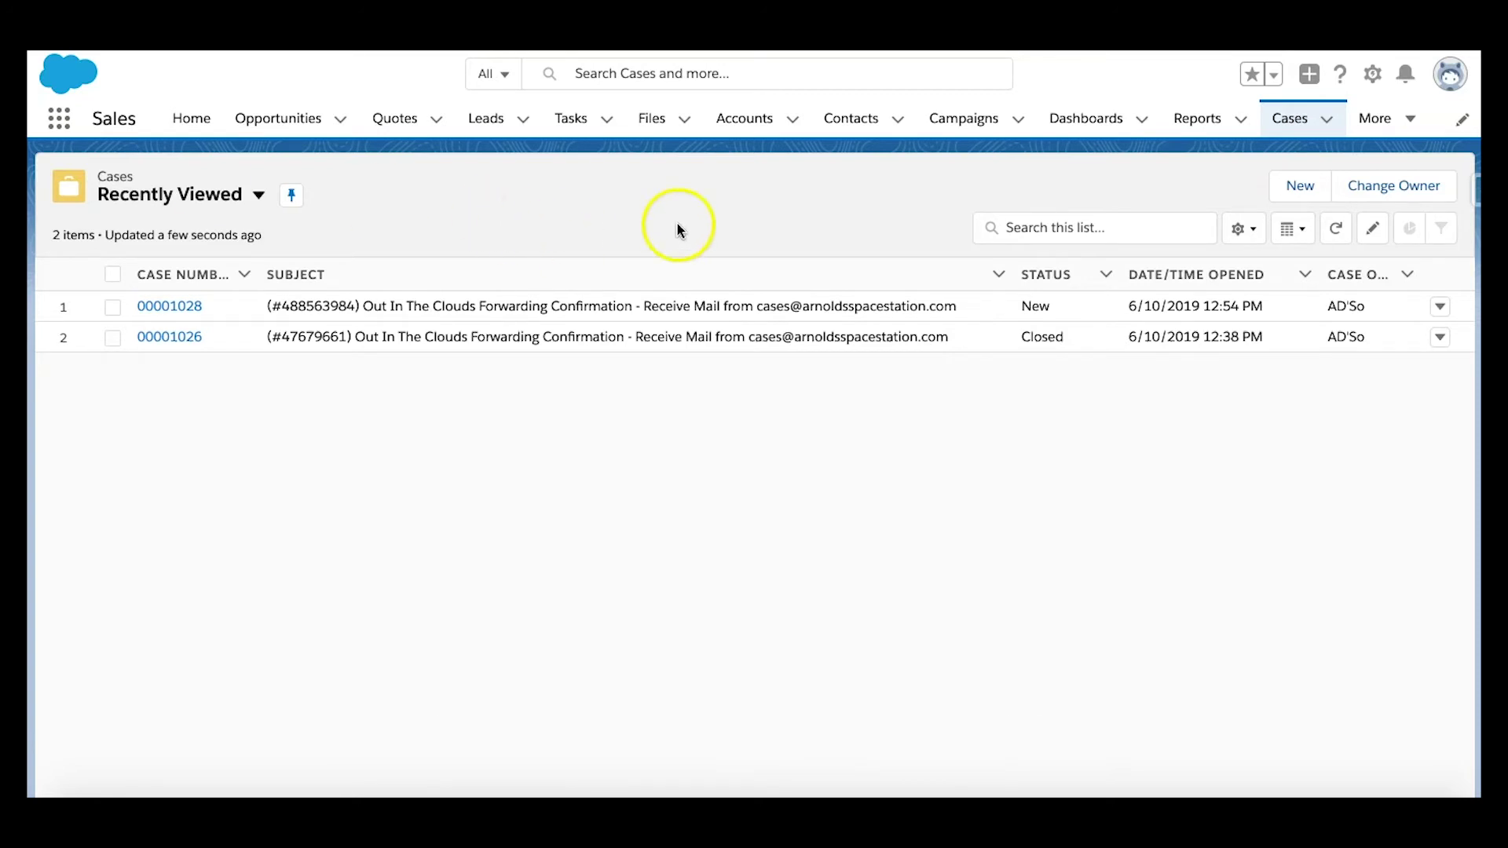
# Step: Switch to the All Open Cases view and pin it as the default
pyautogui.click(259, 195)
pyautogui.click(219, 303)
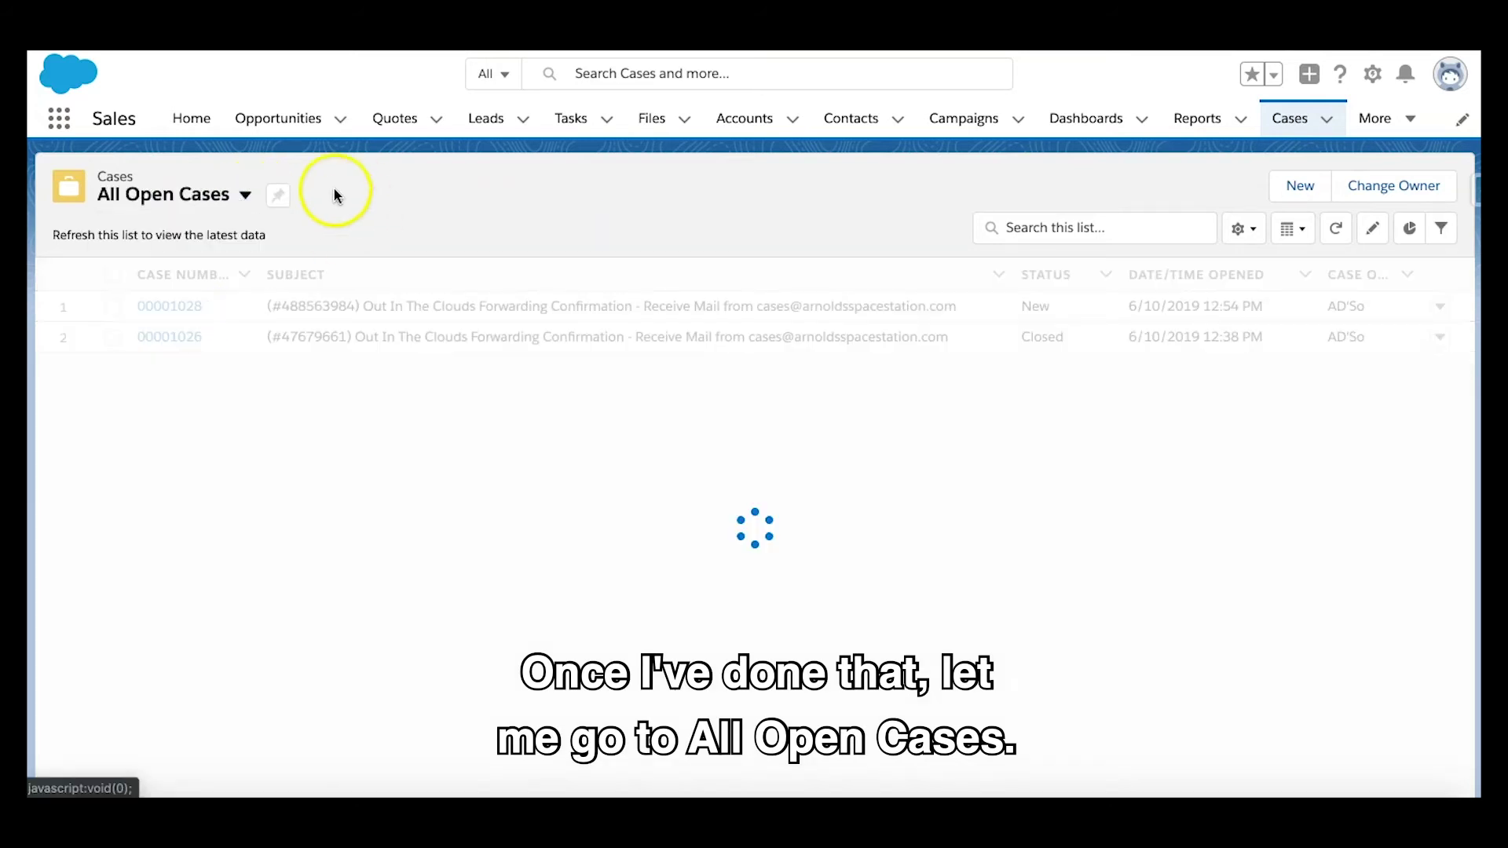
pyautogui.click(280, 195)
# Step: Bulk-set cases 00001028 and 00001027 to Closed status and save
pyautogui.click(110, 430)
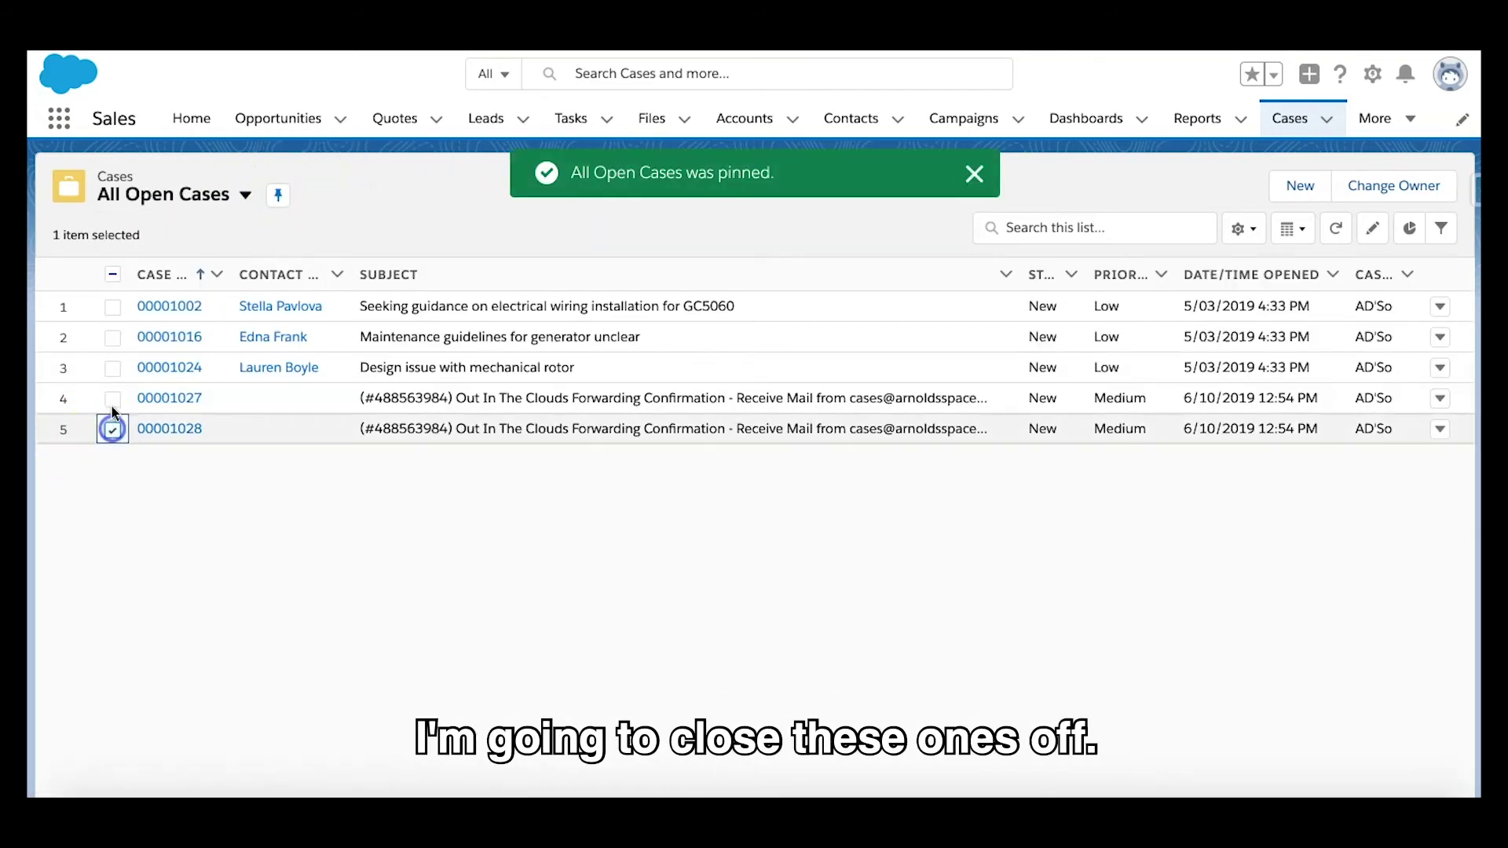
pyautogui.click(114, 399)
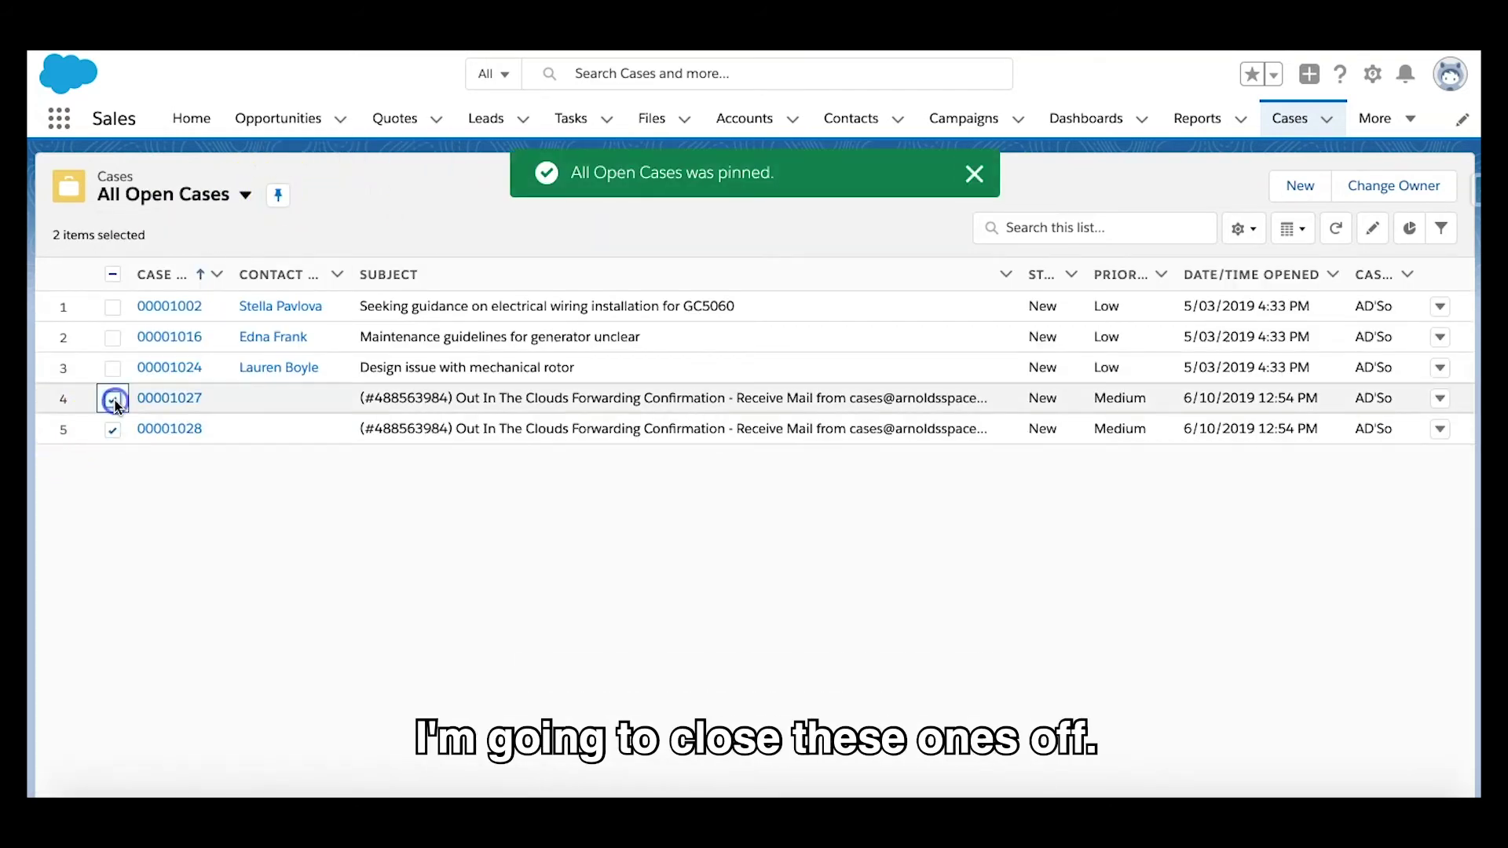
pyautogui.click(1071, 399)
pyautogui.click(1090, 414)
pyautogui.click(1103, 586)
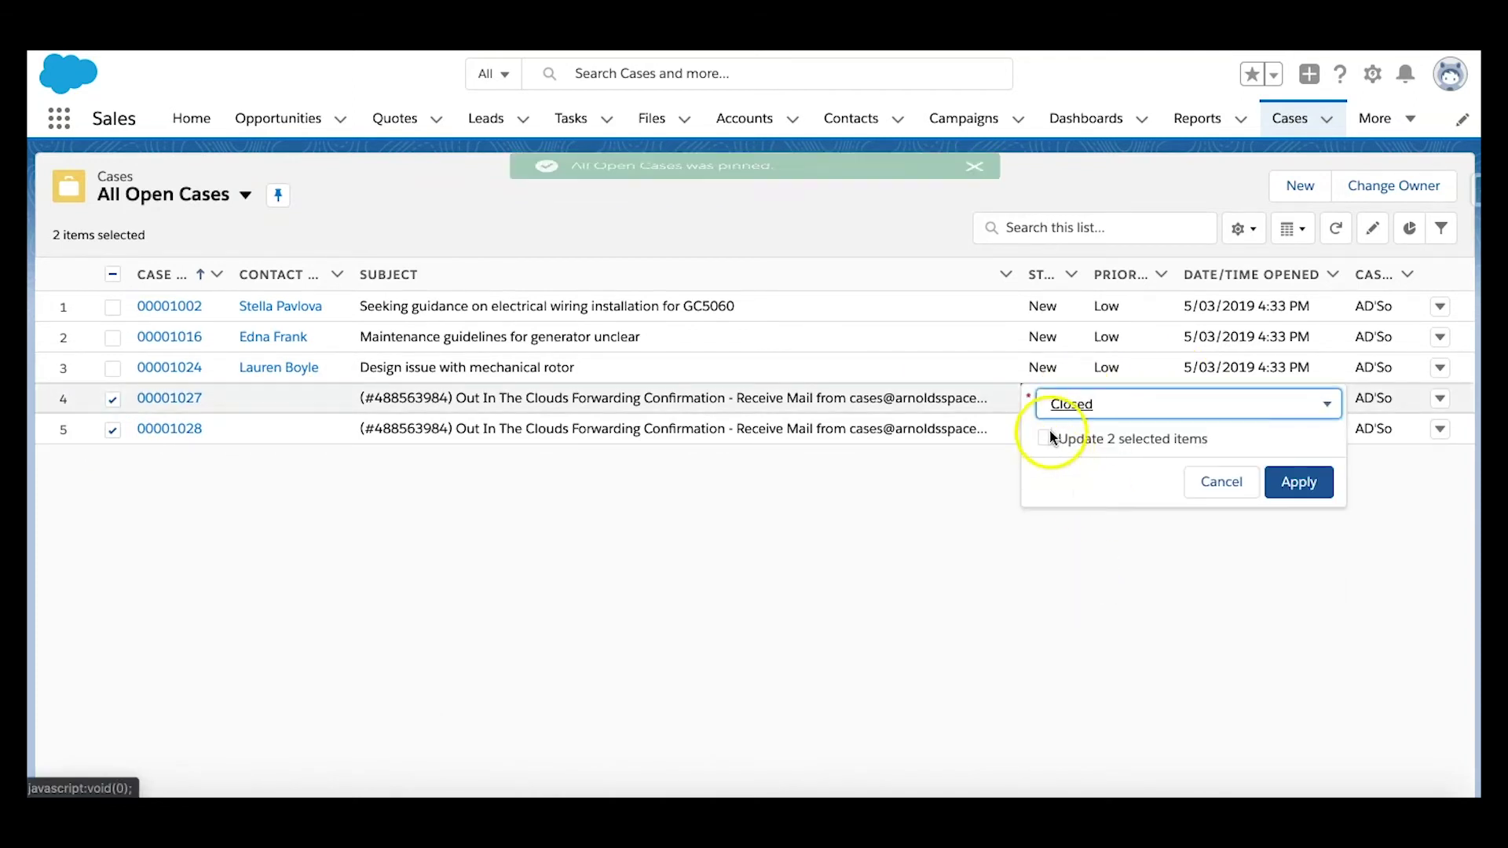
pyautogui.click(1047, 432)
pyautogui.click(1289, 479)
pyautogui.click(799, 775)
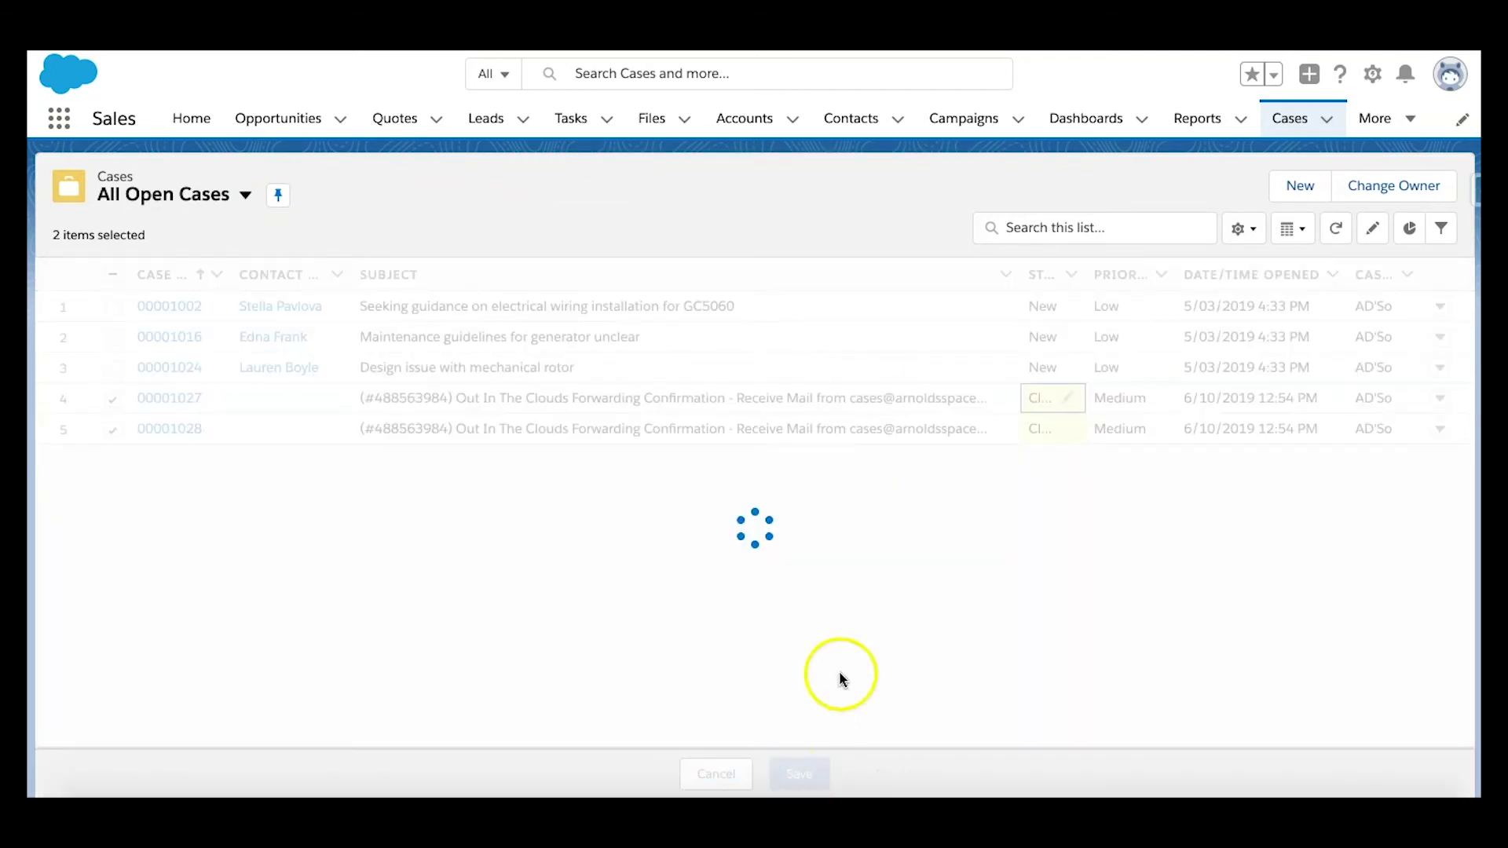
# Step: Refresh the case list repeatedly until the new email case appears
pyautogui.click(1336, 230)
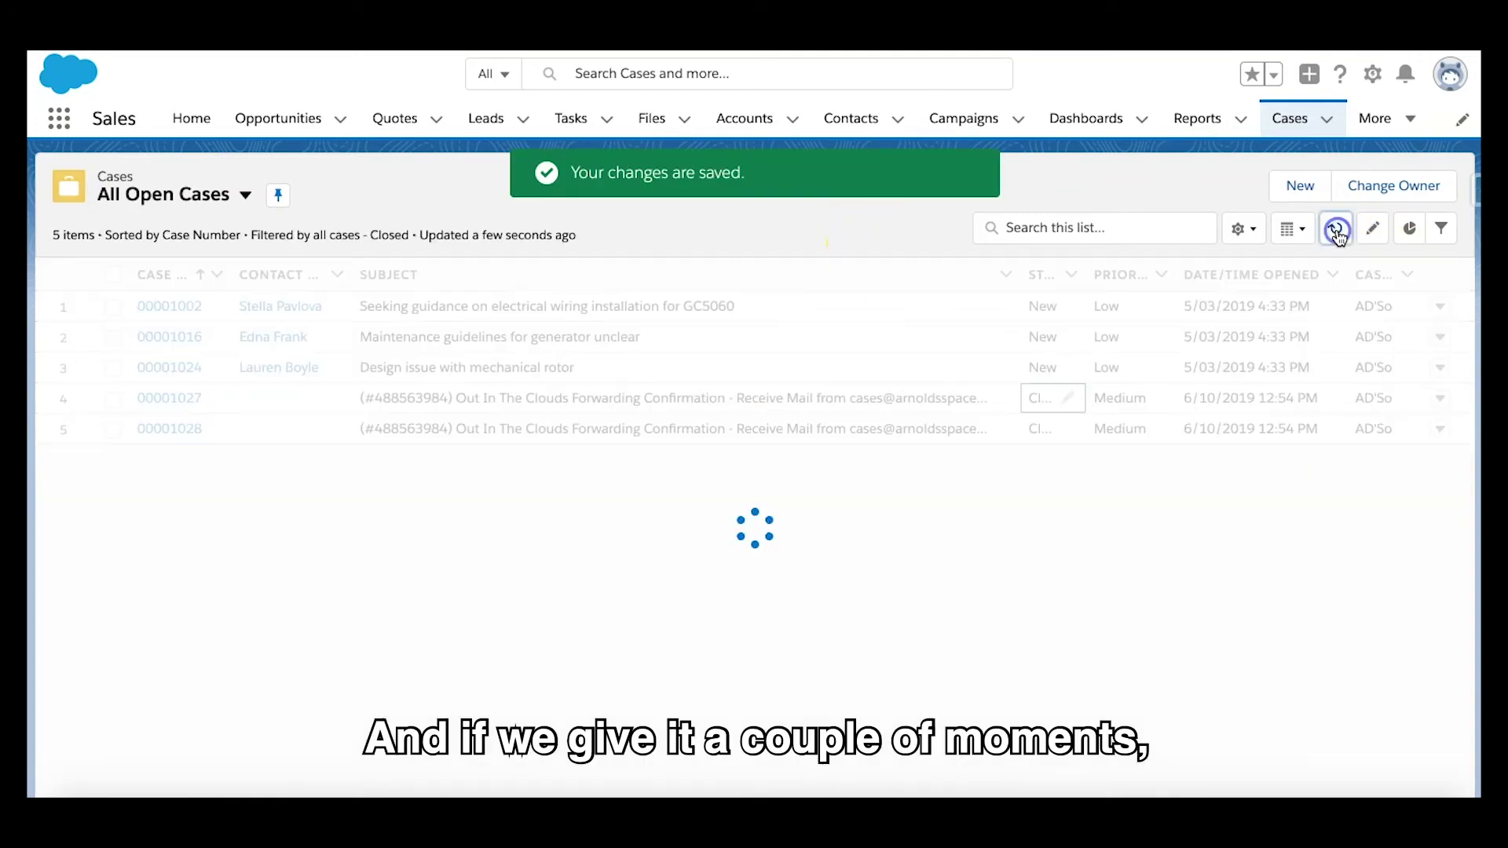
pyautogui.click(1338, 232)
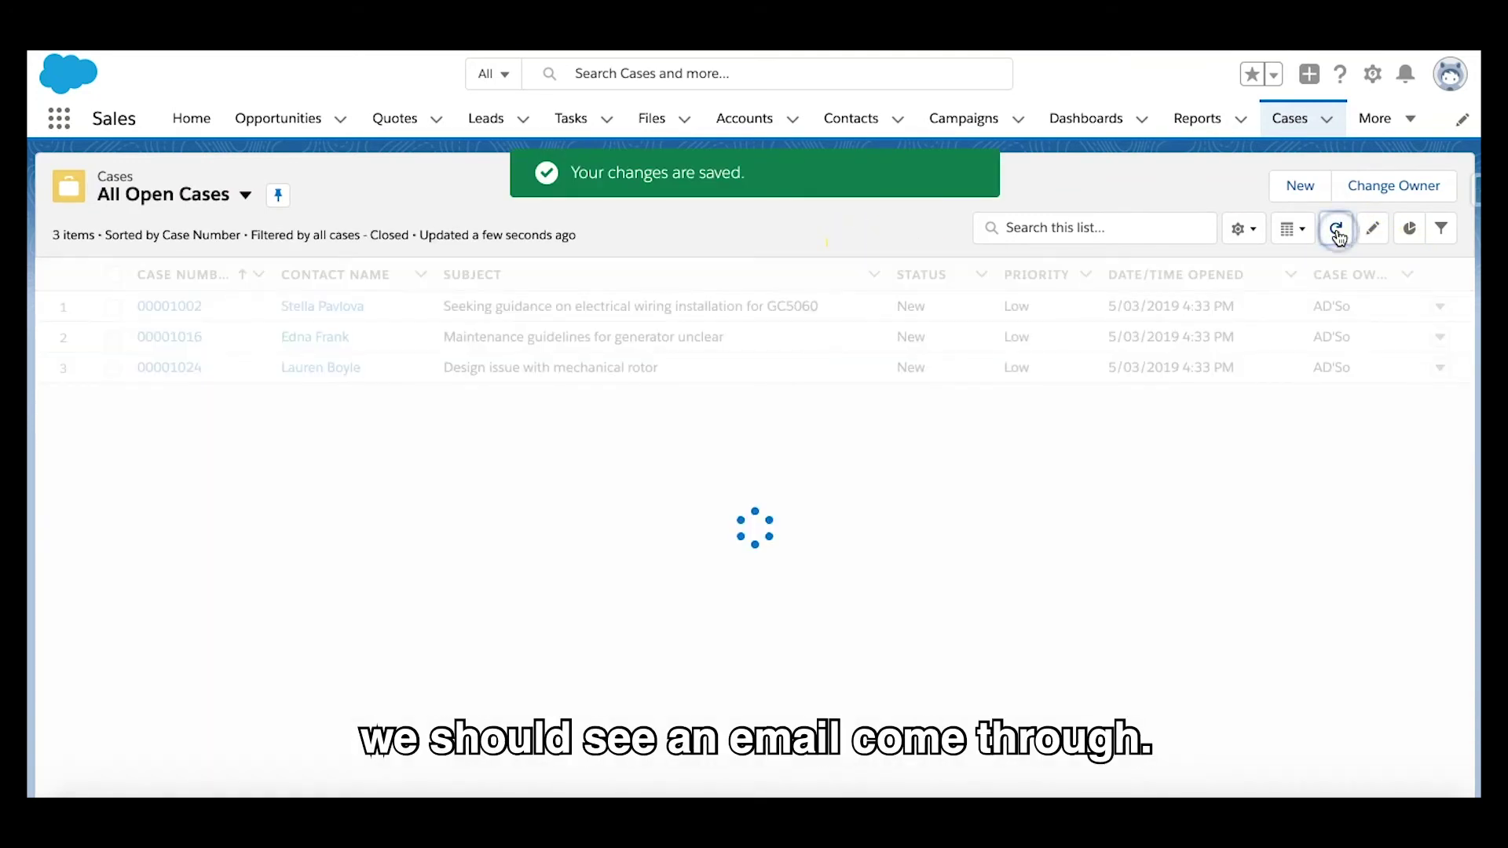
pyautogui.click(1338, 230)
pyautogui.click(1338, 230)
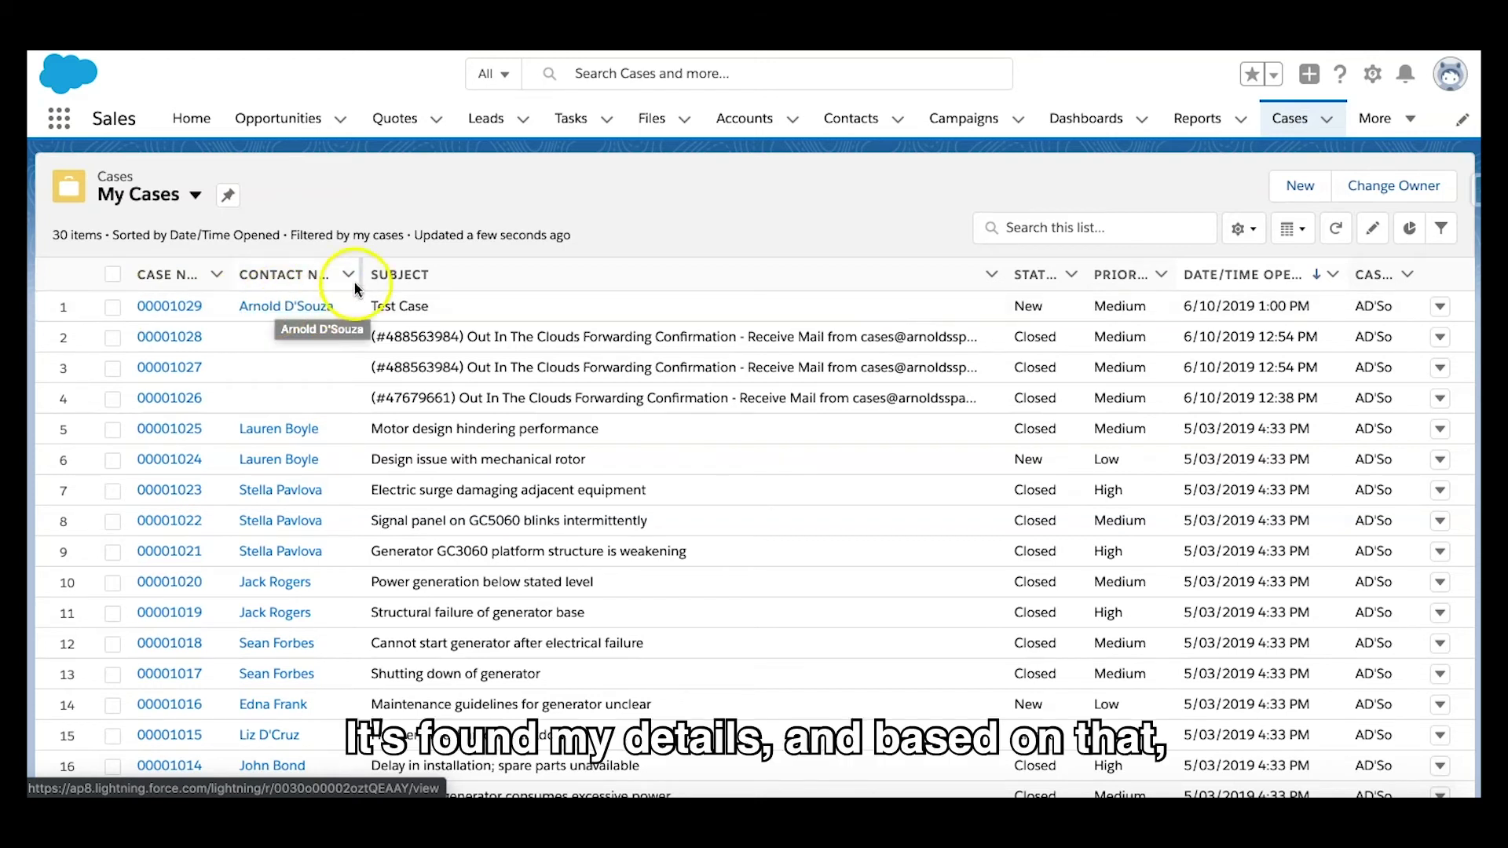
# Step: Widen the Contact Name column in My Cases and open Test Case 00001029
pyautogui.moveTo(361, 274); pyautogui.dragTo(425, 273)
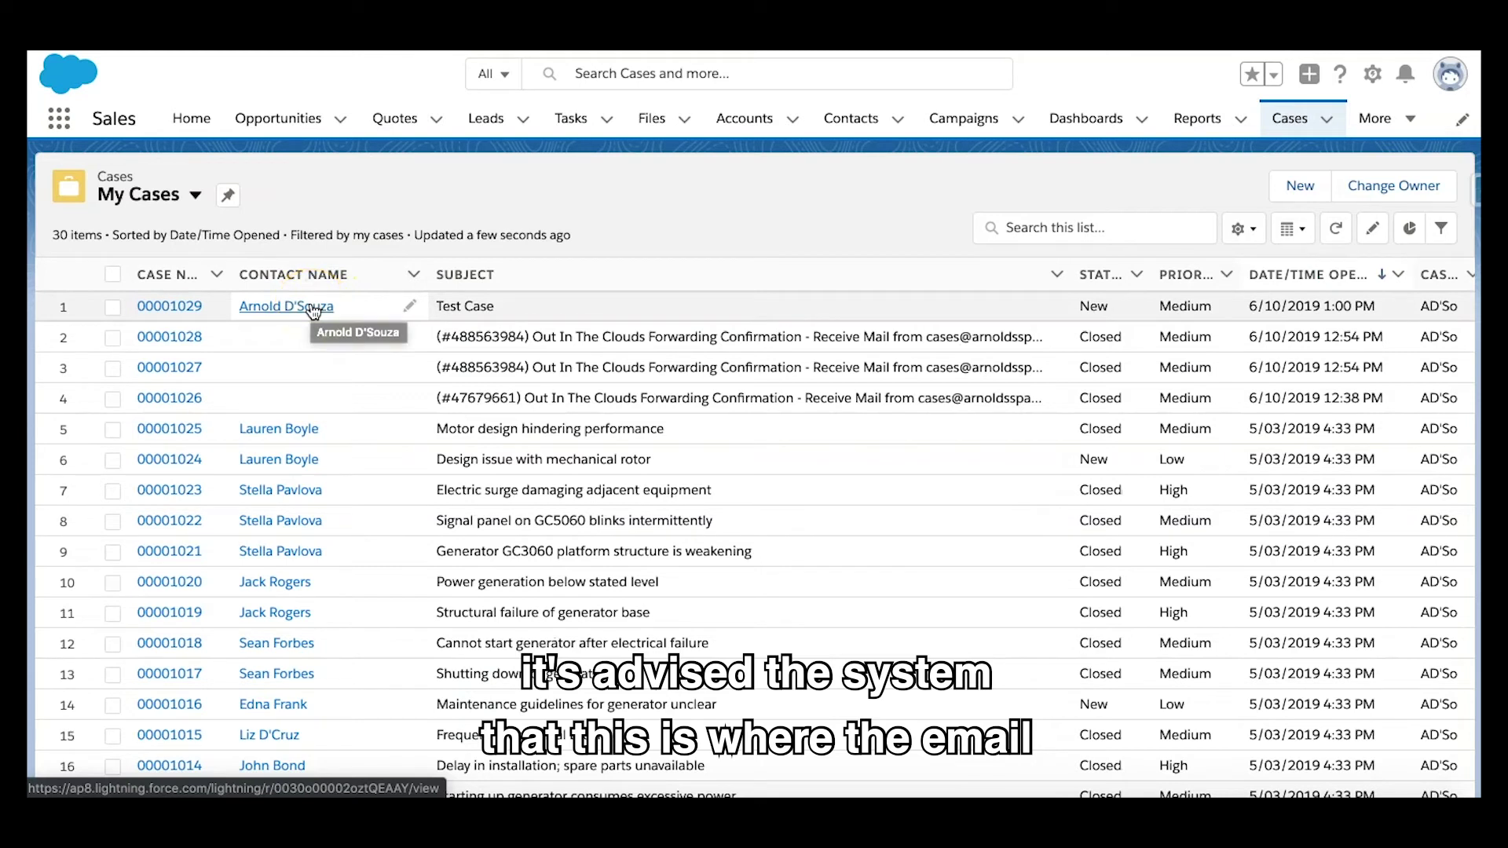
pyautogui.click(298, 312)
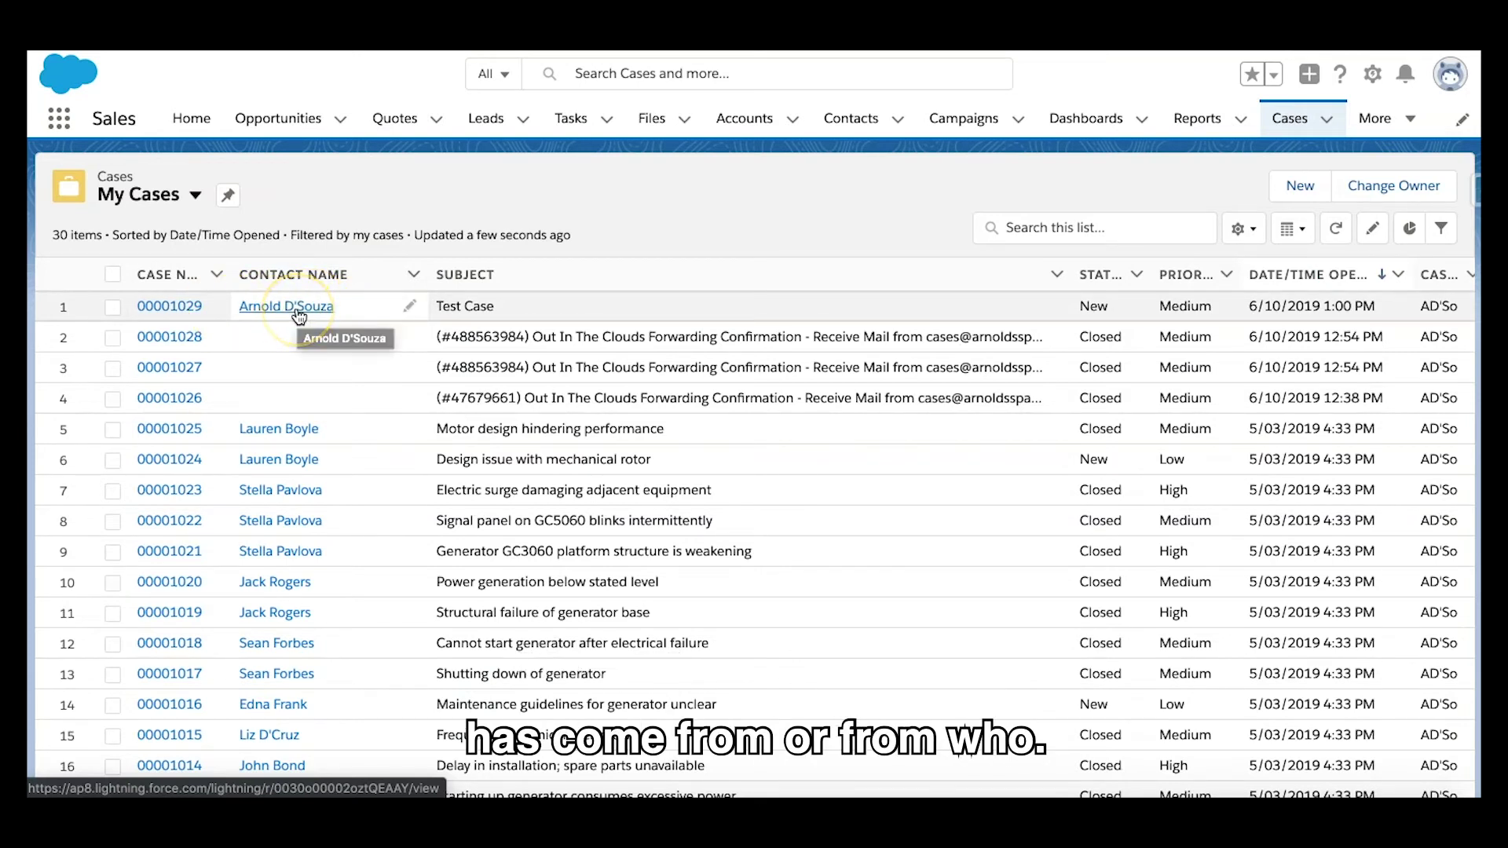
pyautogui.click(377, 187)
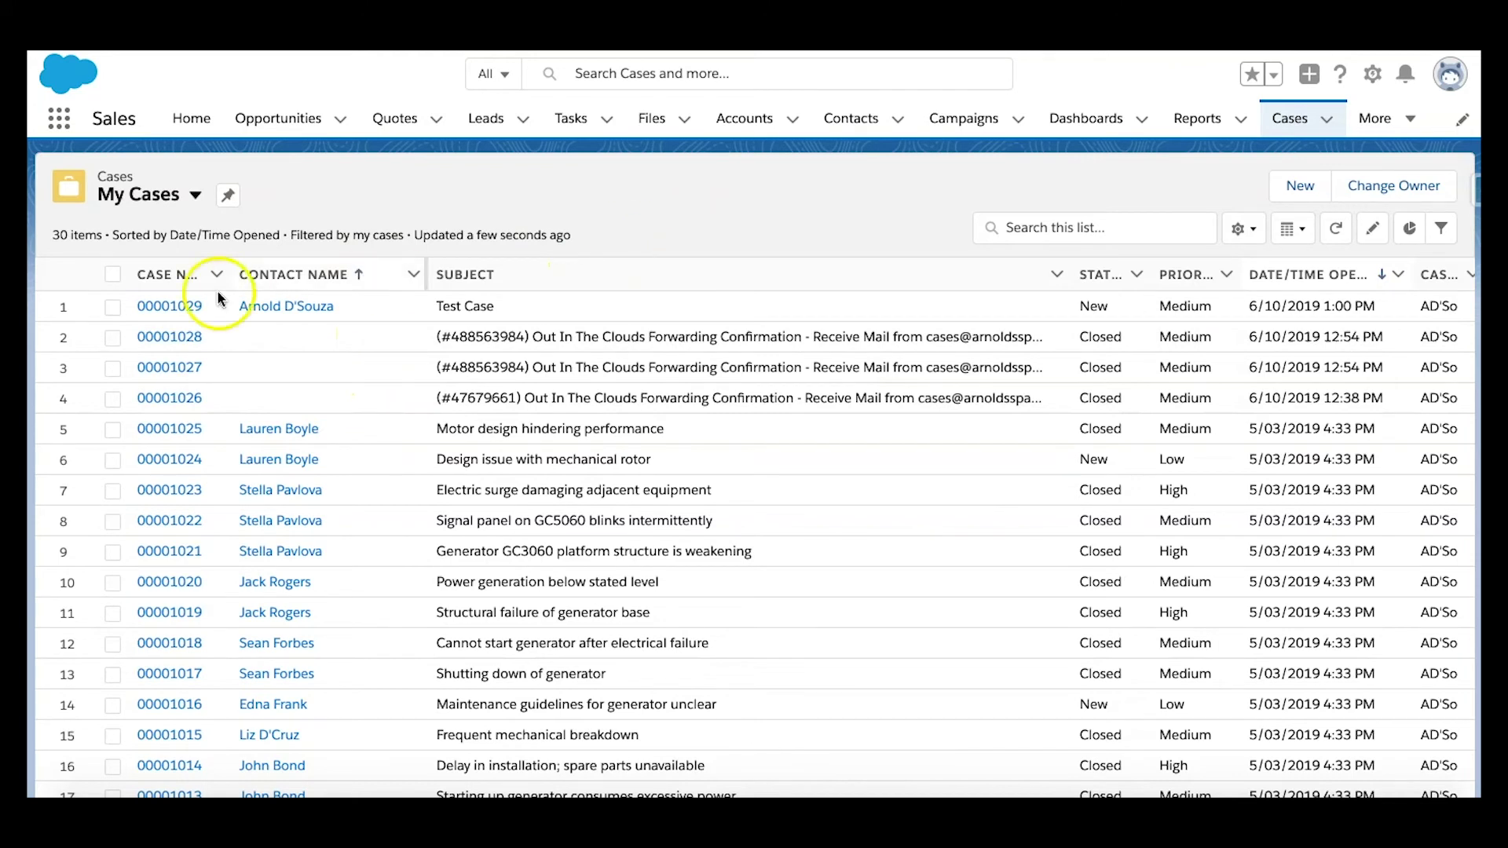
pyautogui.click(176, 305)
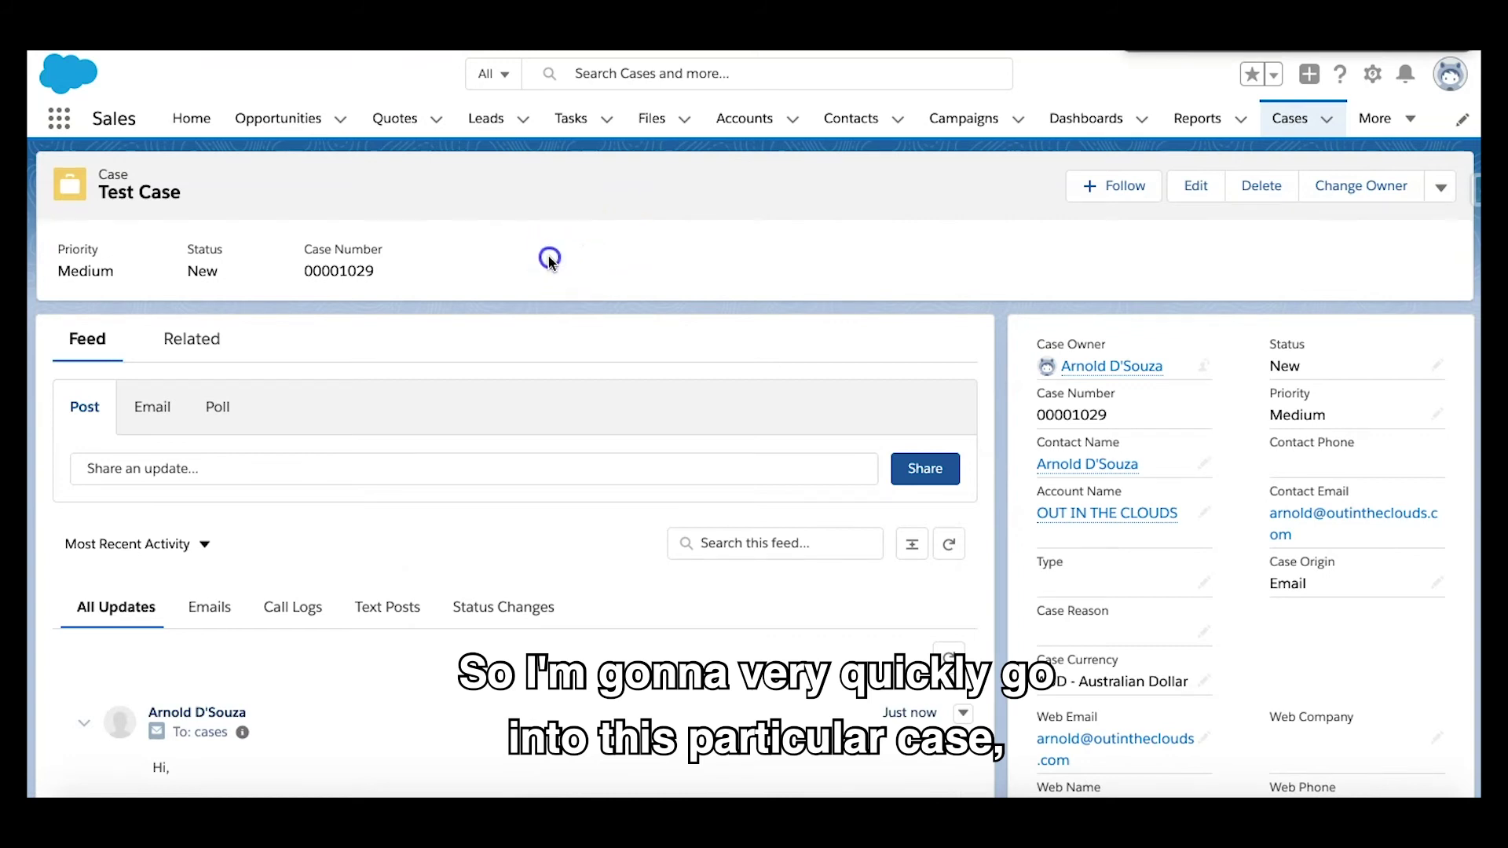
pyautogui.scroll(-3, 548, 256)
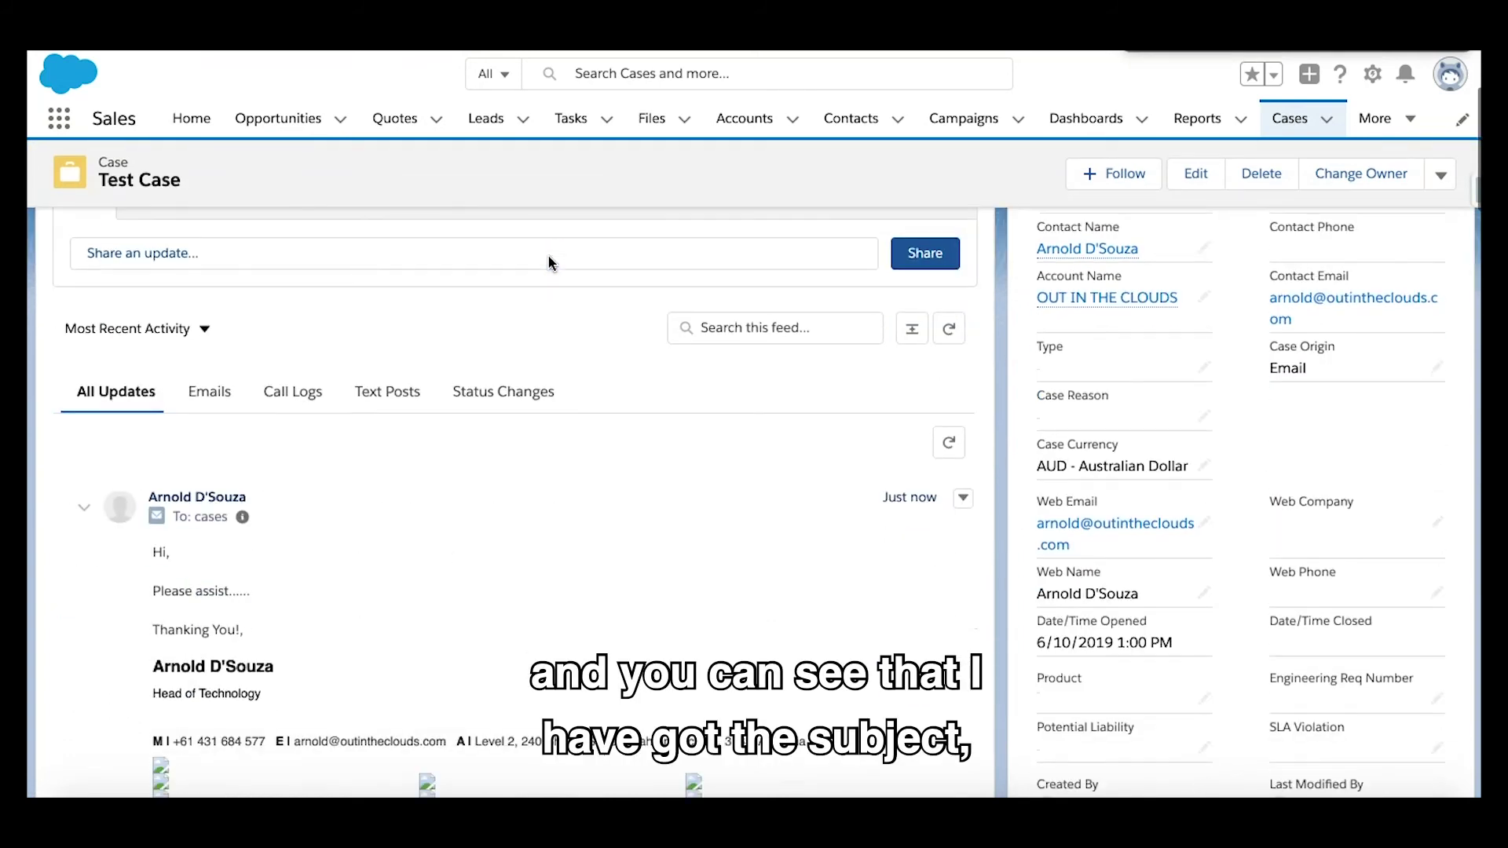
pyautogui.scroll(-3, 548, 263)
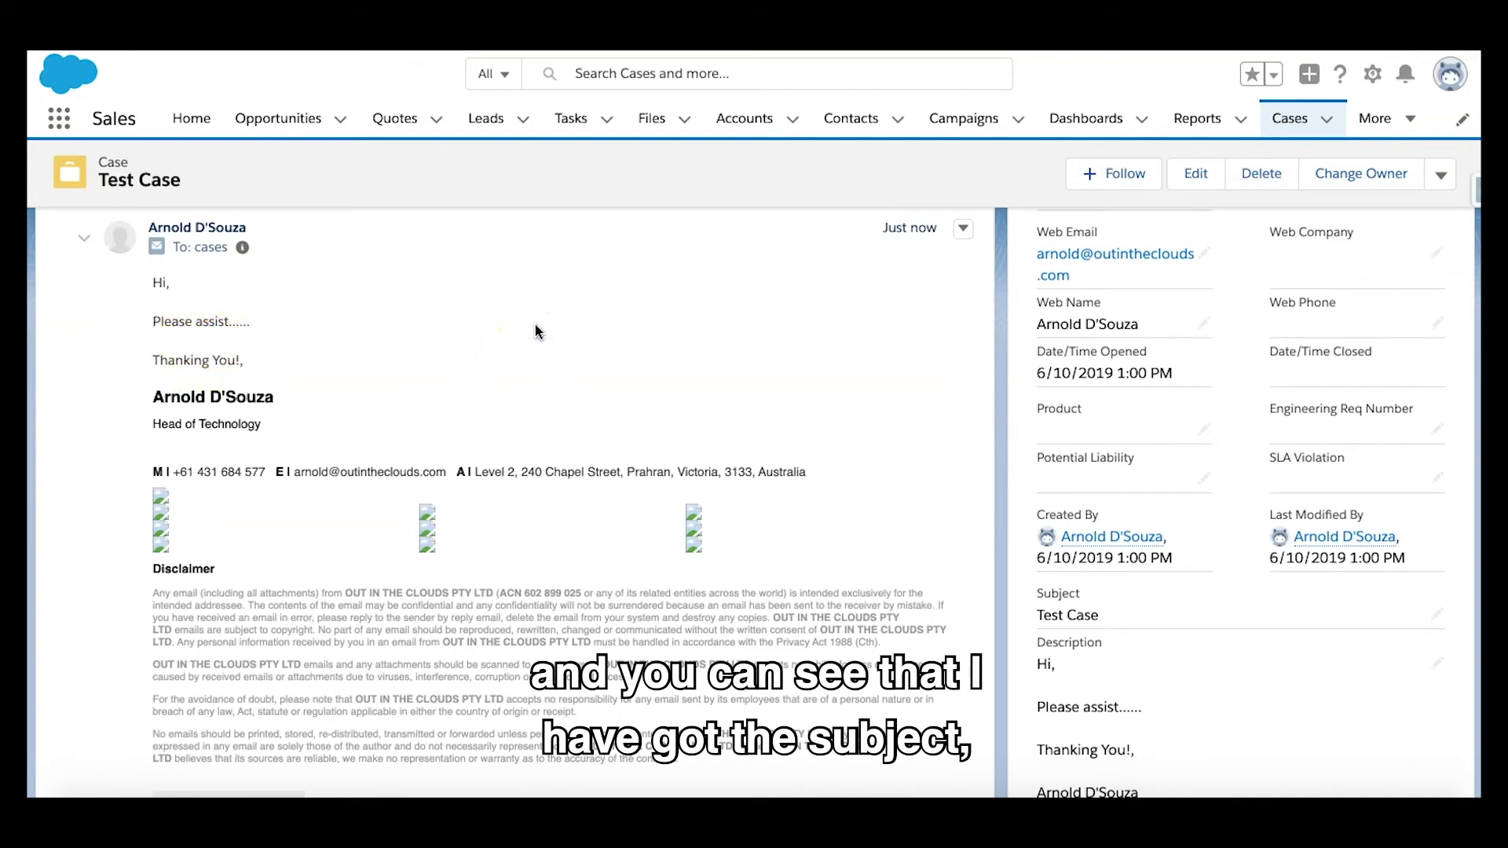
pyautogui.scroll(-2, 535, 324)
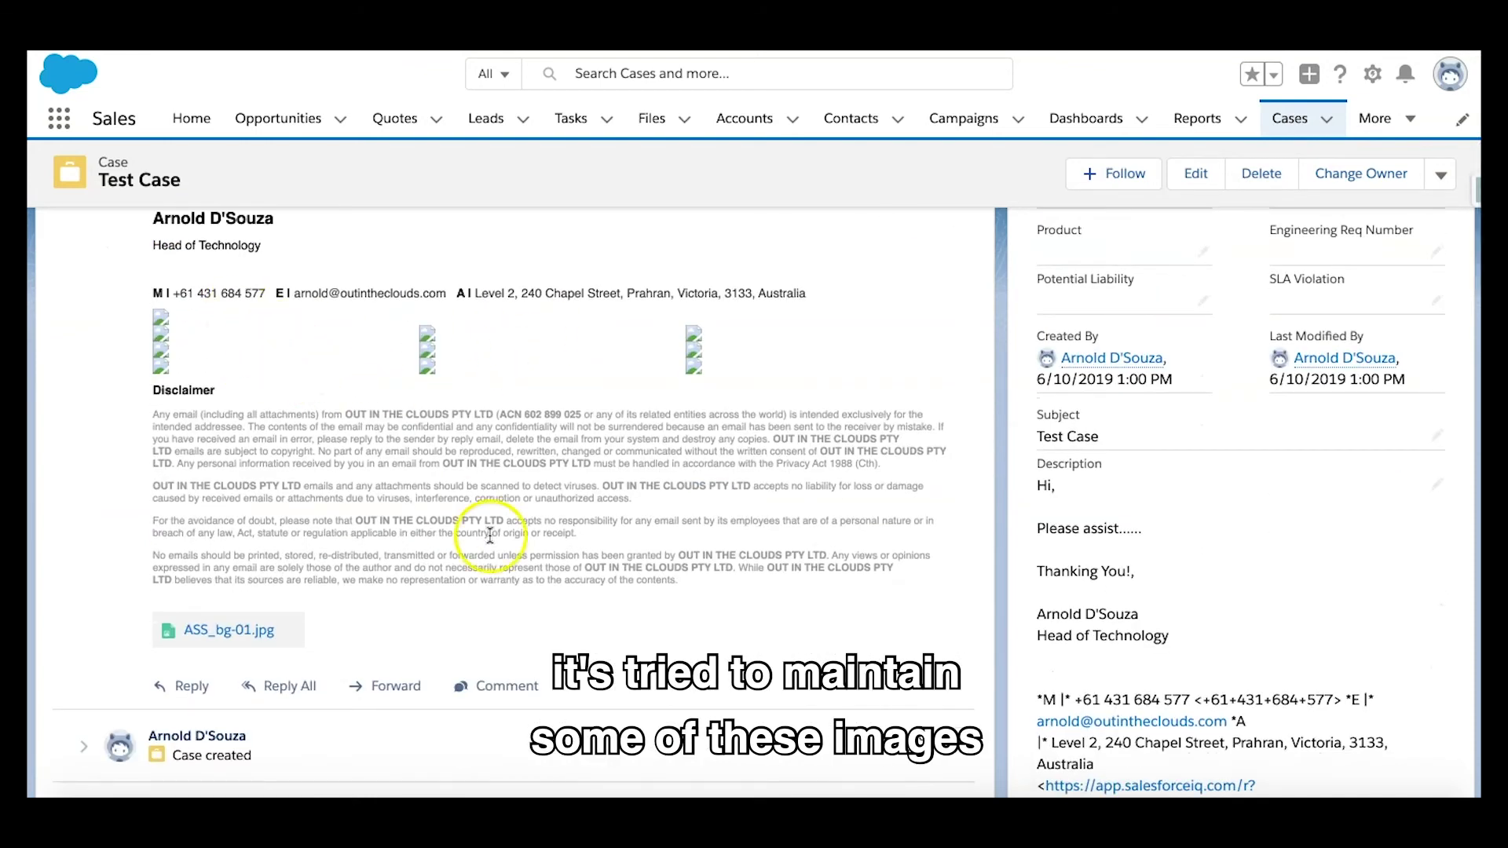
pyautogui.scroll(1, 503, 542)
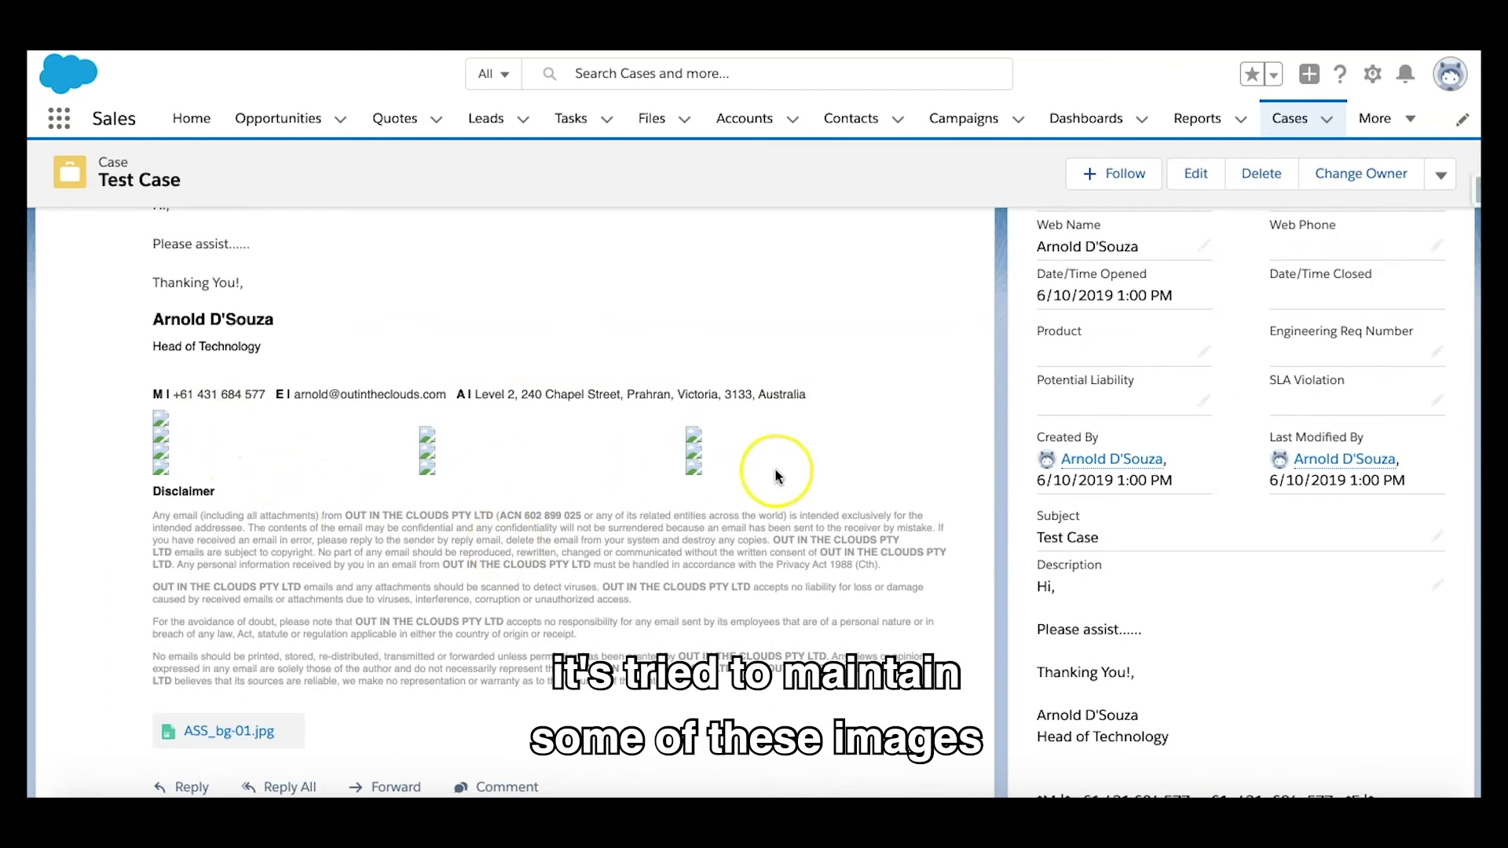
pyautogui.scroll(-3, 562, 324)
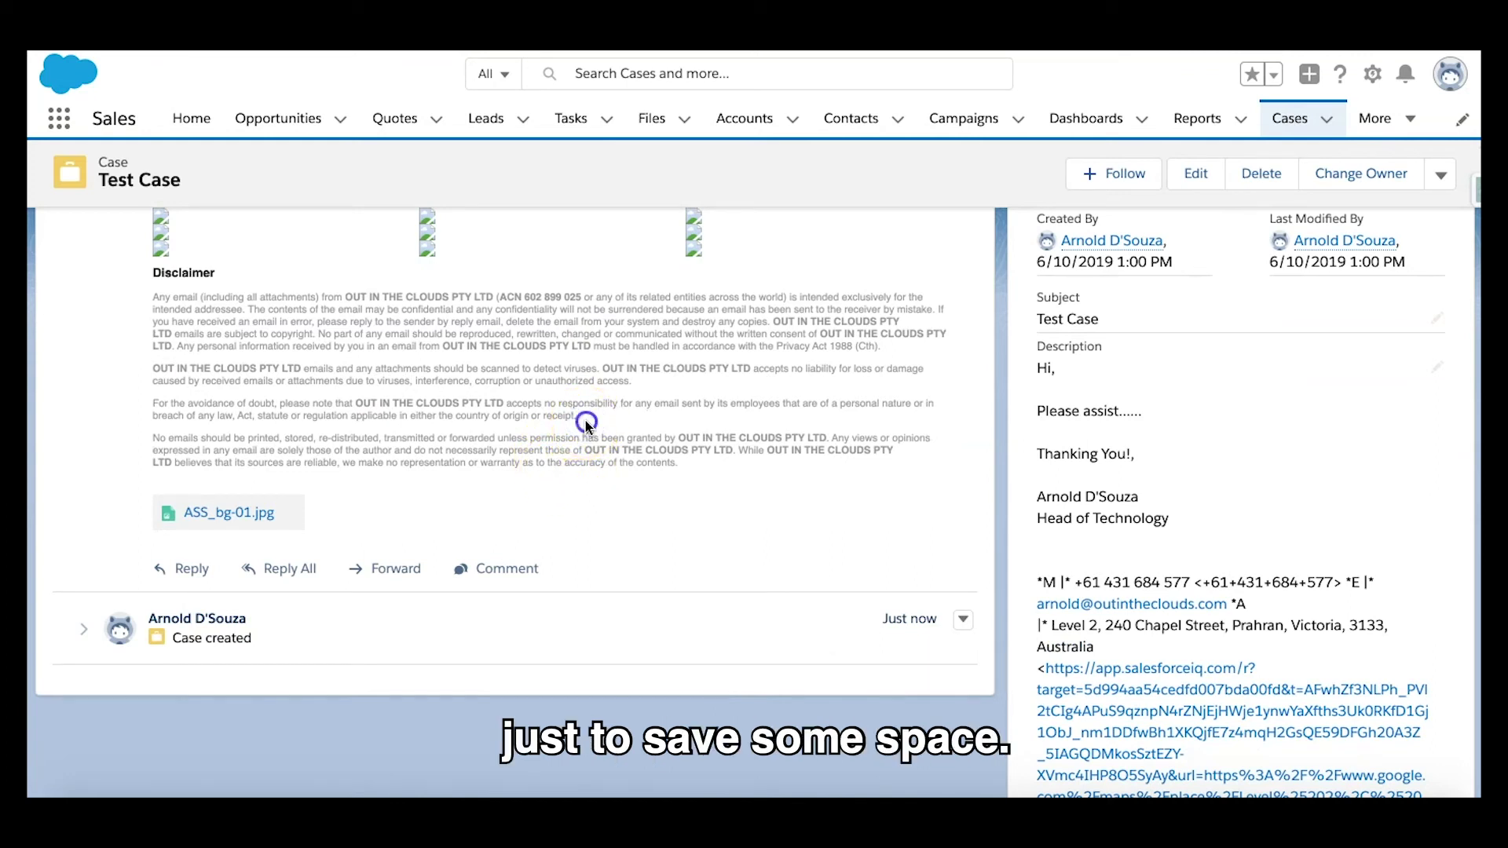
pyautogui.scroll(-1, 1305, 470)
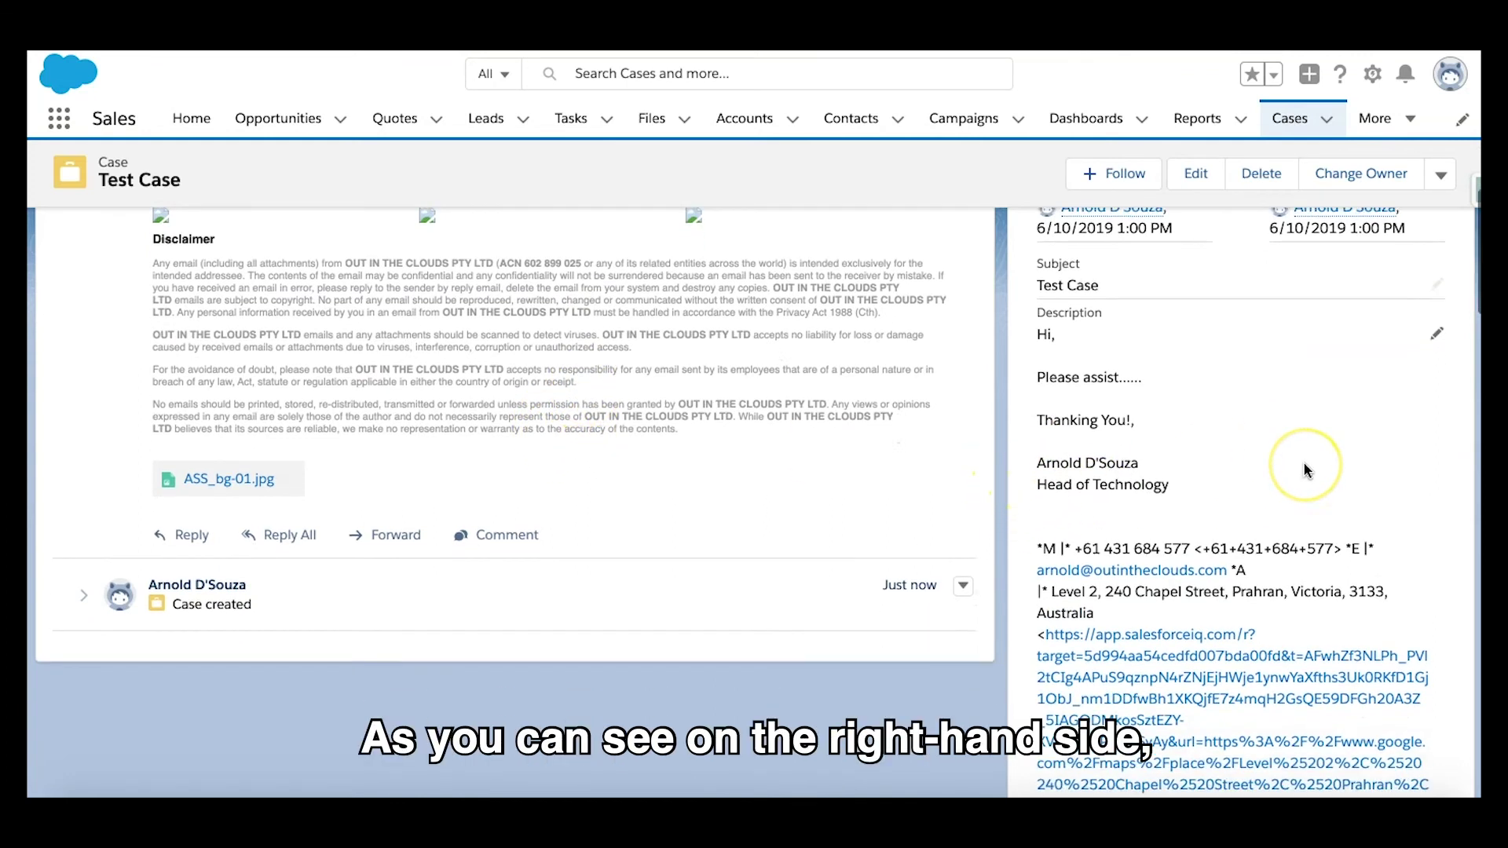
pyautogui.scroll(-10, 1306, 470)
pyautogui.scroll(-10, 1306, 470)
pyautogui.scroll(-10, 1305, 470)
pyautogui.scroll(15, 1306, 470)
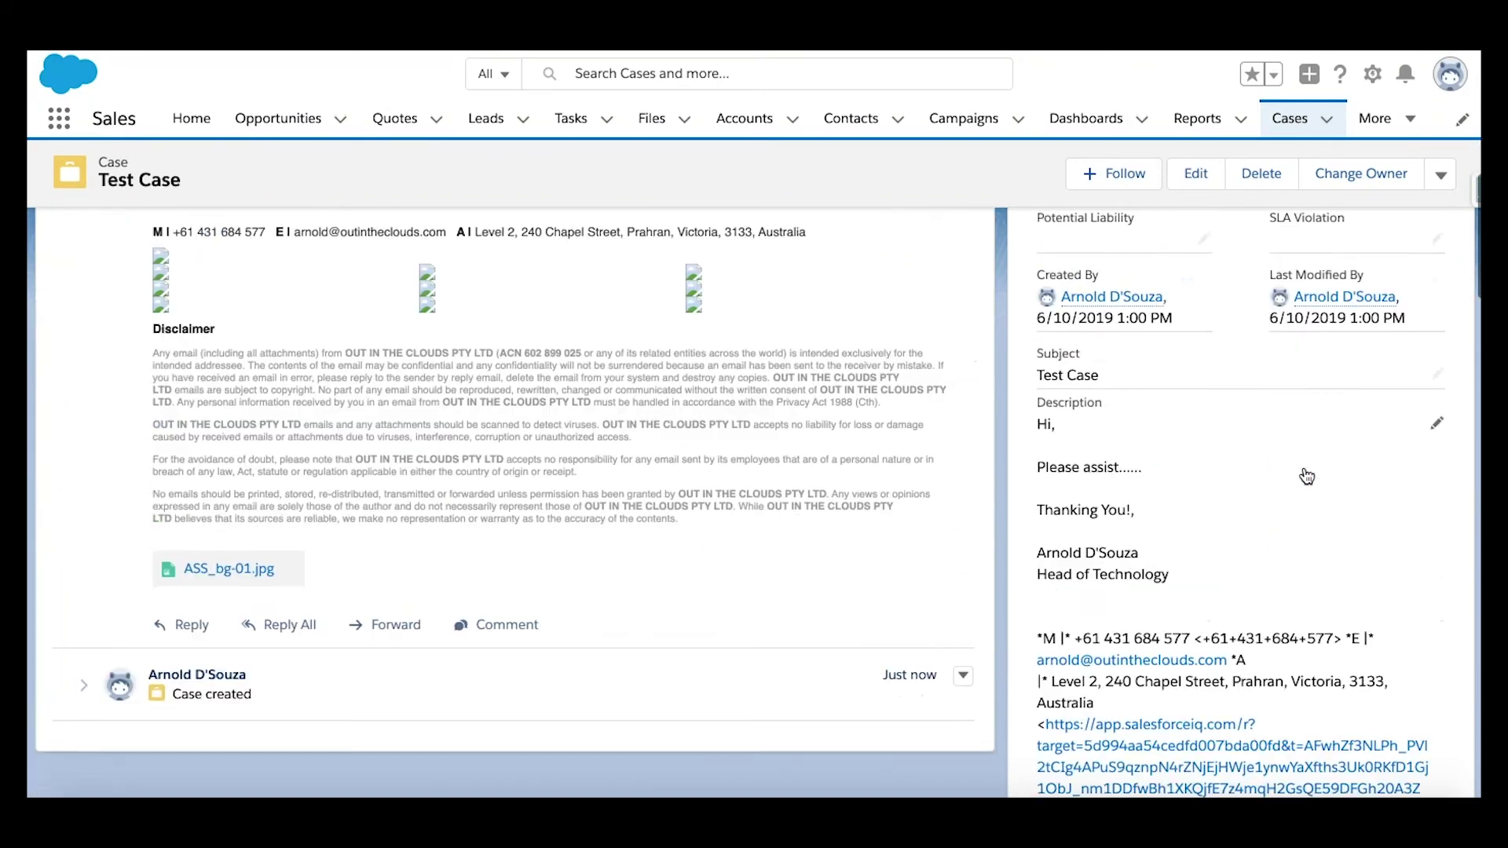
pyautogui.scroll(-1, 1307, 477)
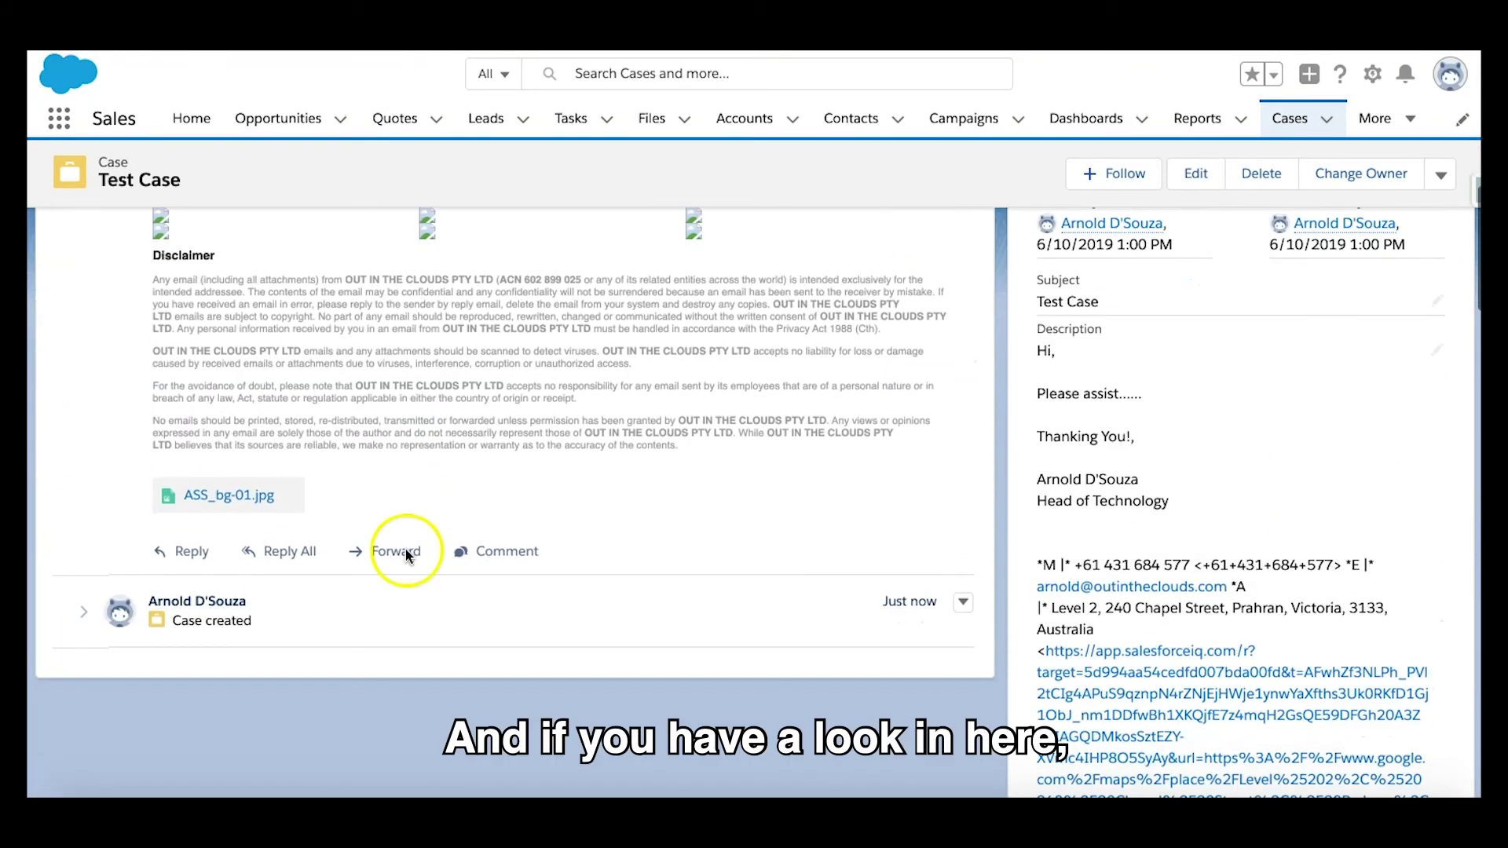
pyautogui.click(239, 498)
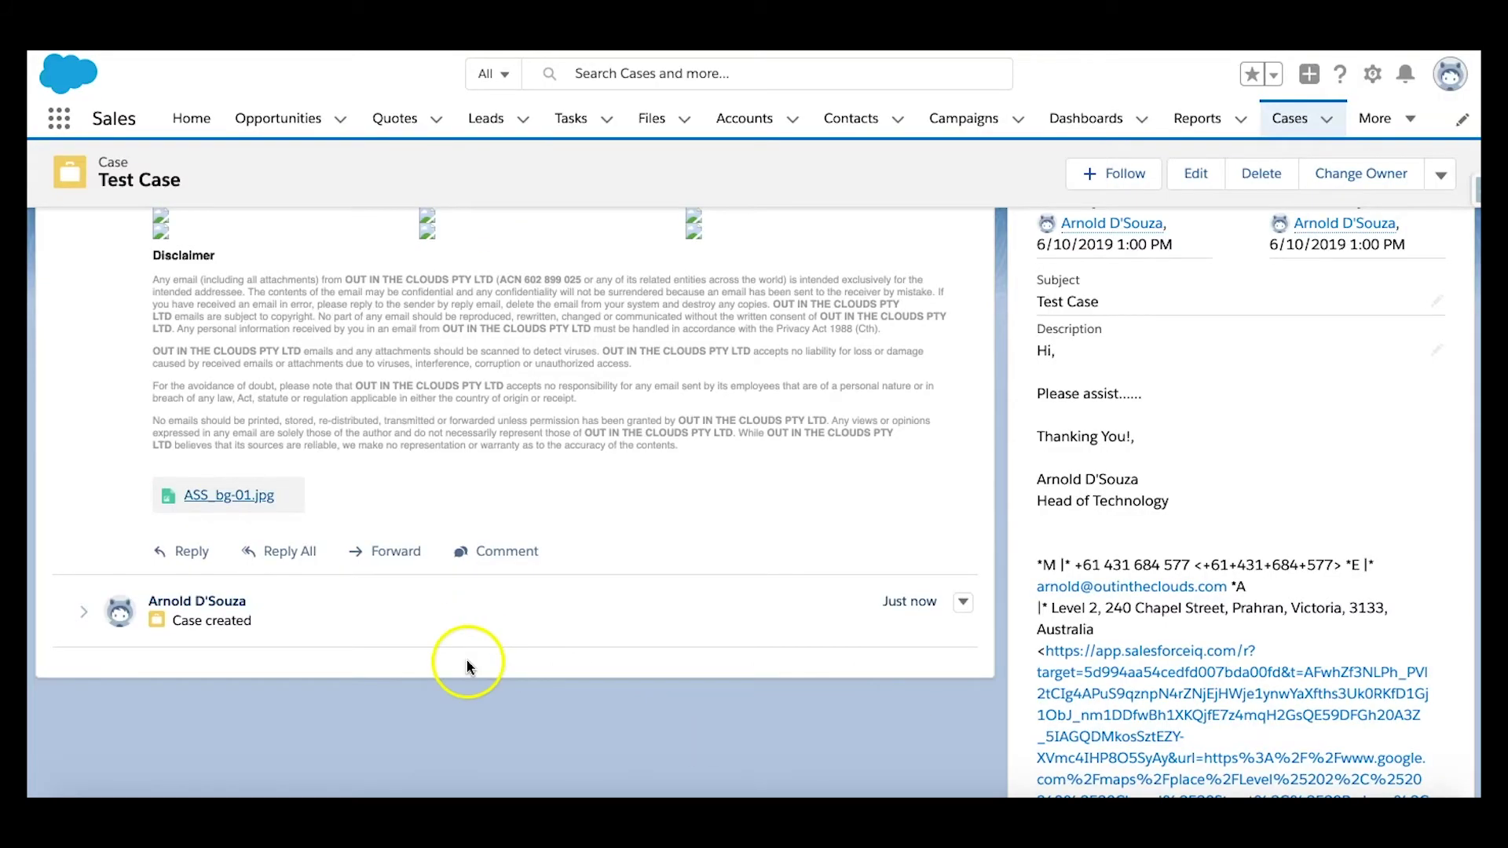
pyautogui.scroll(10, 464, 661)
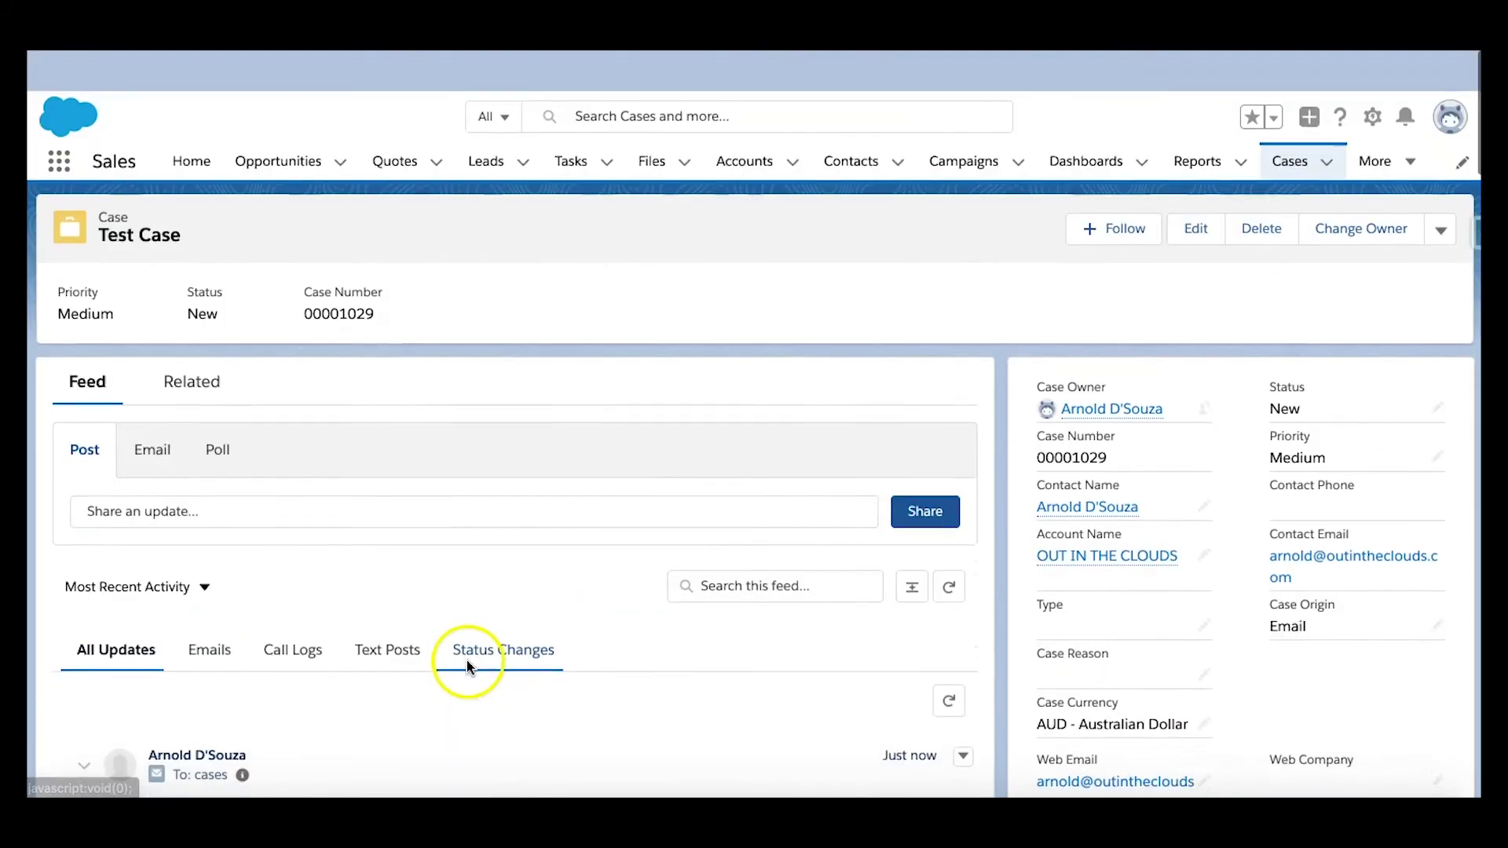
pyautogui.click(169, 354)
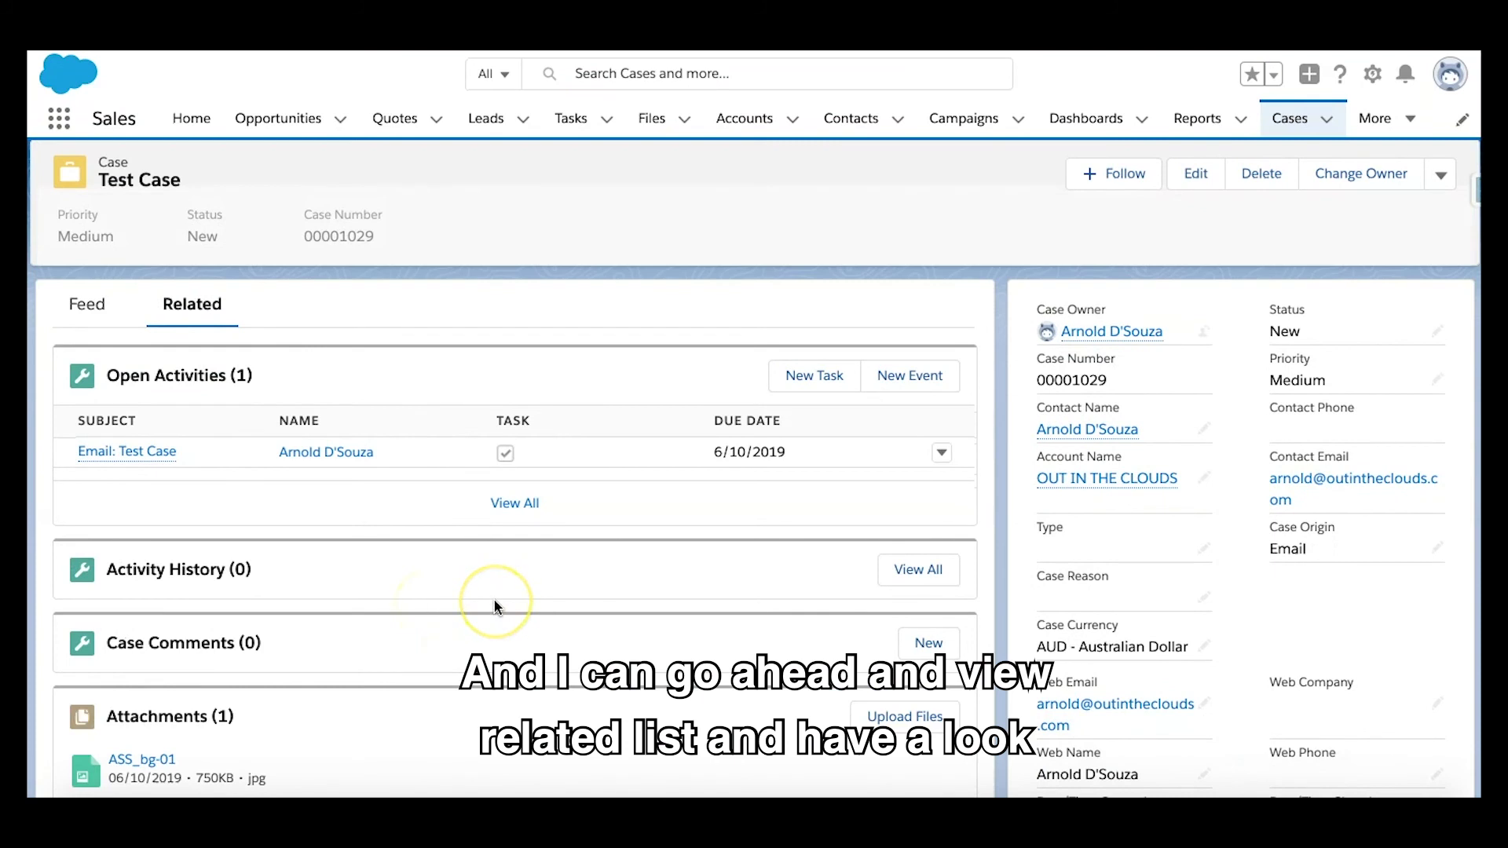
pyautogui.scroll(-3, 493, 600)
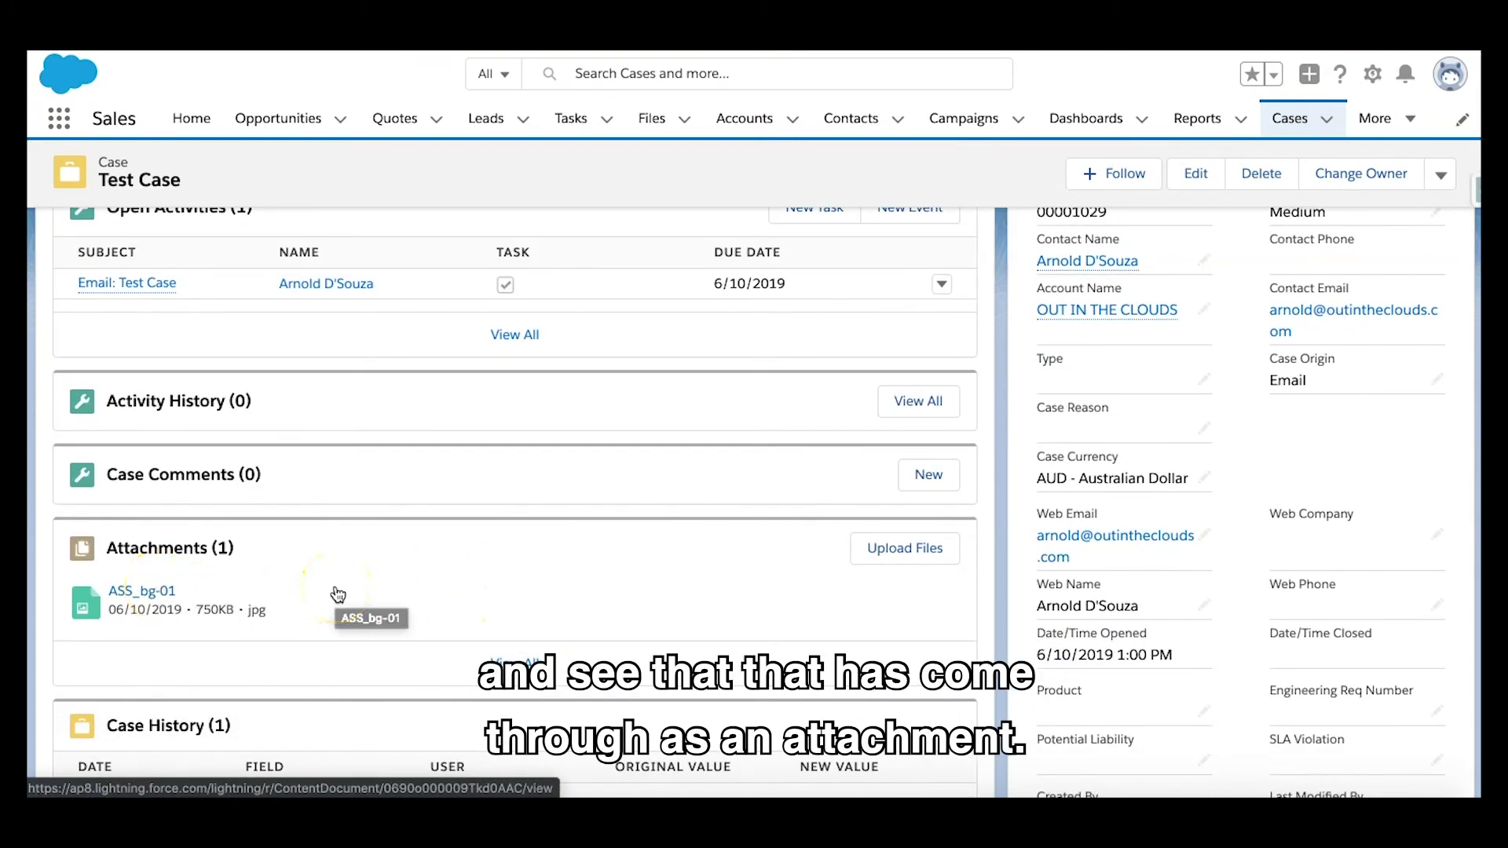
pyautogui.scroll(3, 339, 594)
pyautogui.click(397, 333)
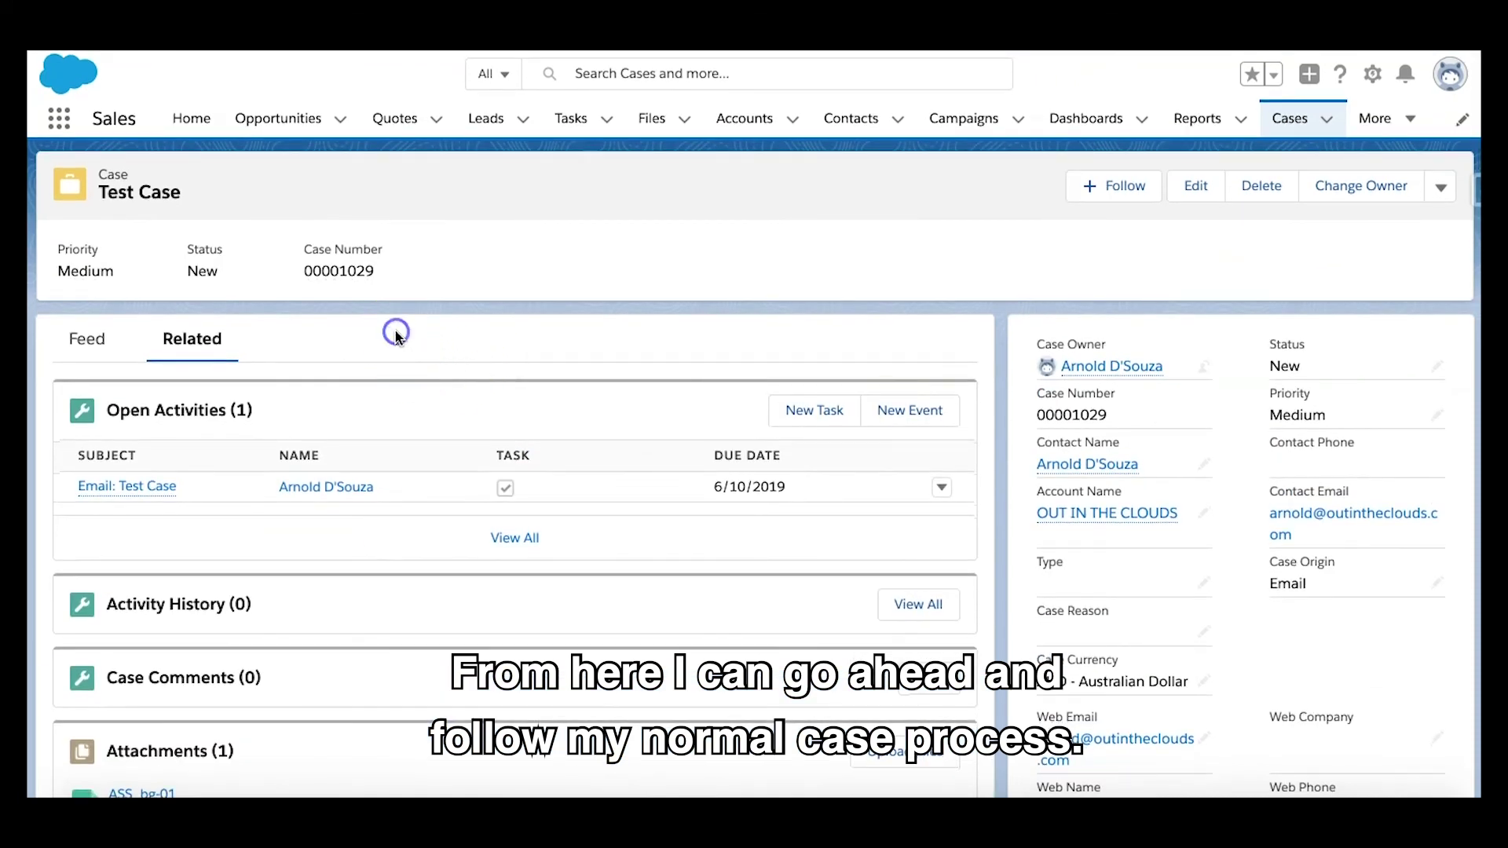
pyautogui.click(82, 340)
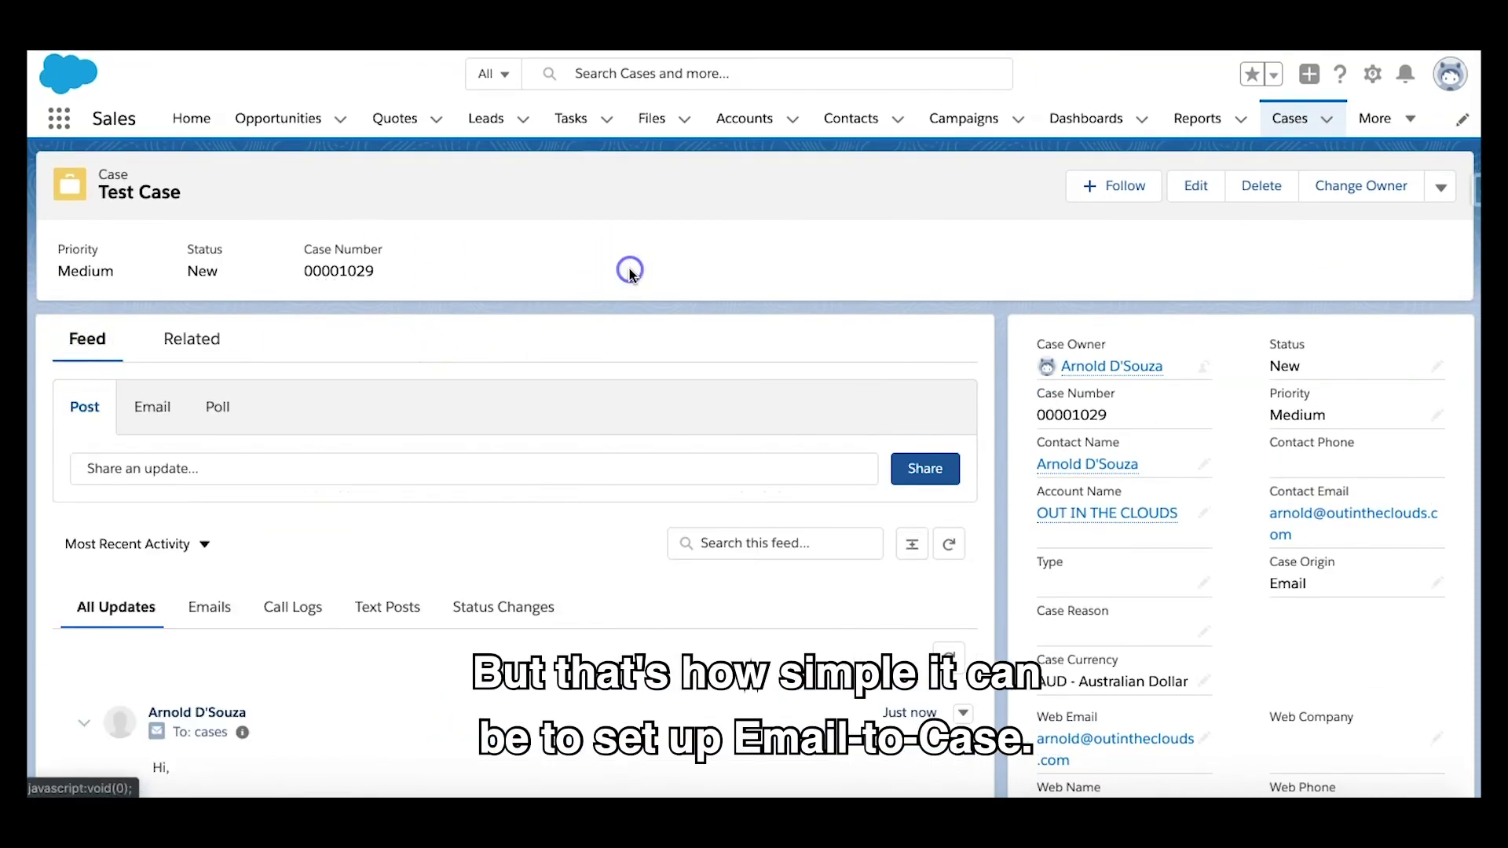